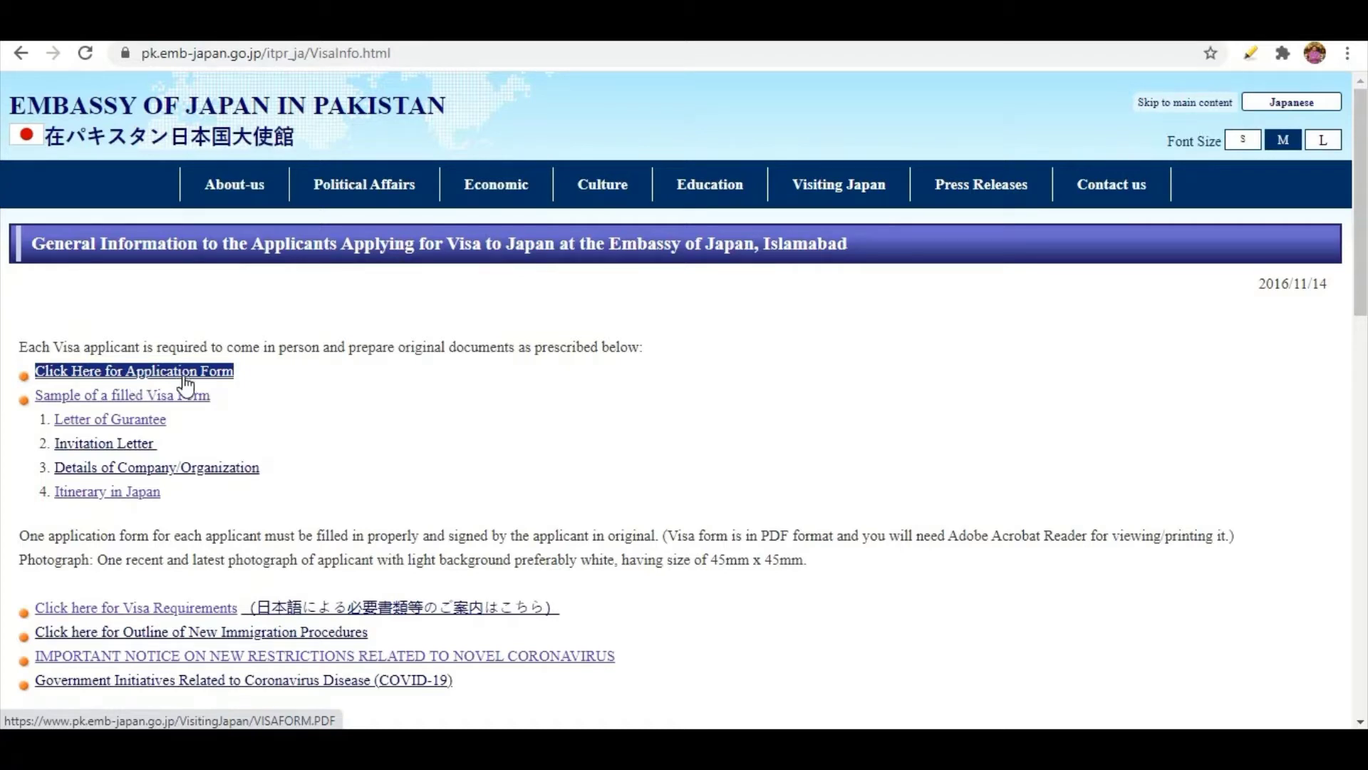
Open the embassy's visa application form PDF and enlarge the page view.
{"action": "left_click", "coordinate": [422, 414]}
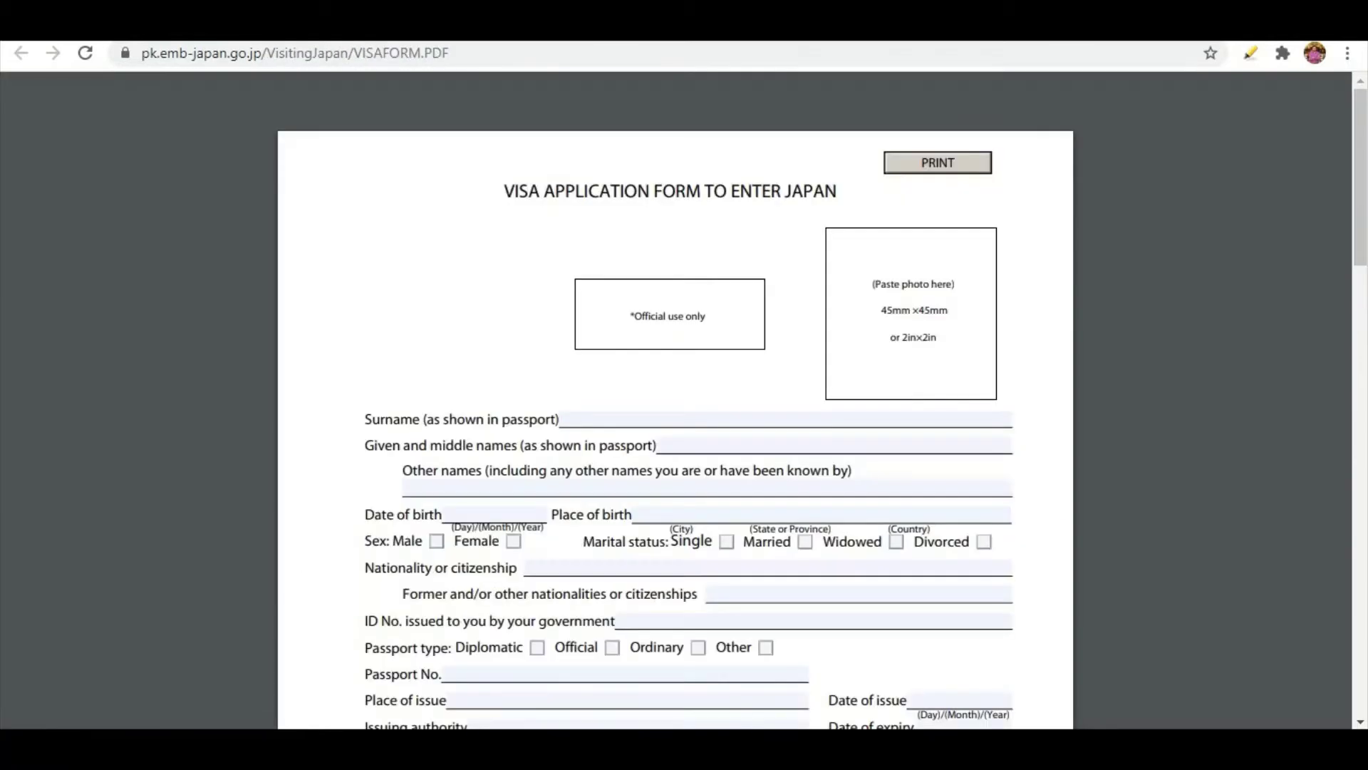
{"action": "left_click", "coordinate": [321, 25]}
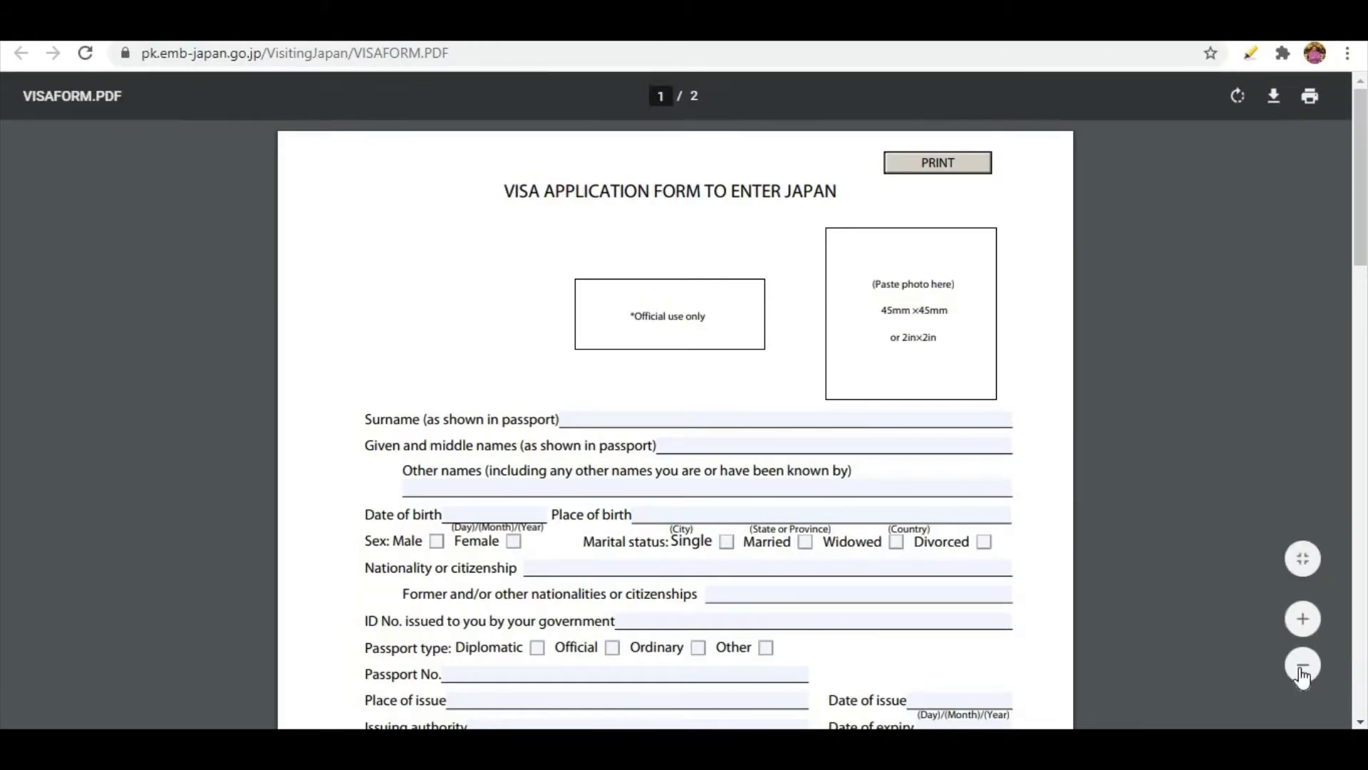
{"action": "left_click", "coordinate": [1302, 620]}
{"action": "left_click", "coordinate": [1301, 621]}
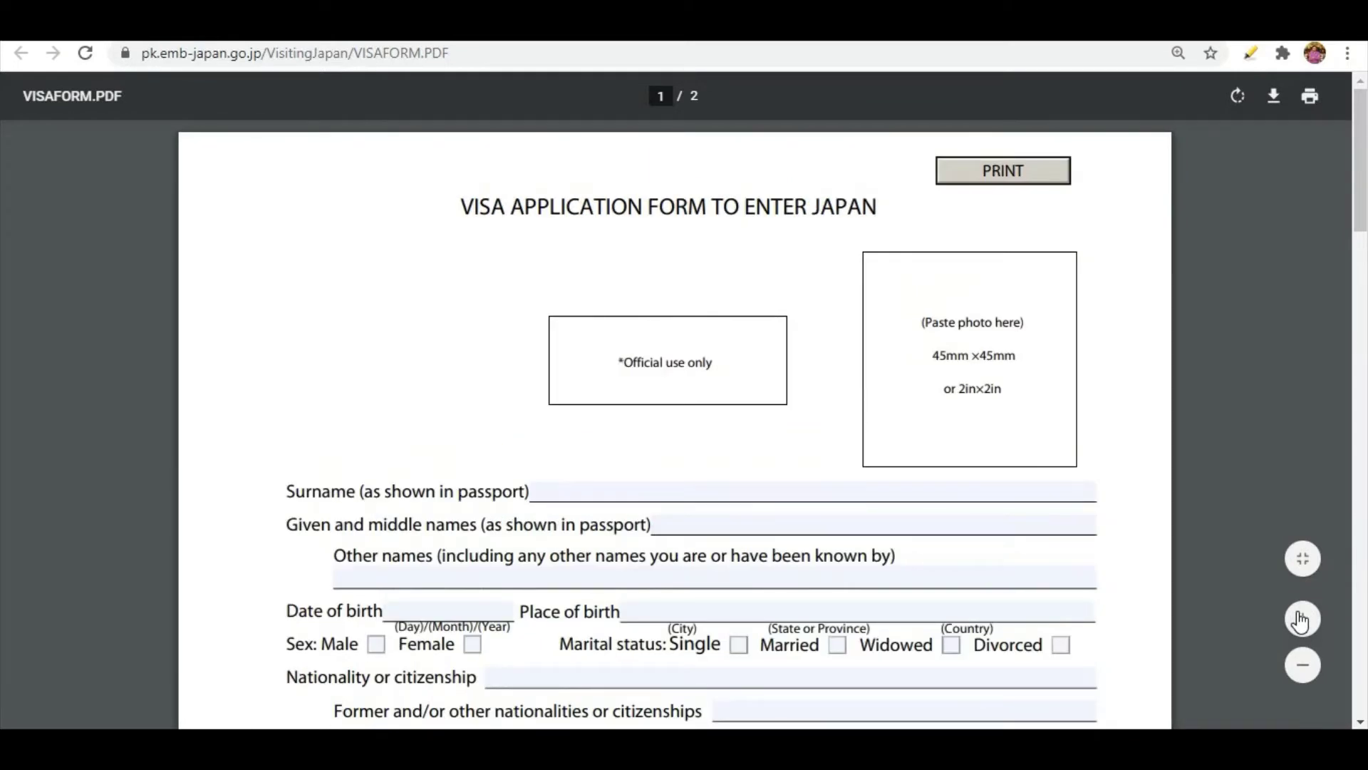
{"action": "left_click", "coordinate": [1301, 620]}
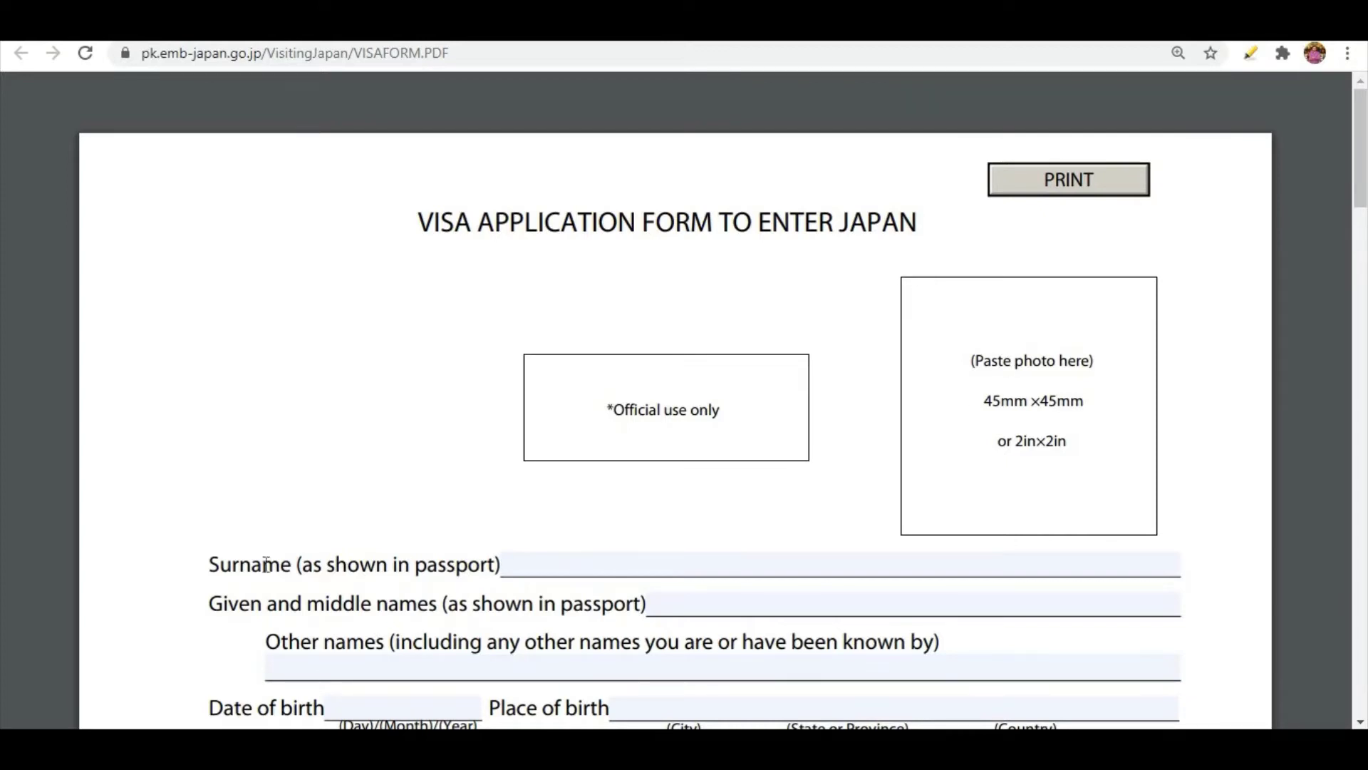
Enter the applicant's surname and given name in the passport name fields.
{"action": "left_click", "coordinate": [563, 558]}
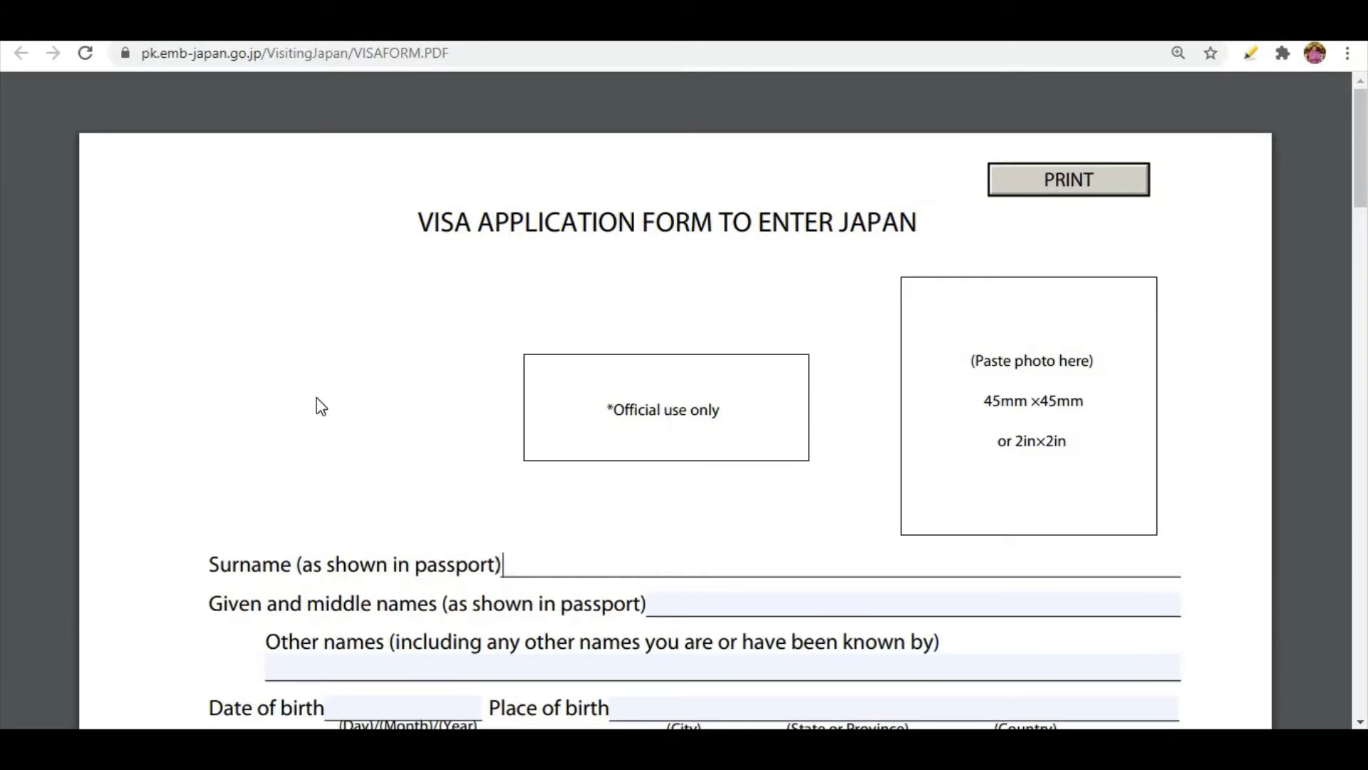
{"action": "type", "text": "BU"}
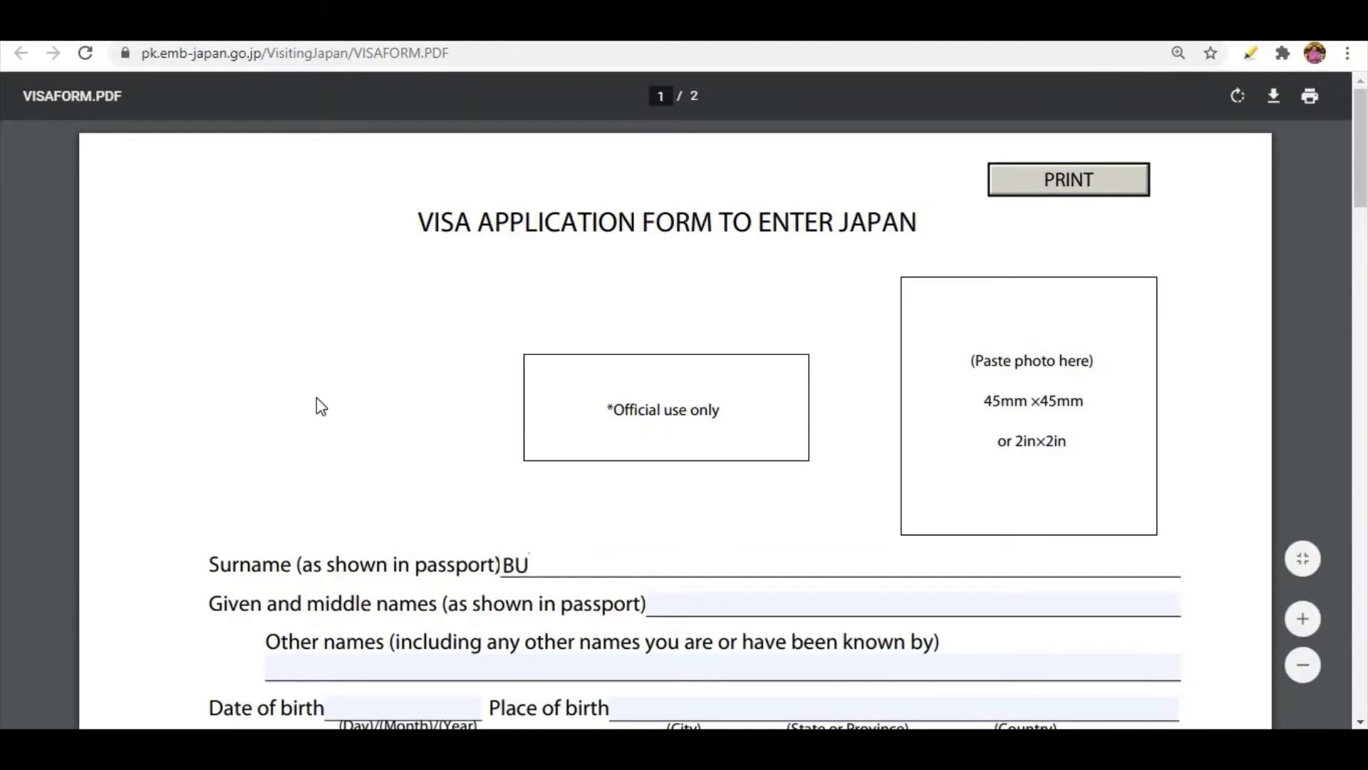
{"action": "key", "text": "BackSpace"}
{"action": "key", "text": "BackSpace"}
{"action": "left_click", "coordinate": [681, 613]}
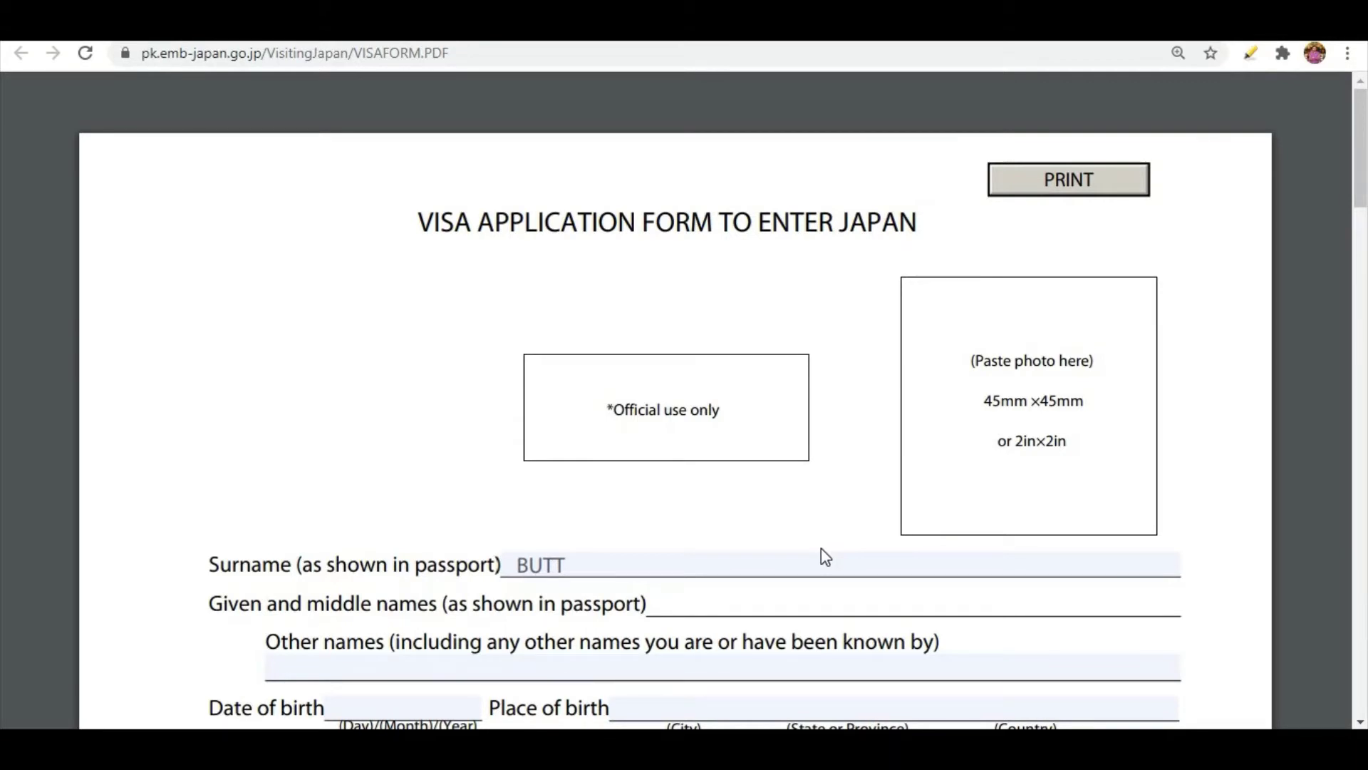
{"action": "scroll", "coordinate": [821, 549], "scroll_direction": "down", "scroll_amount": 1}
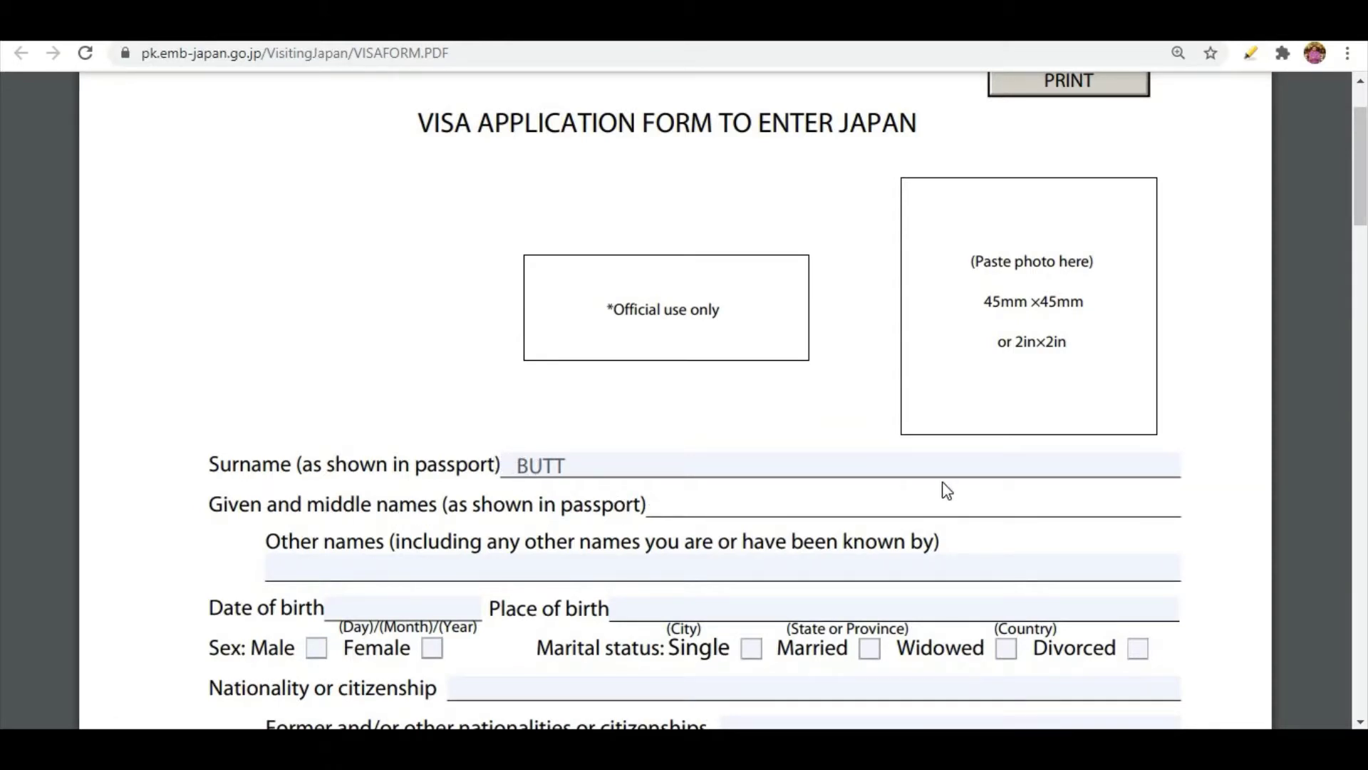
Fill in the applicant's date of birth in day/month/year format.
{"action": "scroll", "coordinate": [577, 501], "scroll_direction": "down", "scroll_amount": 2}
{"action": "scroll", "coordinate": [577, 500], "scroll_direction": "down", "scroll_amount": 1}
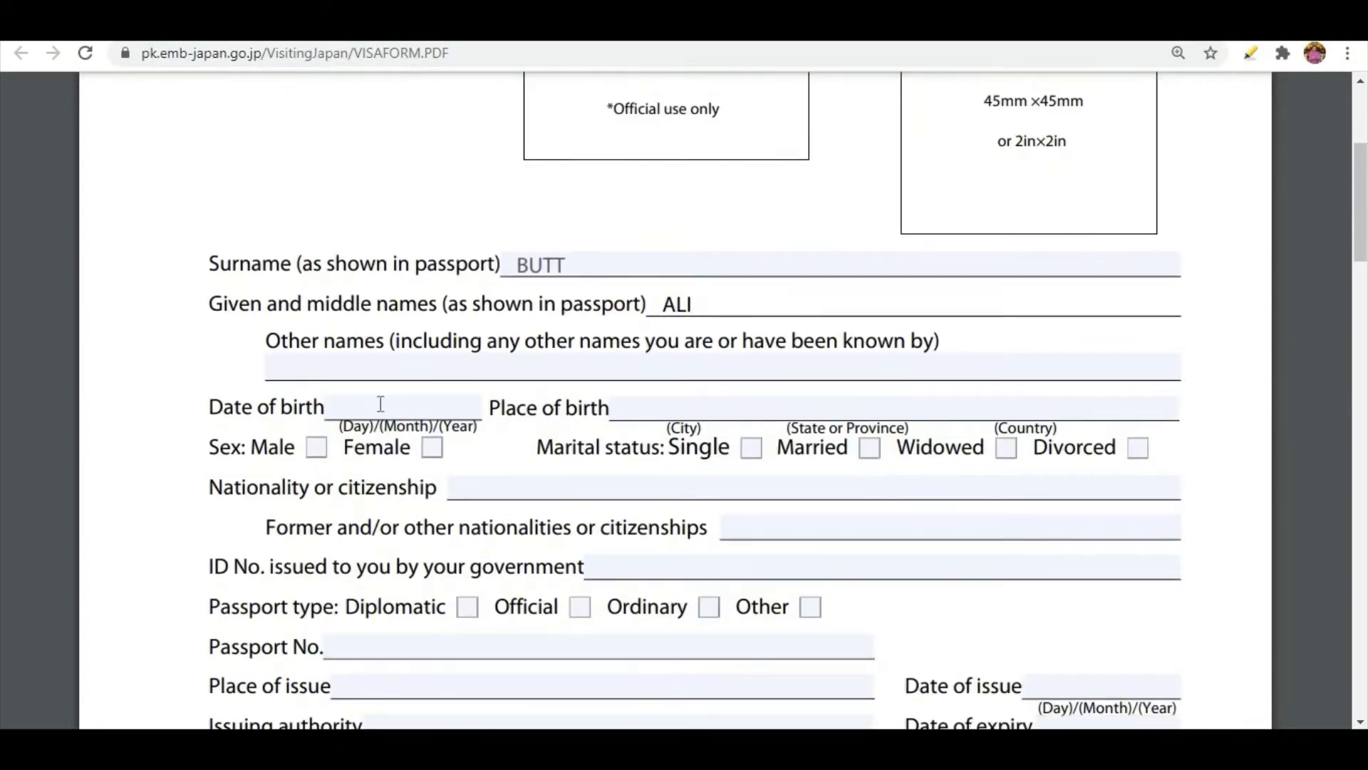
{"action": "left_click", "coordinate": [341, 404]}
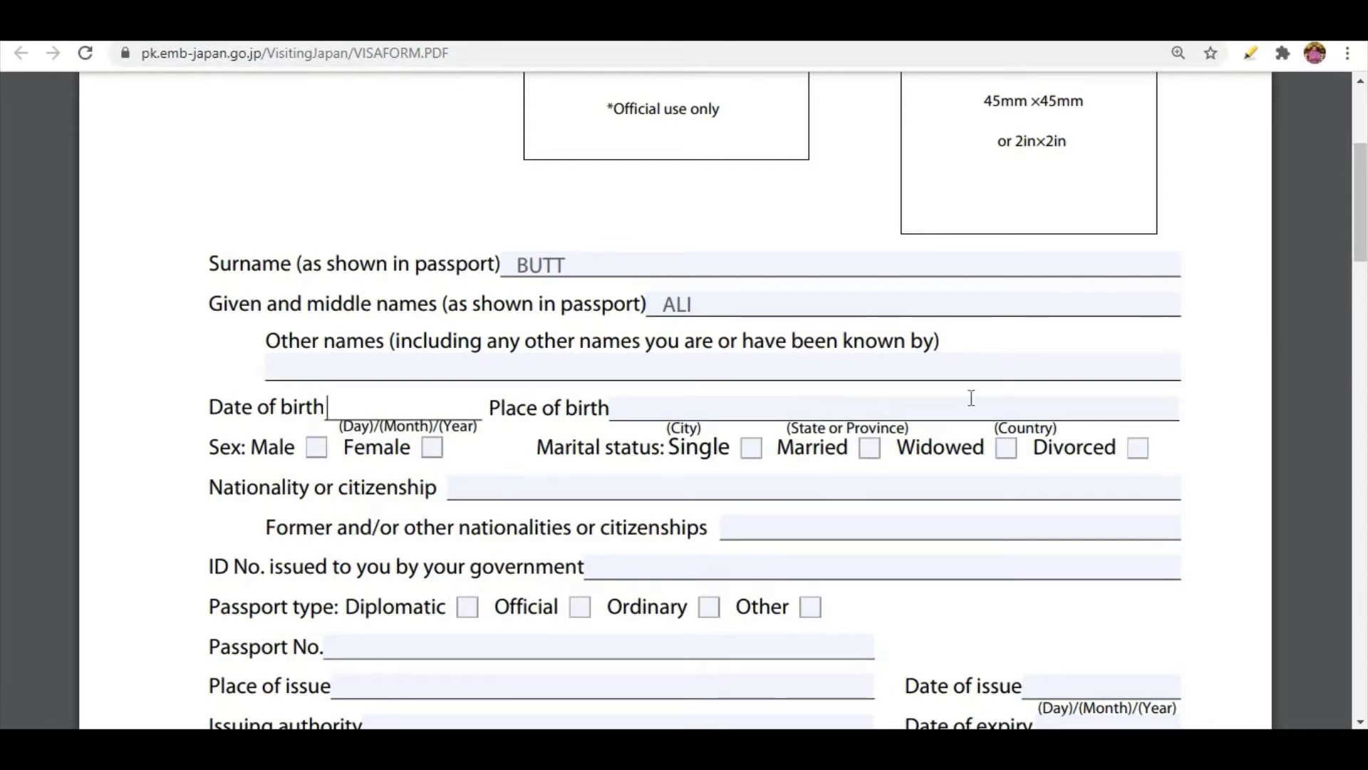
{"action": "type", "text": "01"}
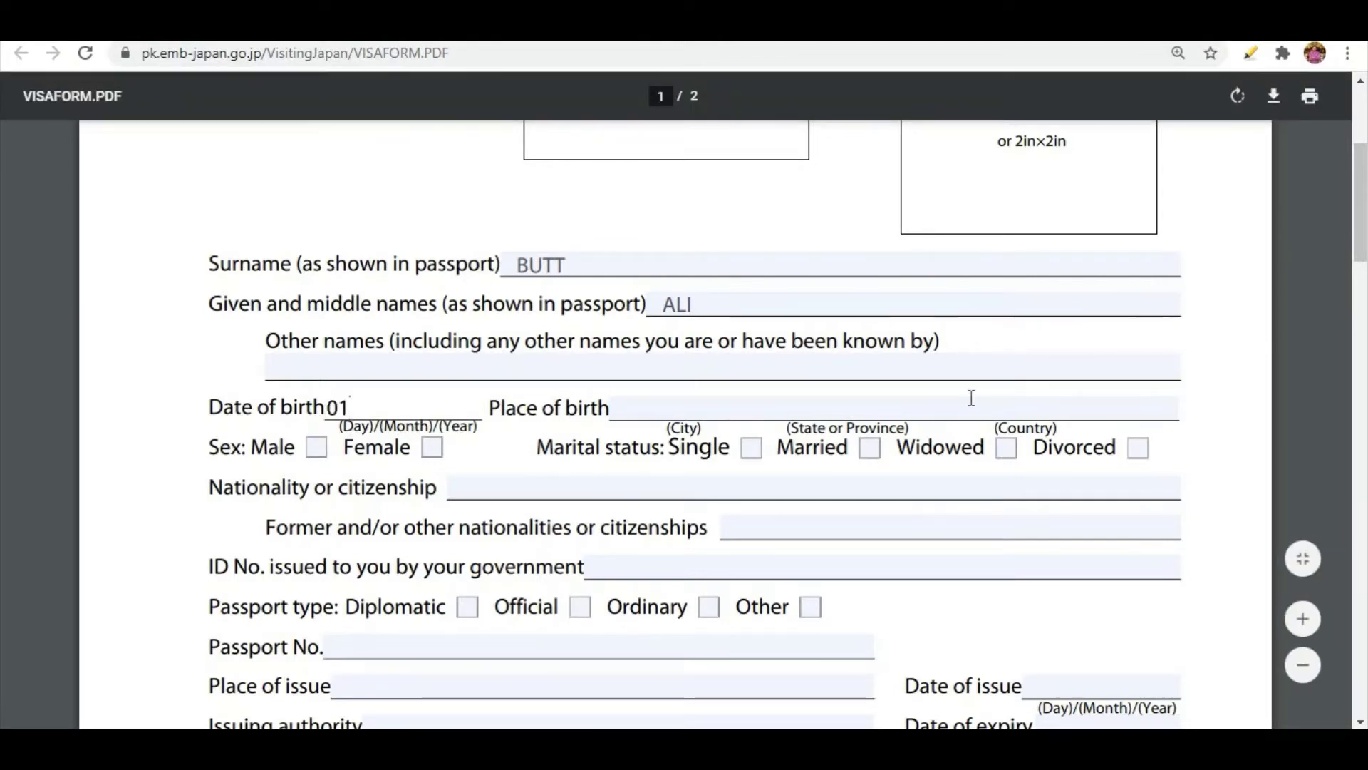
{"action": "key", "text": "BackSpace"}
{"action": "key", "text": "BackSpace"}
{"action": "type", "text": "01/01"}
{"action": "key", "text": "BackSpace"}
{"action": "key", "text": "BackSpace"}
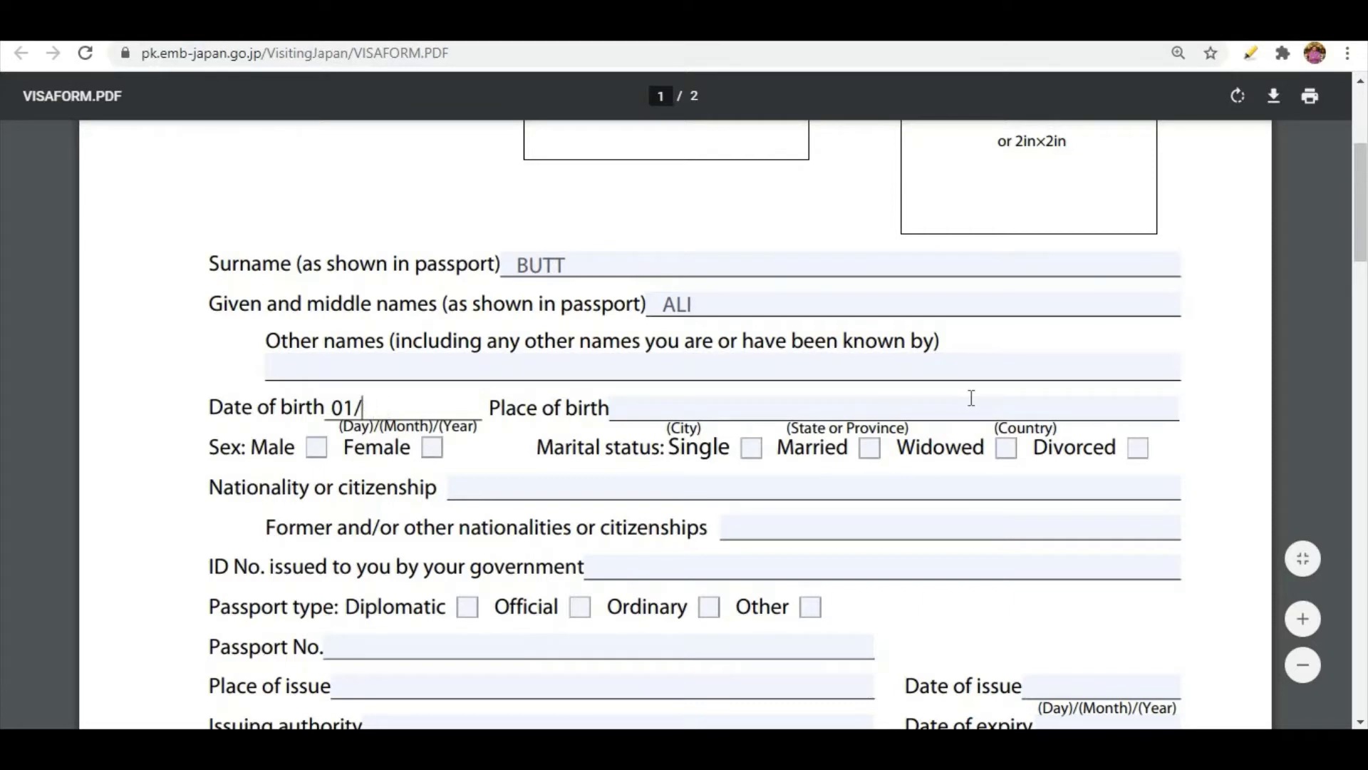
{"action": "type", "text": "12/1980"}
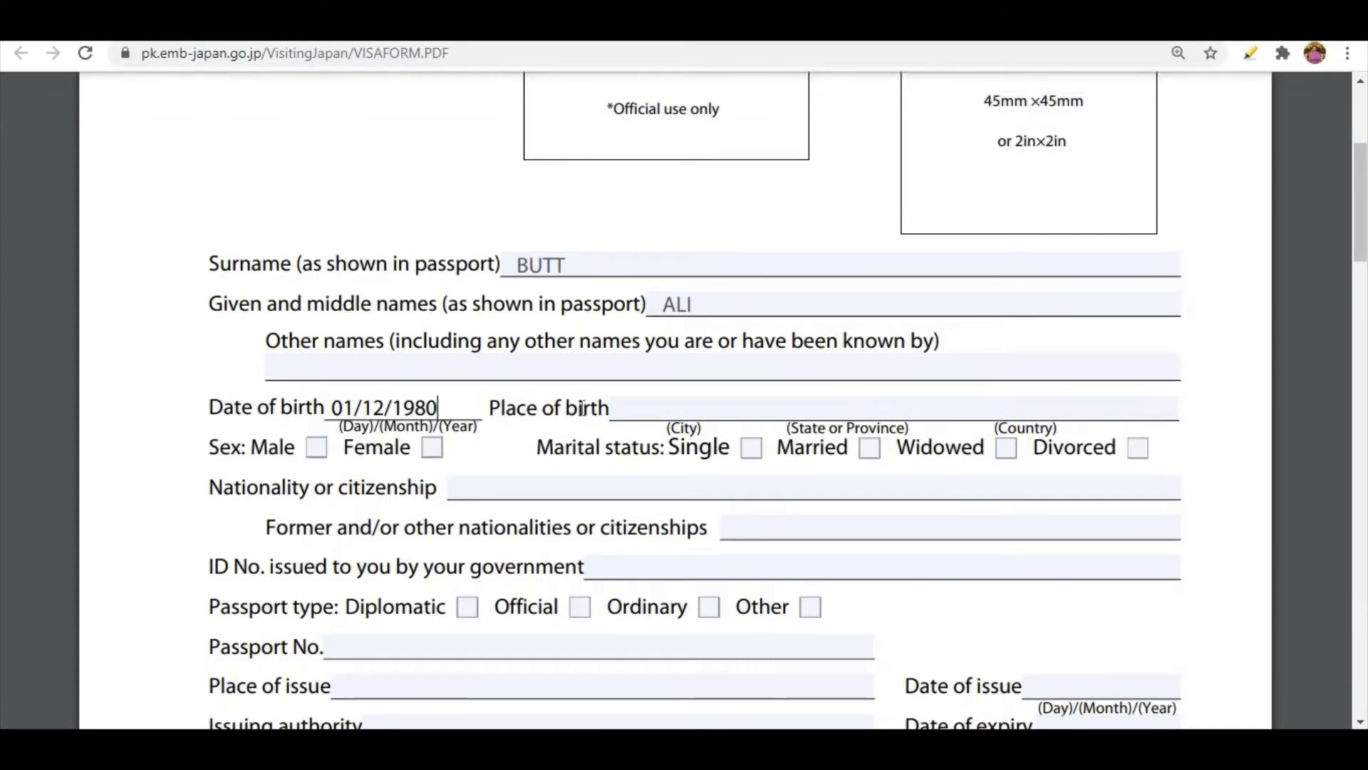
Enter the place of birth as GUJRAT, PUNJAB, PAKISTAN, spaced for city, province and country.
{"action": "left_click", "coordinate": [674, 410]}
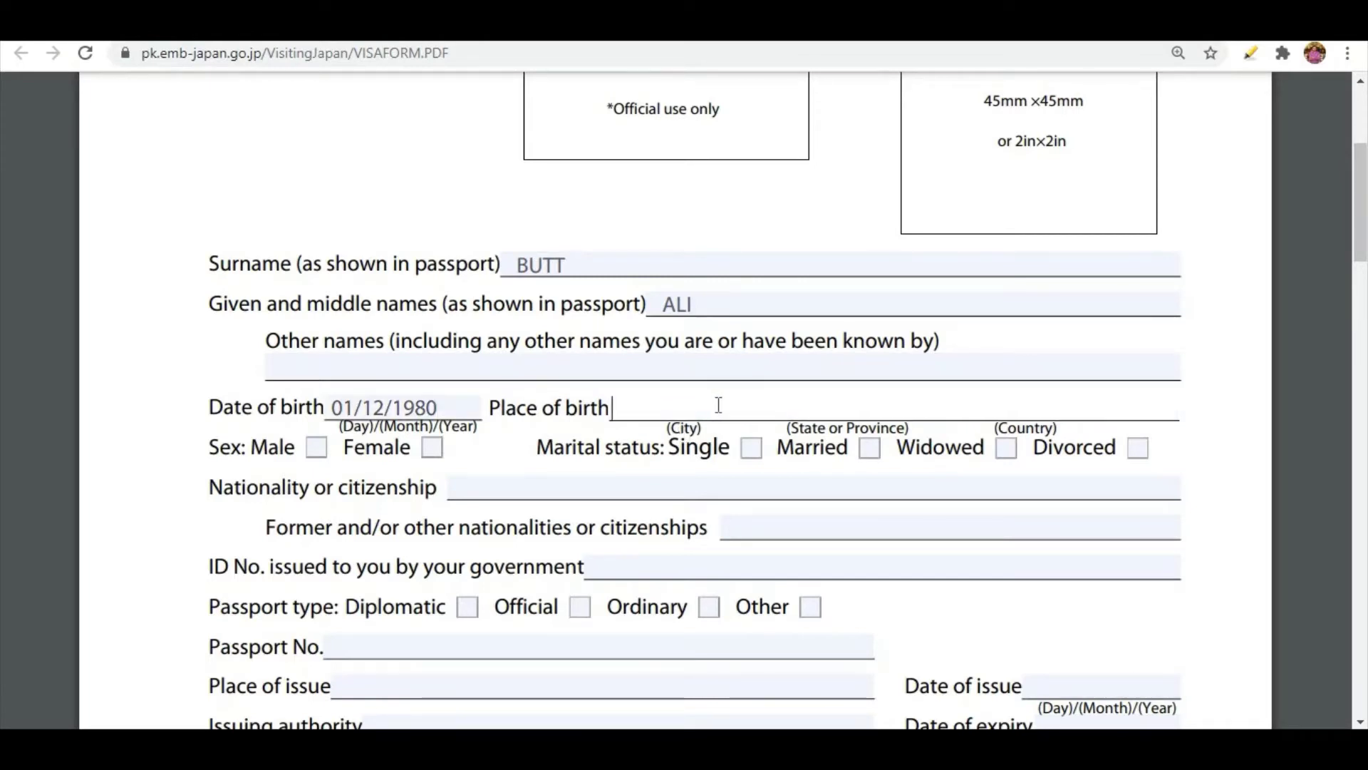
{"action": "type", "text": "LAH"}
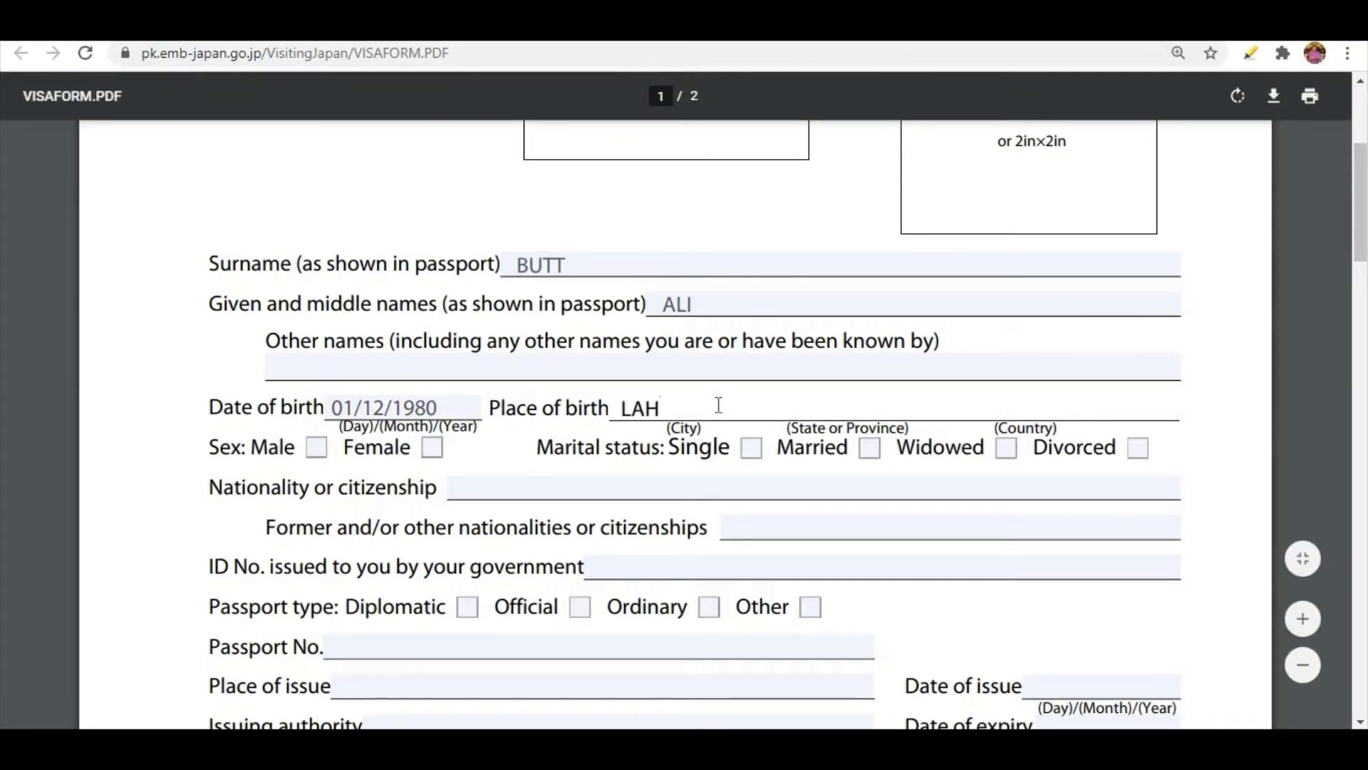
{"action": "key", "text": "BackSpace"}
{"action": "key", "text": "BackSpace"}
{"action": "key", "text": "BackSpace"}
{"action": "type", "text": "GUJRAT"}
{"action": "type", "text": "PUNJAB"}
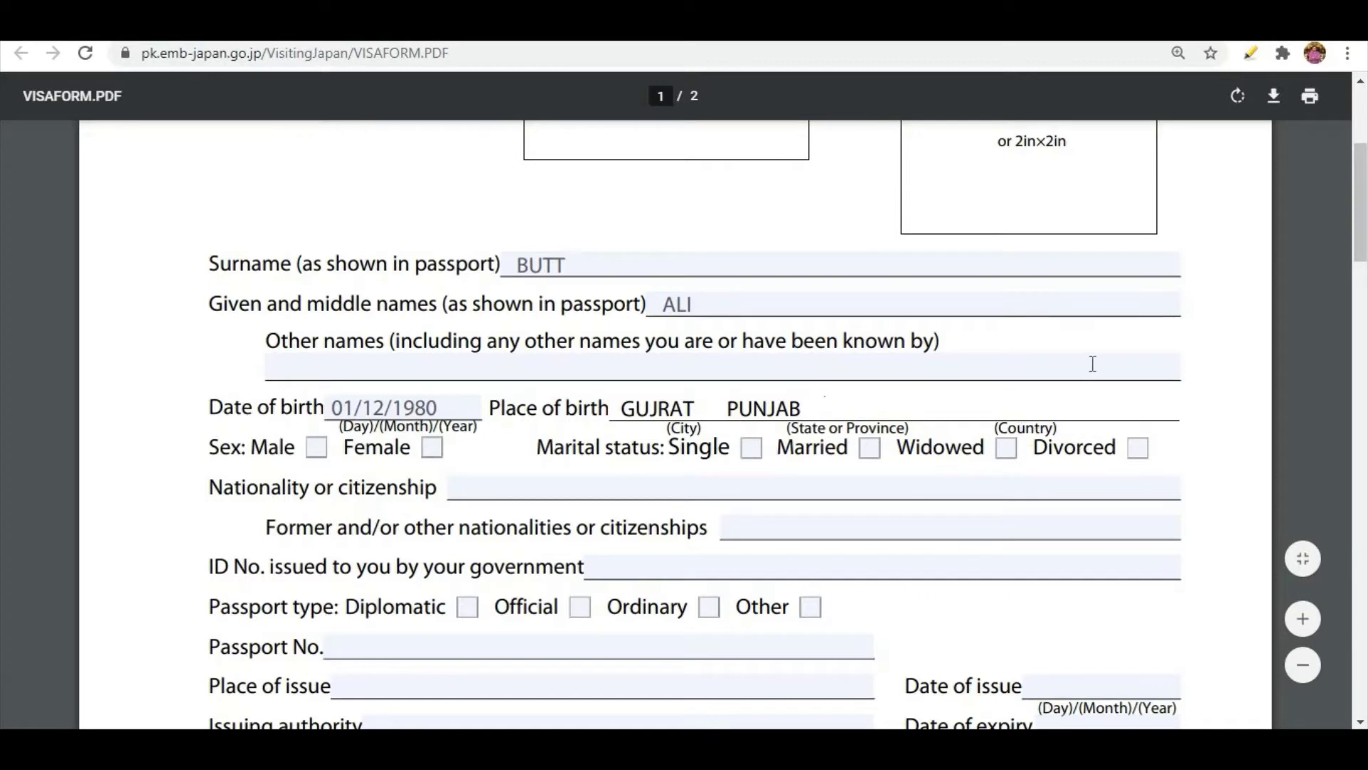
{"action": "type", "text": "     PAKISTAN"}
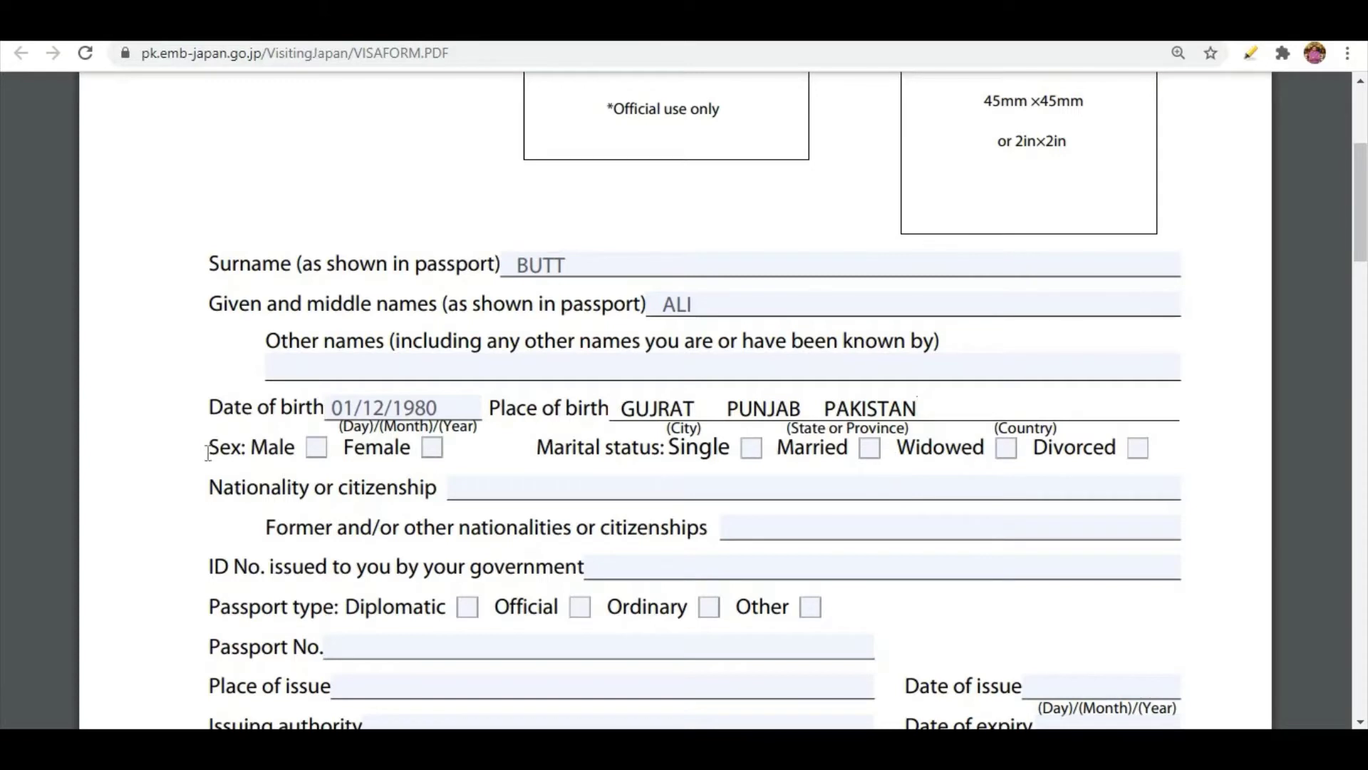
Mark the applicant's sex as Male and marital status as Married.
{"action": "left_click", "coordinate": [318, 451]}
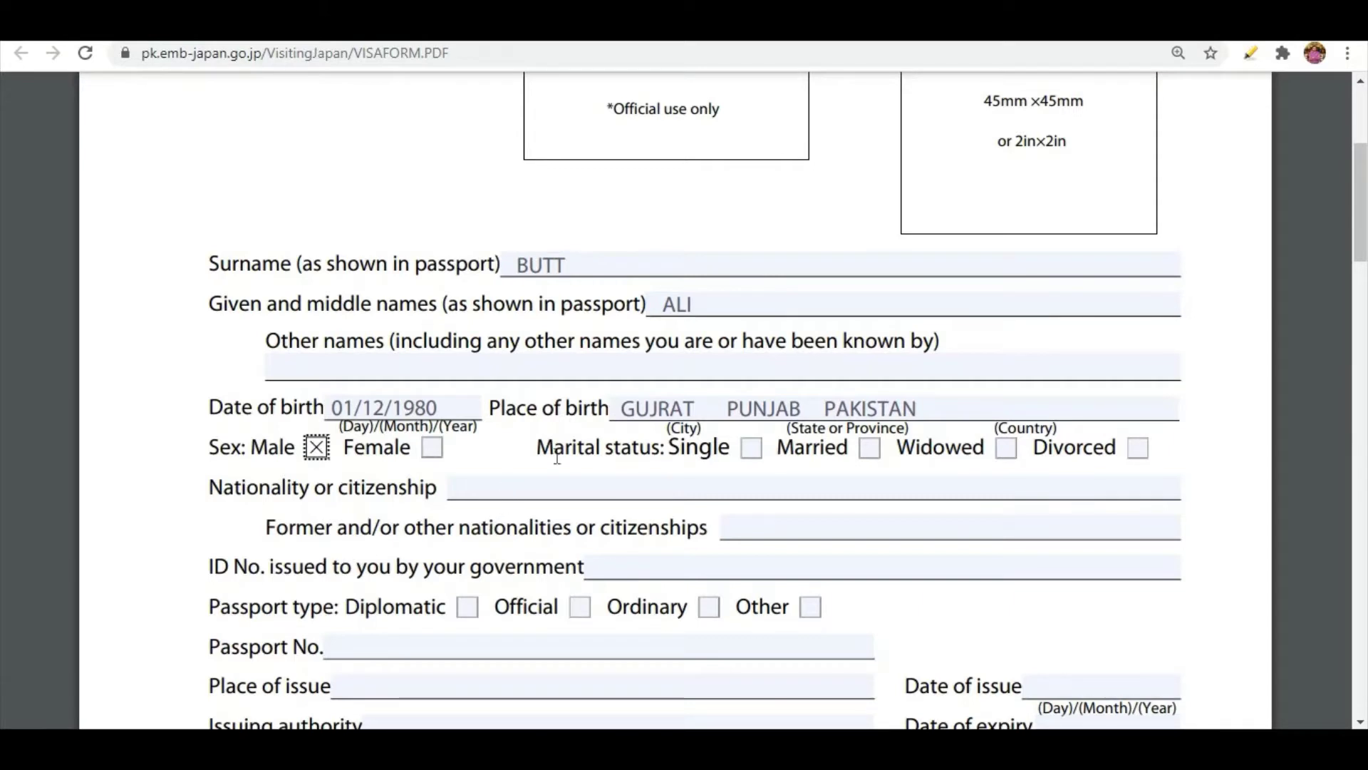
{"action": "left_click", "coordinate": [871, 449]}
Set the nationality or citizenship to PAKISTAN and leave the former nationalities field empty.
{"action": "left_click", "coordinate": [460, 497]}
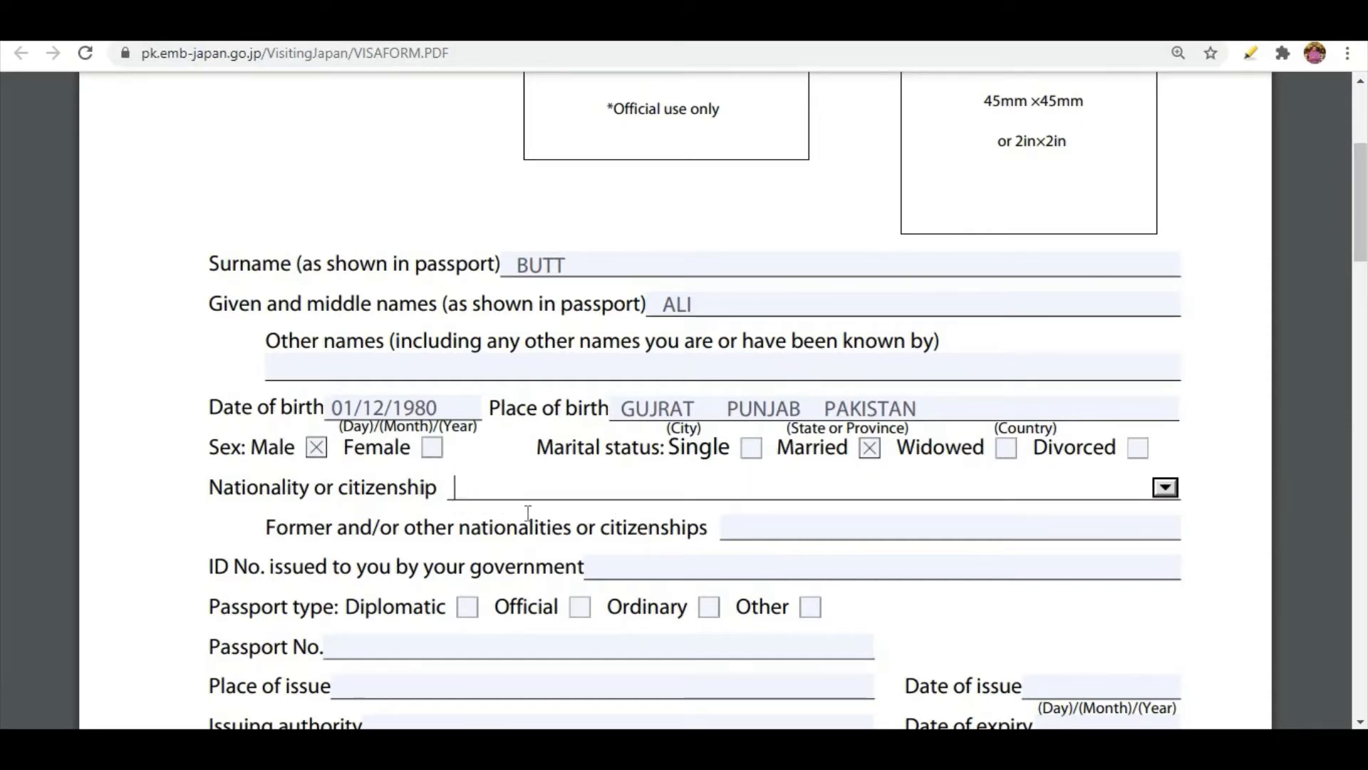
{"action": "left_click", "coordinate": [1166, 488]}
{"action": "type", "text": "P"}
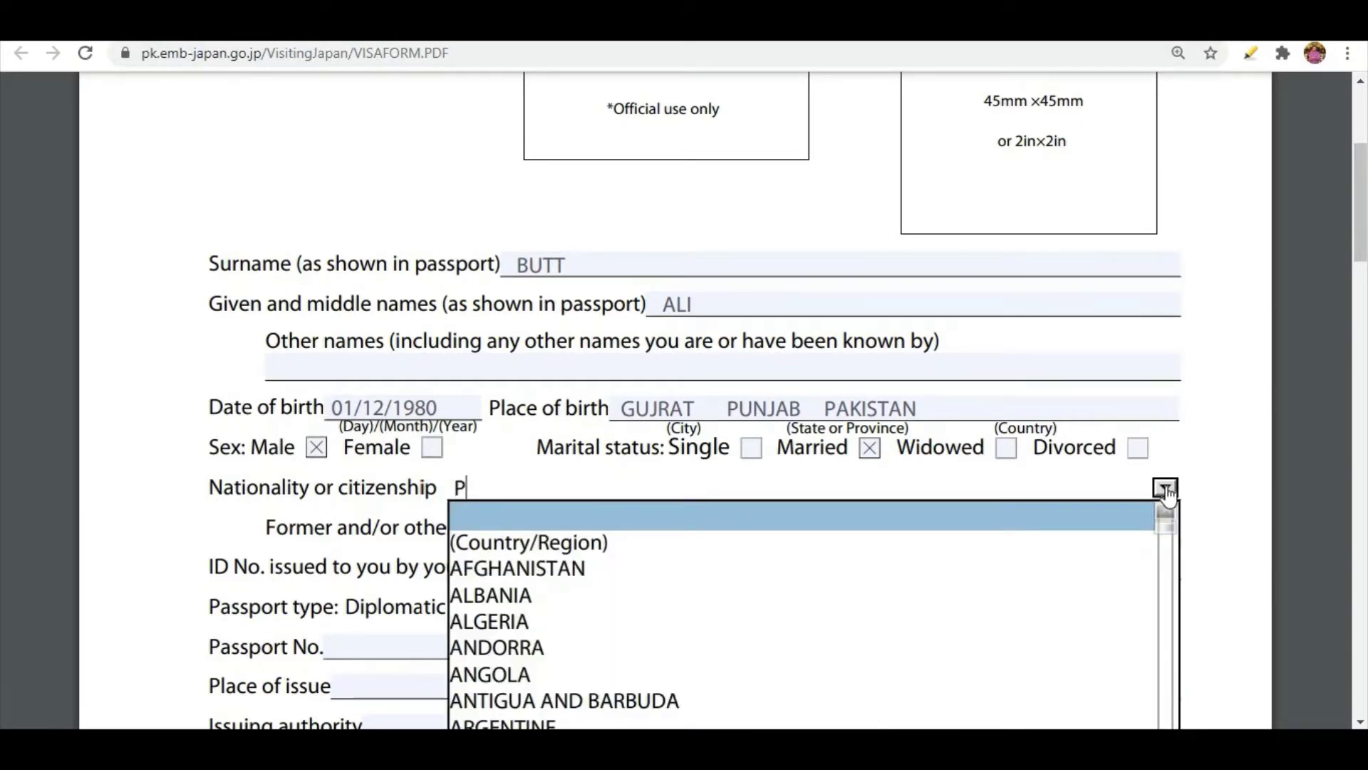
{"action": "type", "text": "A"}
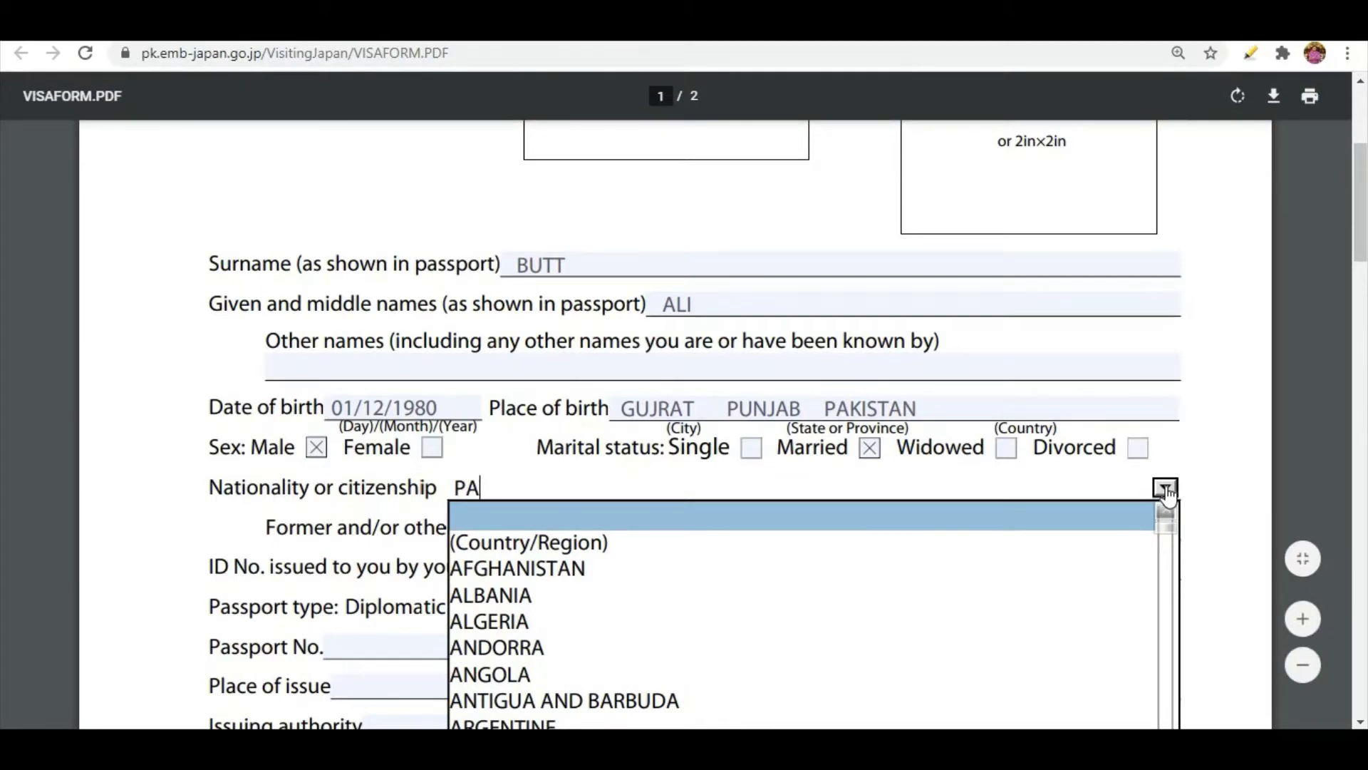
{"action": "type", "text": "KISTAN"}
{"action": "left_click", "coordinate": [601, 484]}
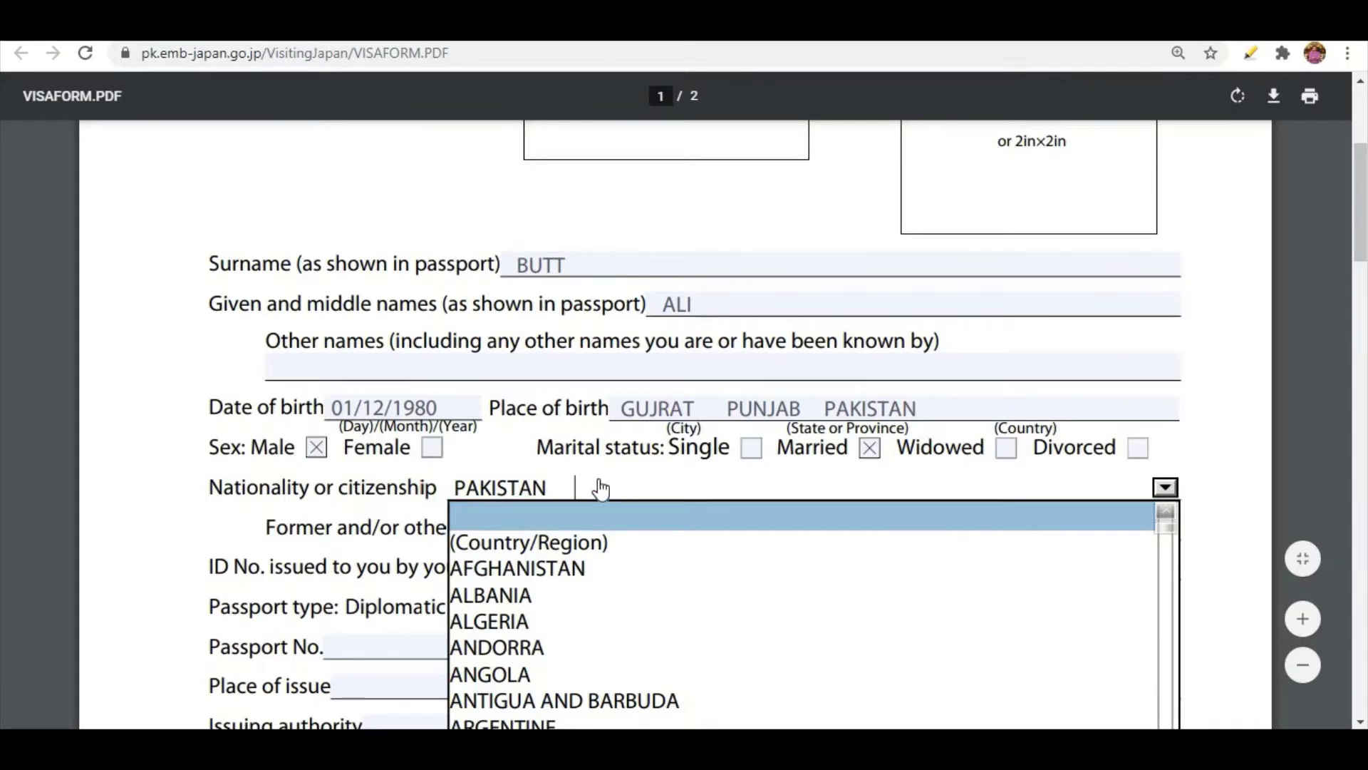
{"action": "left_click", "coordinate": [207, 515]}
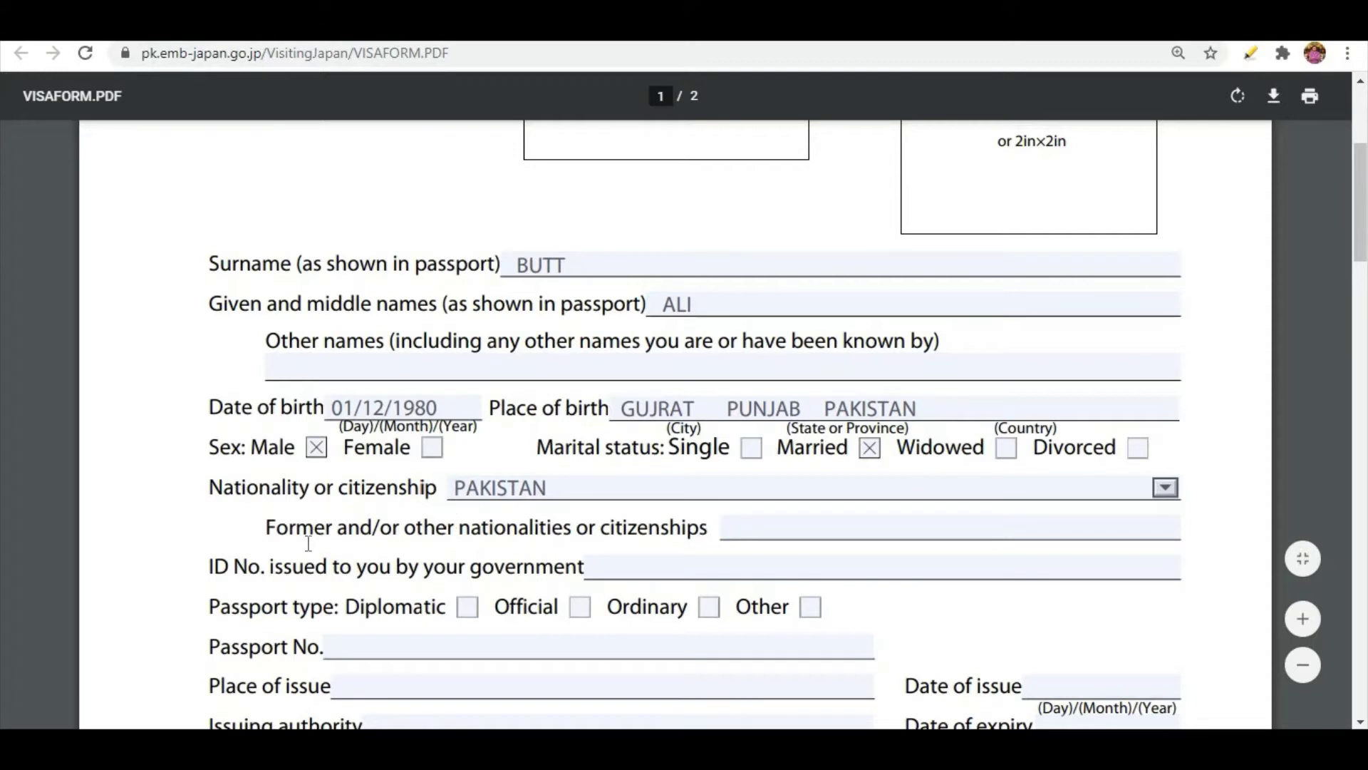
{"action": "left_click", "coordinate": [783, 543]}
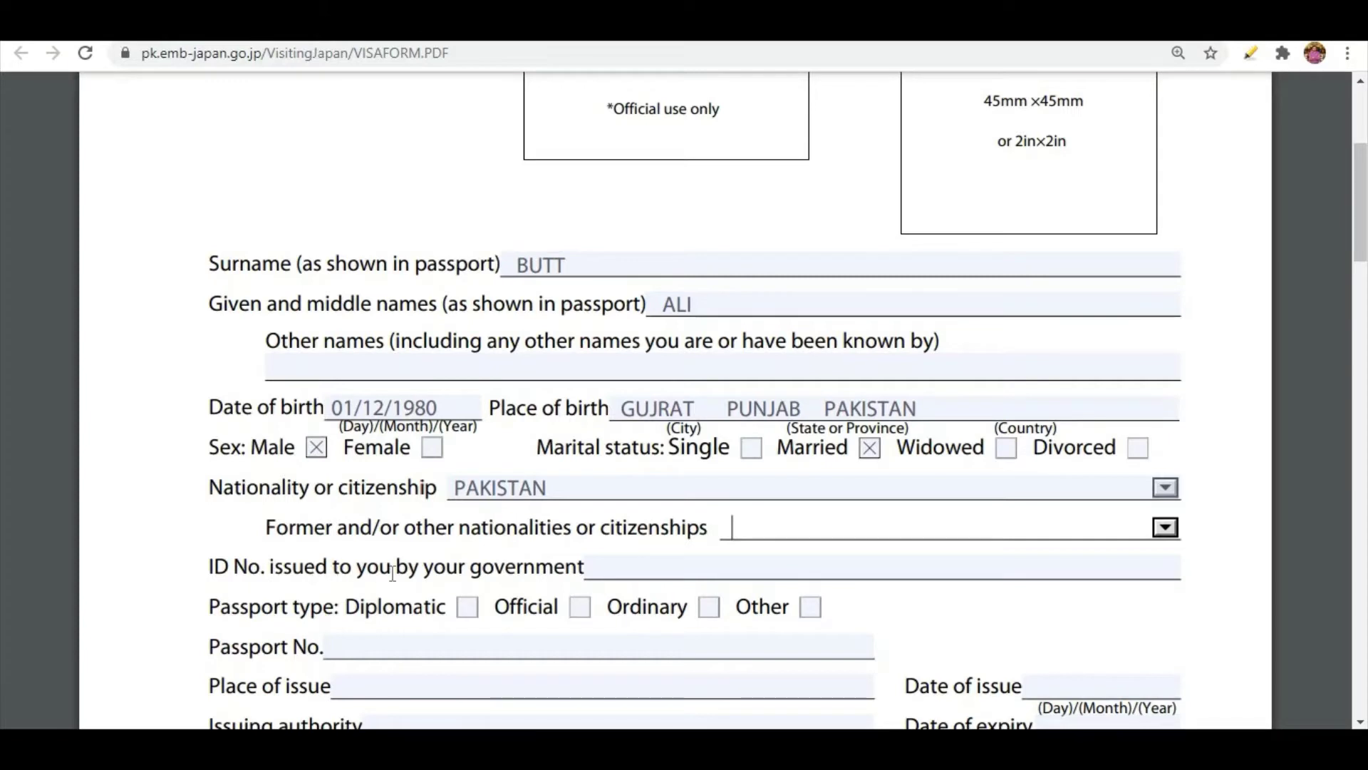
Enter the applicant's government-issued ID number, with its groups separated by hyphens.
{"action": "left_click", "coordinate": [655, 575]}
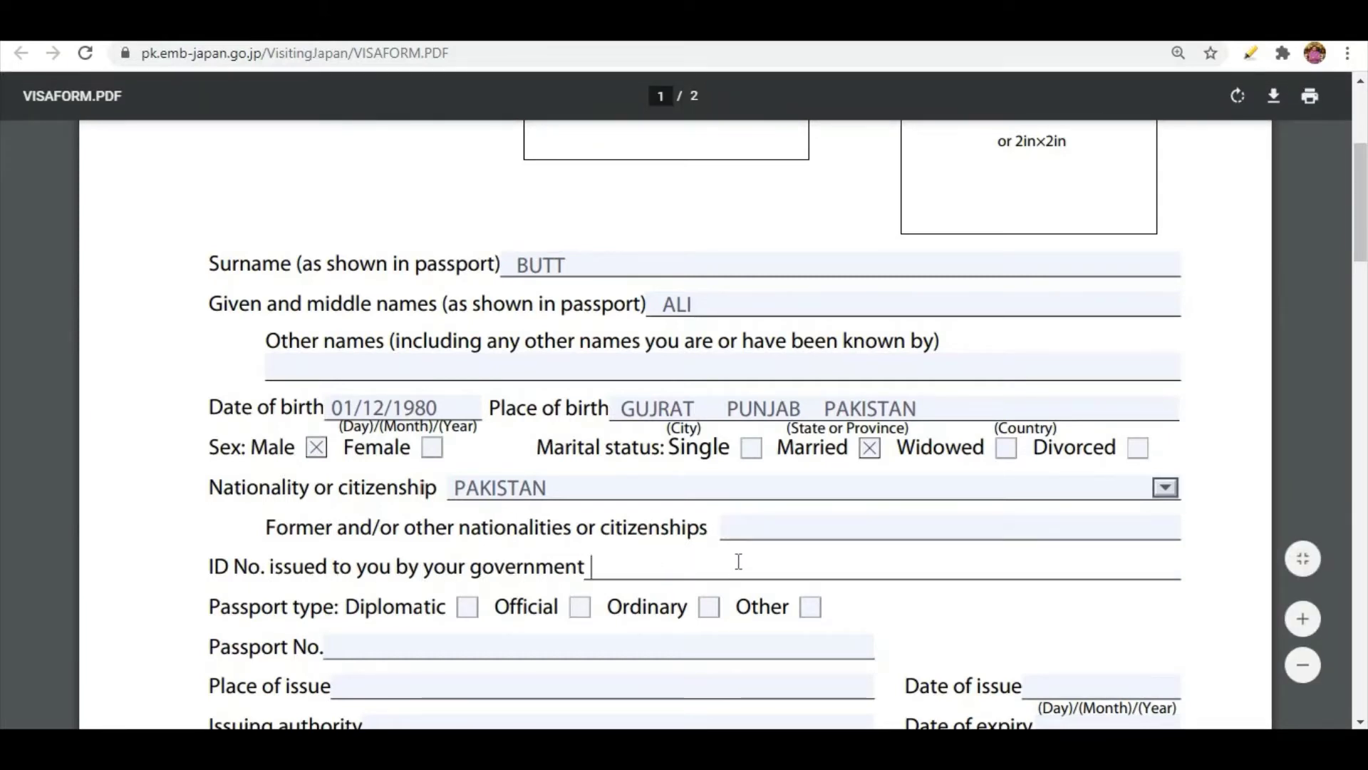
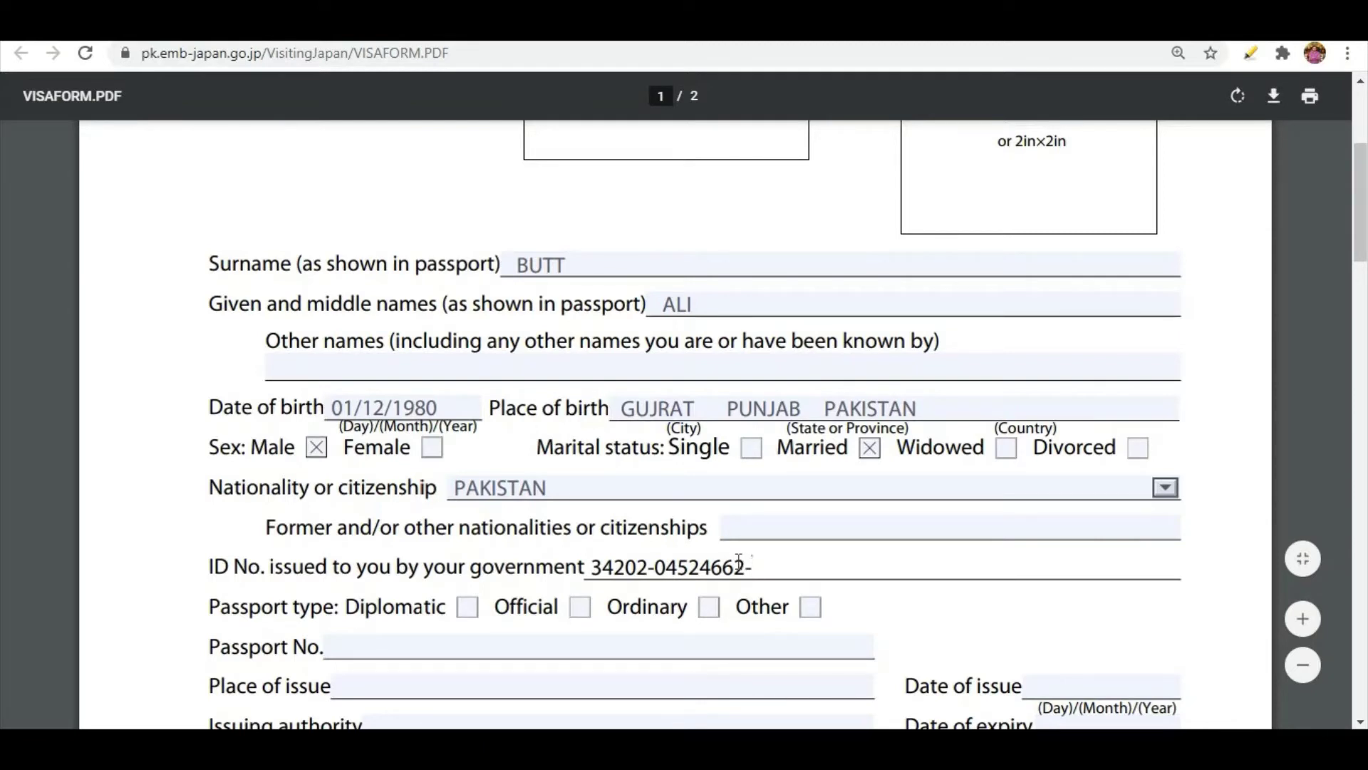
Mark the passport type as Ordinary and enter the applicant's passport number.
{"action": "scroll", "coordinate": [255, 514], "scroll_direction": "down", "scroll_amount": 2}
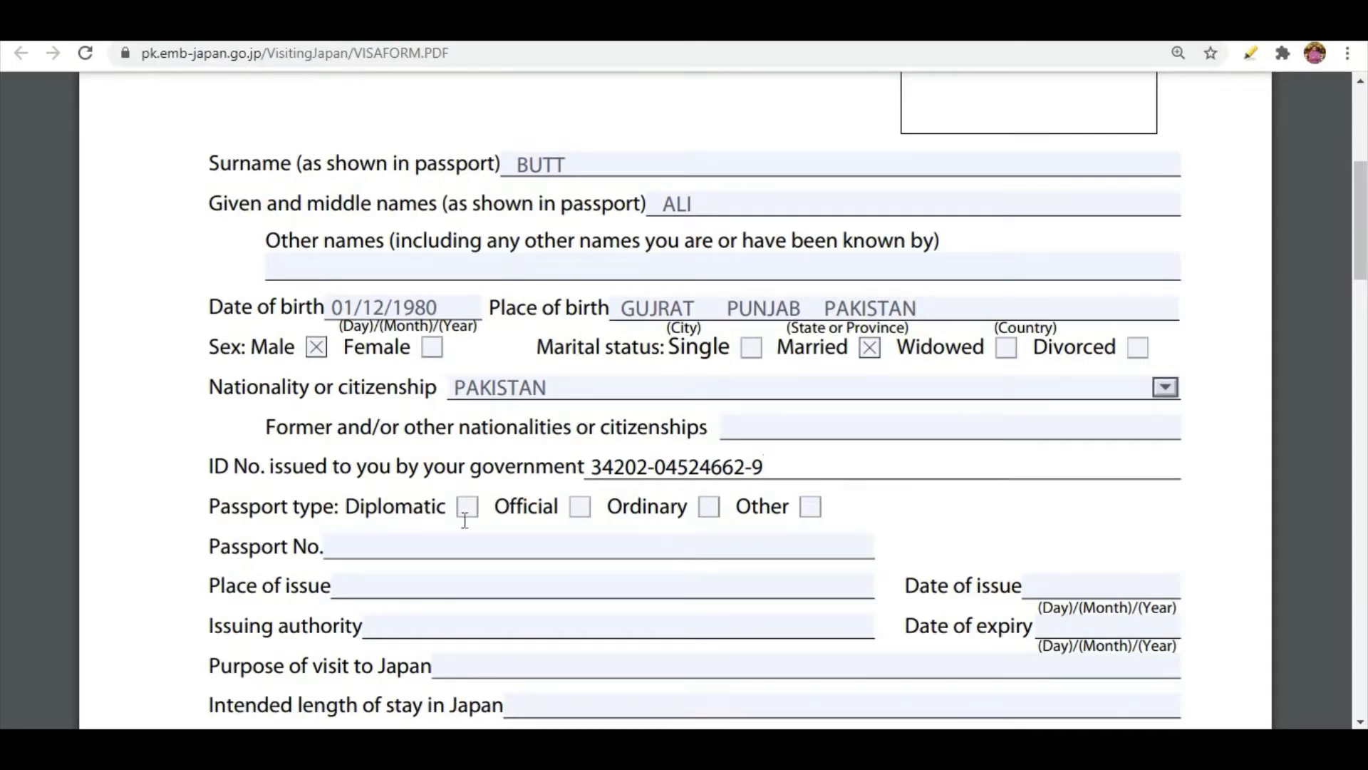
{"action": "left_click", "coordinate": [708, 510]}
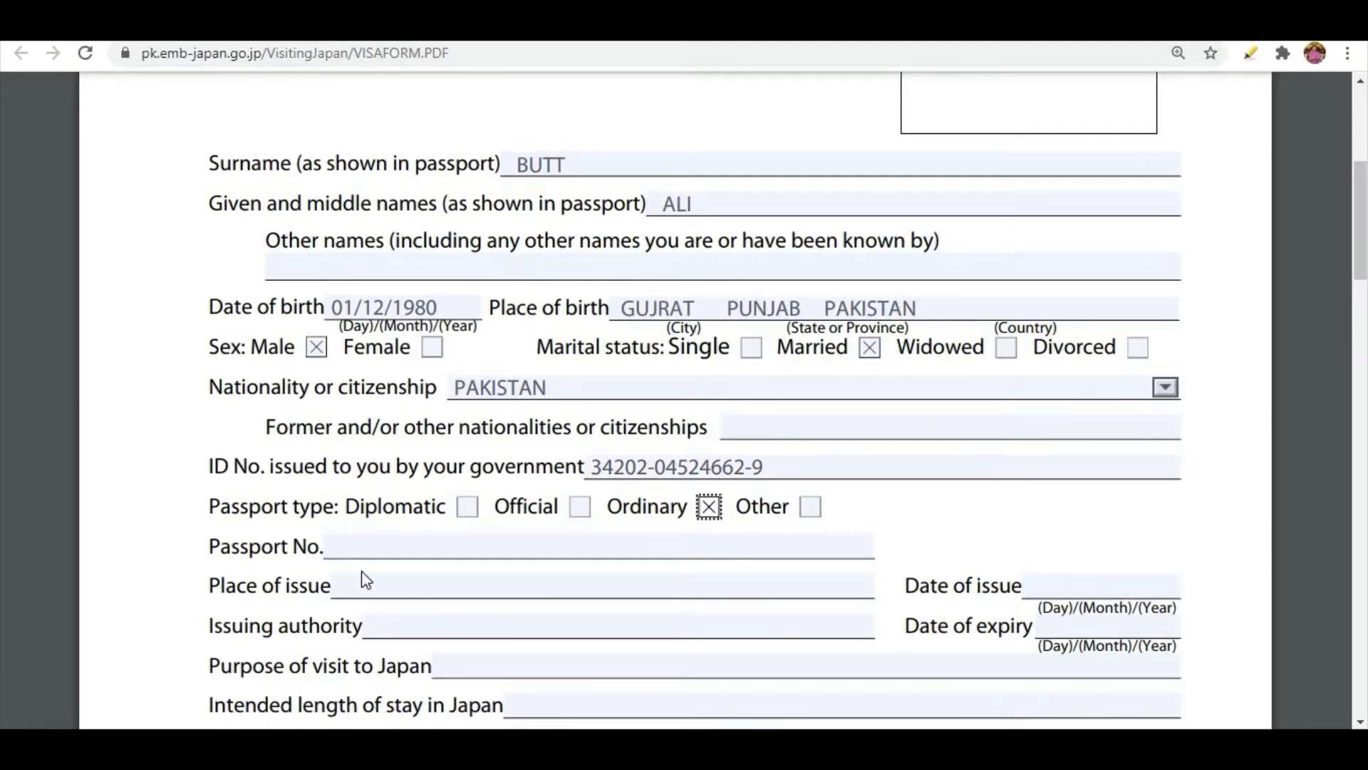
{"action": "left_click", "coordinate": [376, 549]}
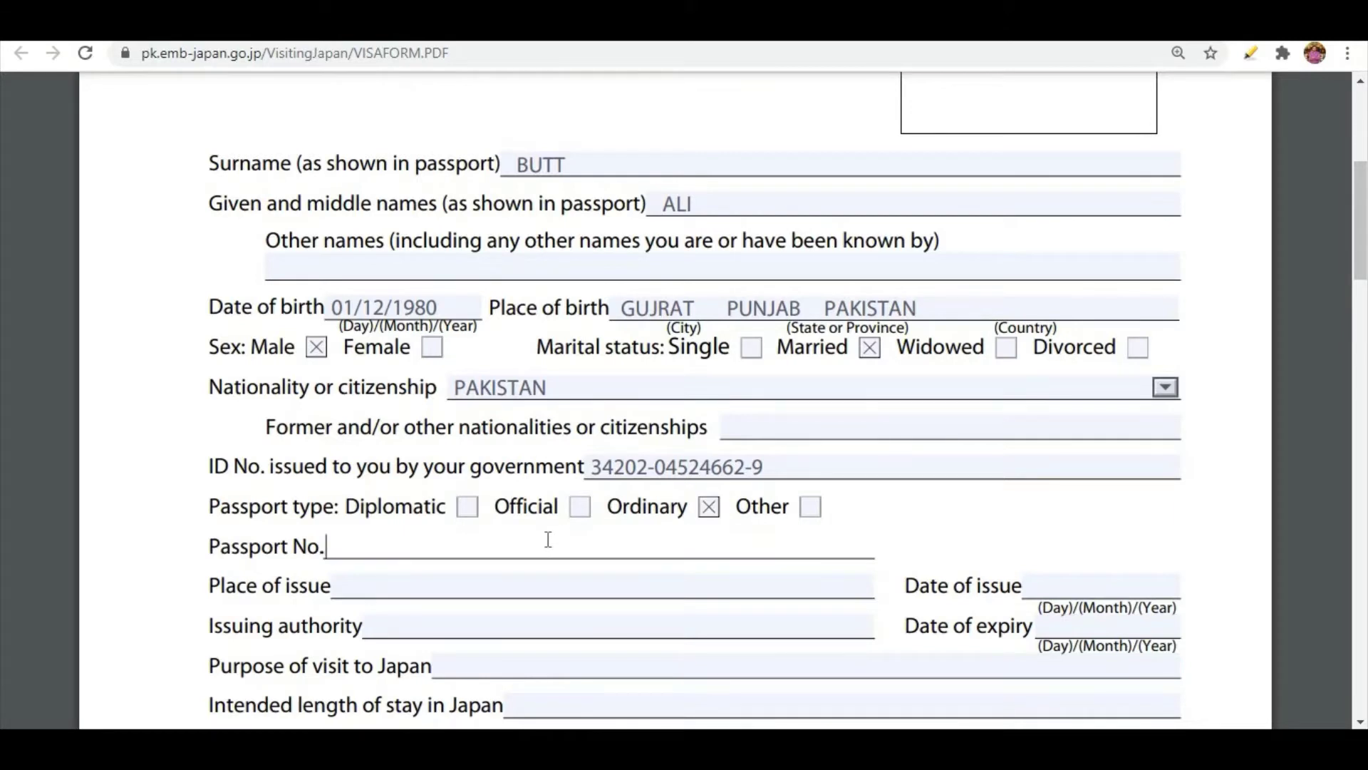
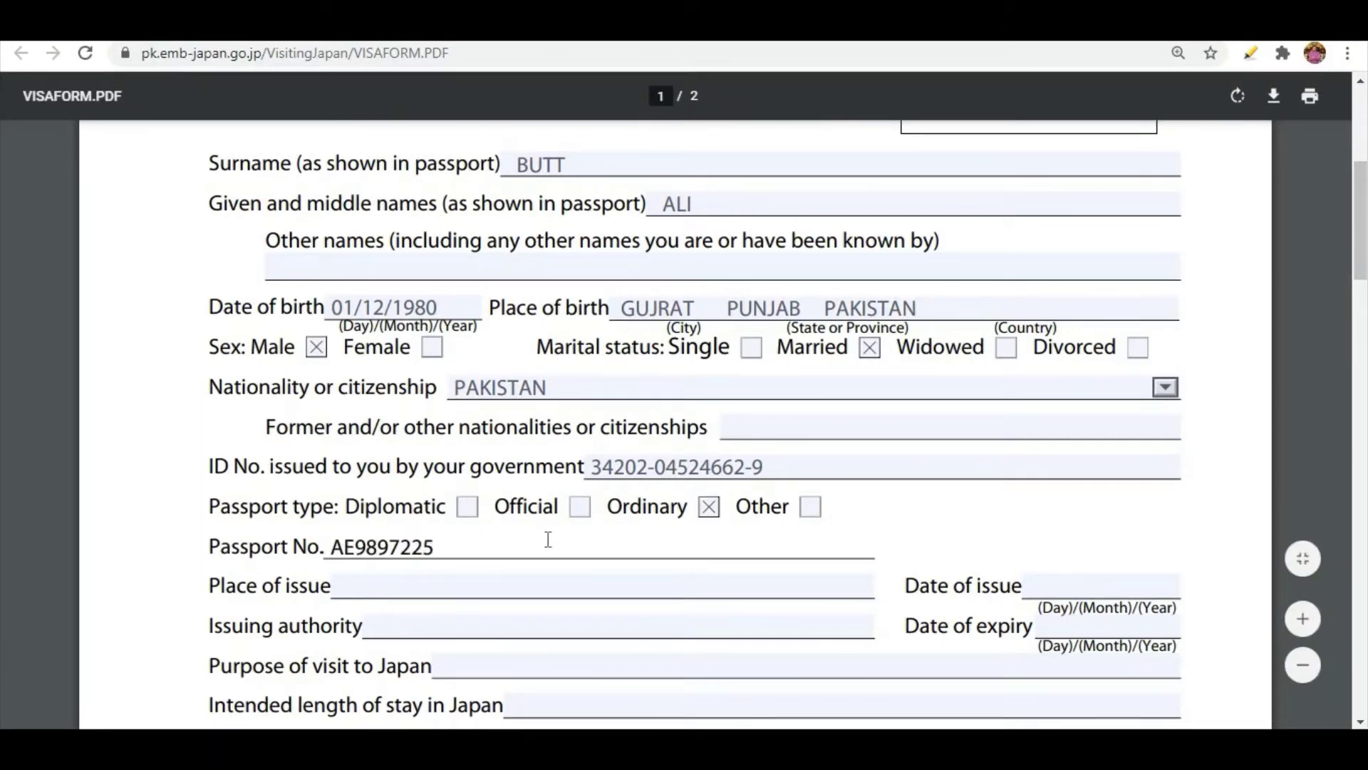
Enter GUJRAT as the passport's place of issue and PAKISTAN as the issuing authority.
{"action": "left_click", "coordinate": [383, 594]}
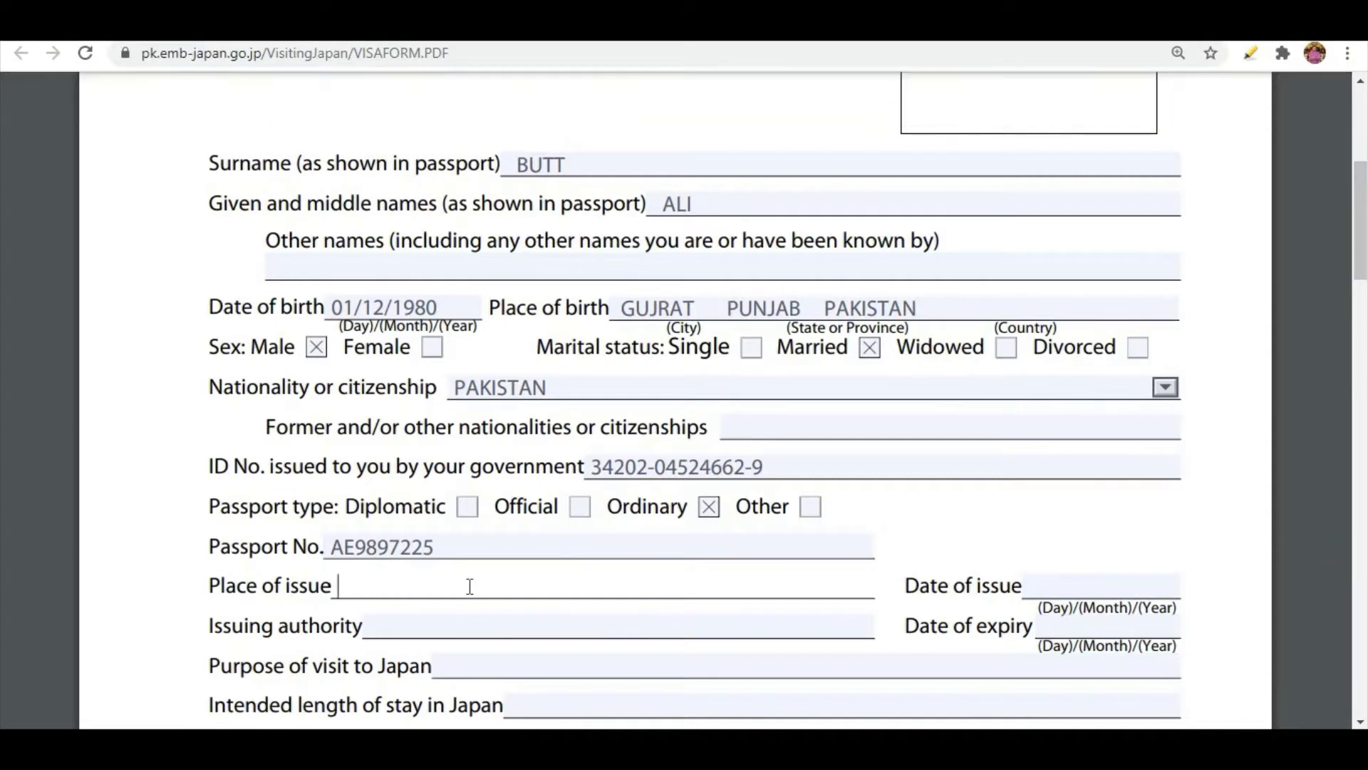
{"action": "type", "text": "GUJRAT"}
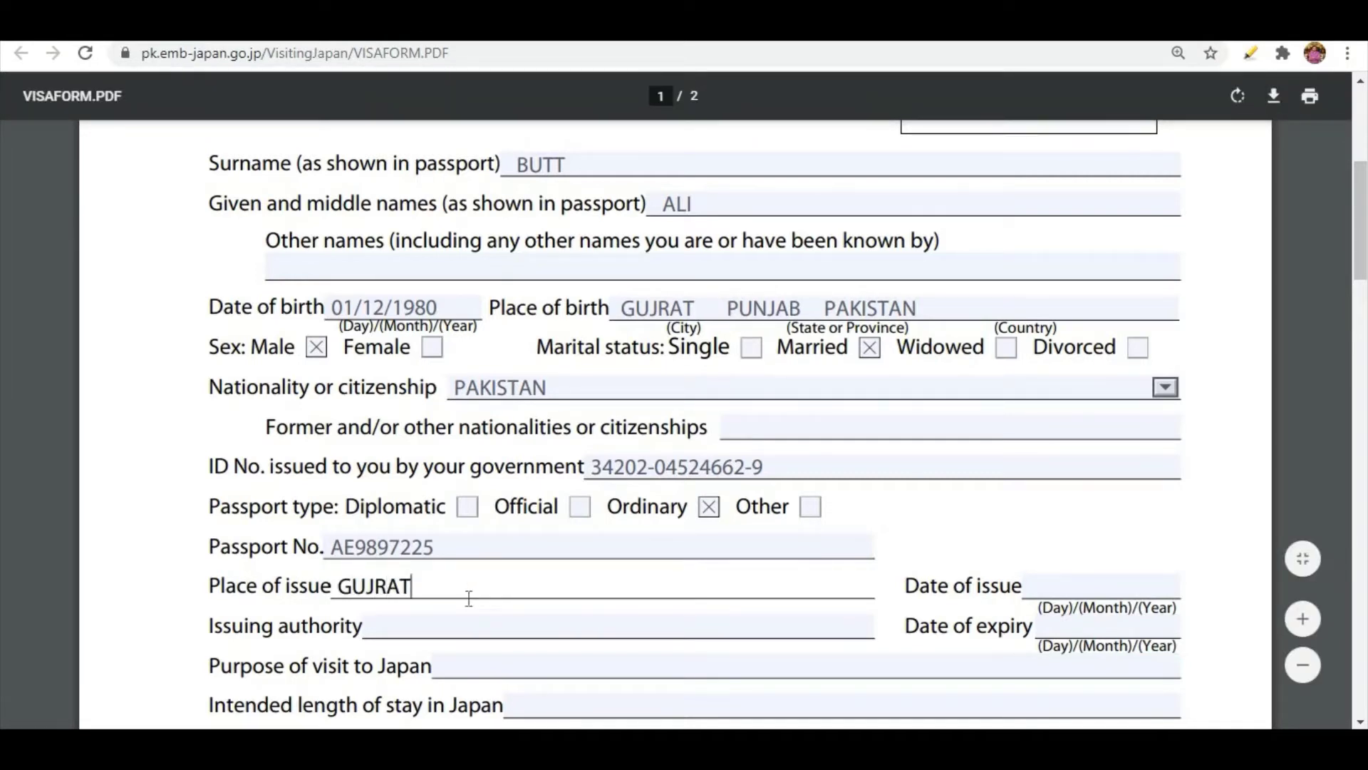
{"action": "left_click", "coordinate": [453, 626]}
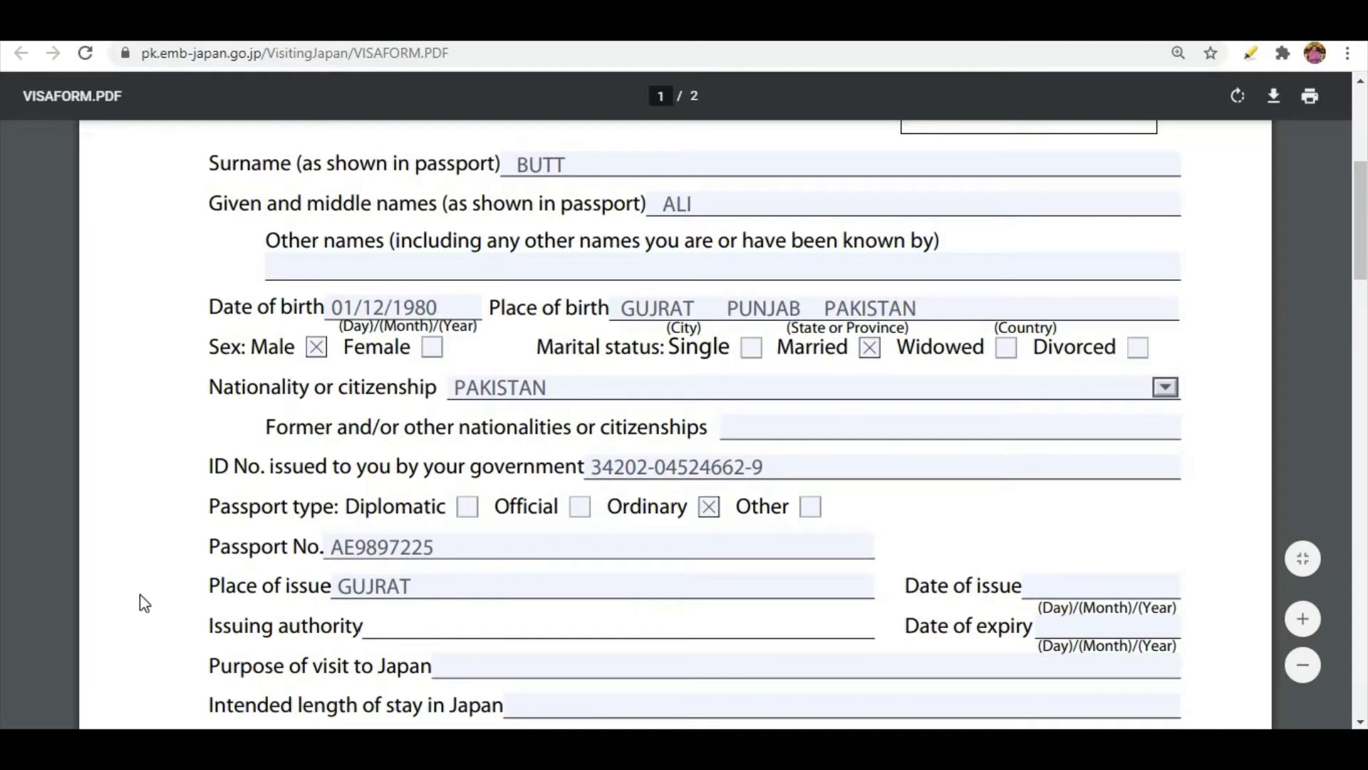
{"action": "type", "text": "PAKISTAN"}
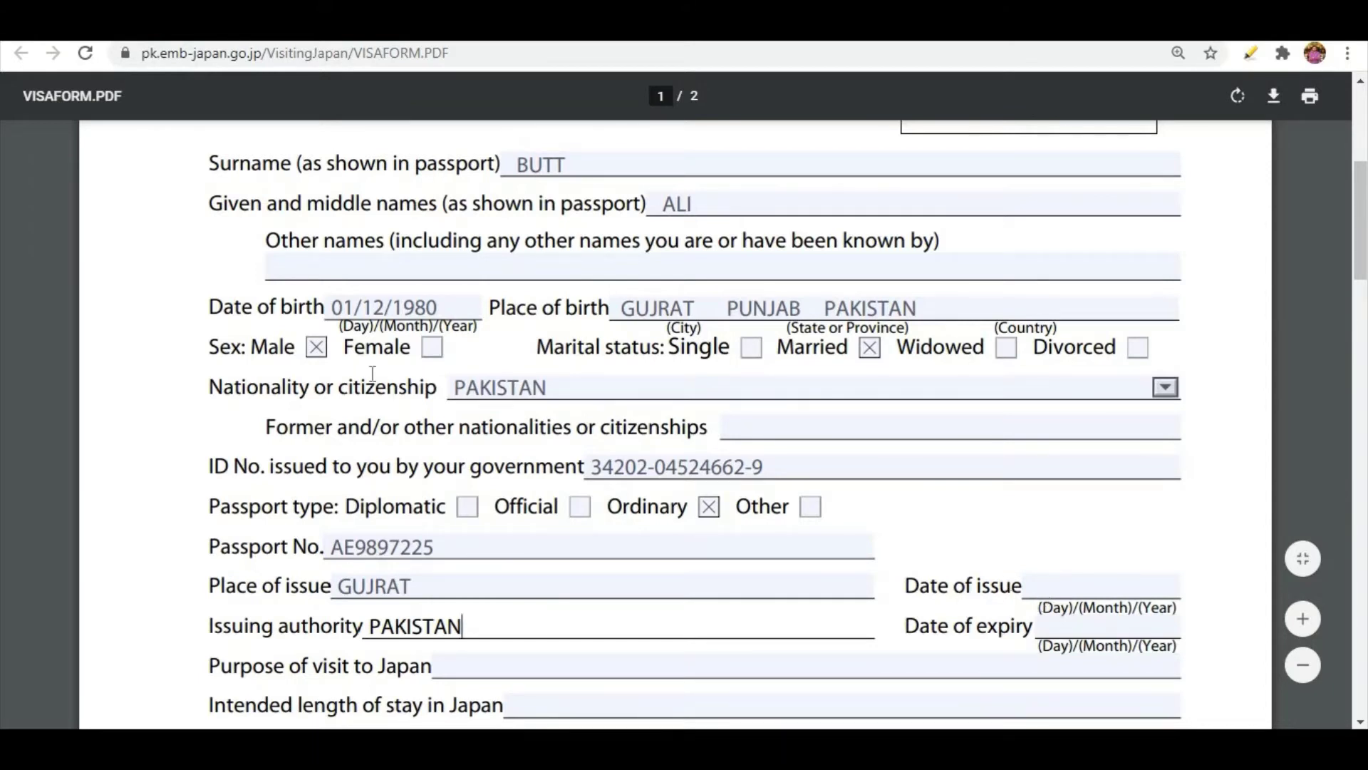
Enter 01/01/2018 as the passport's date of issue, separating day, month and year with slashes.
{"action": "left_click", "coordinate": [1042, 581]}
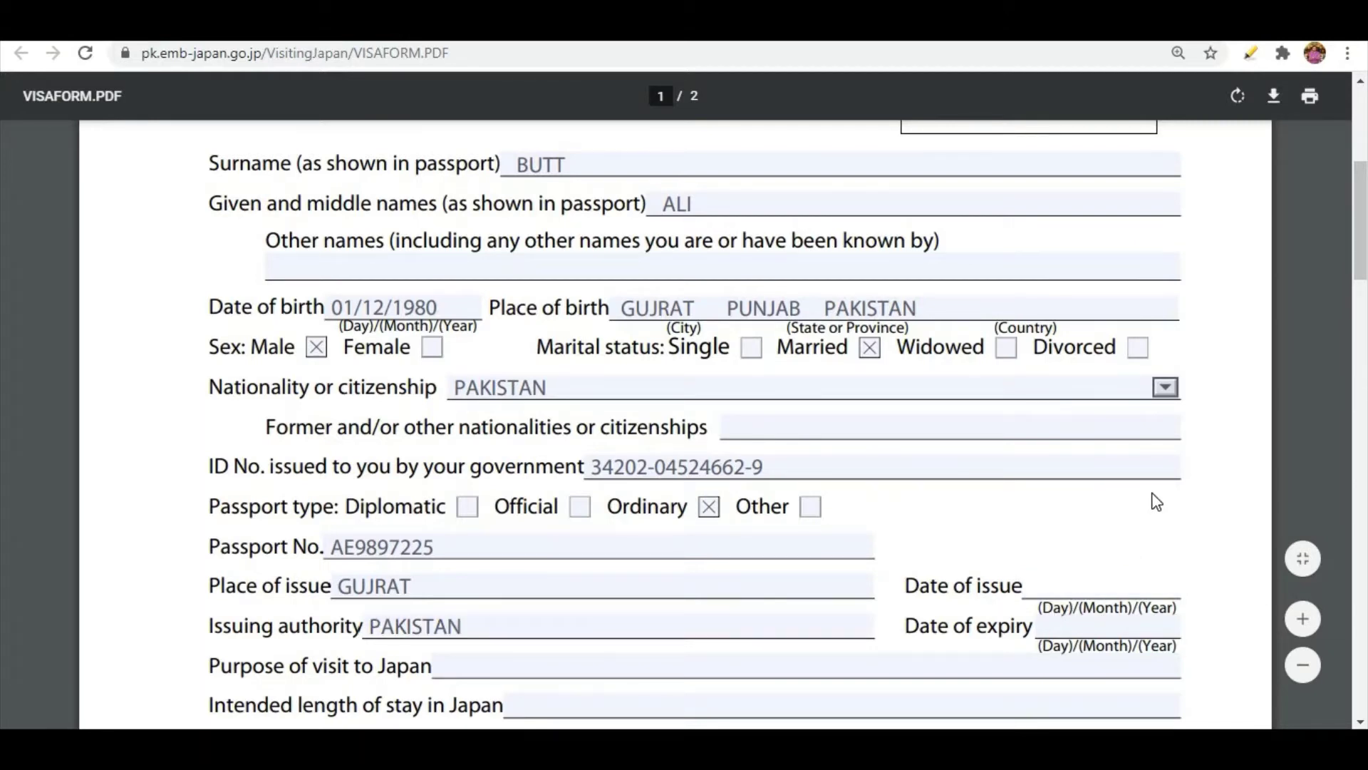
{"action": "type", "text": "01"}
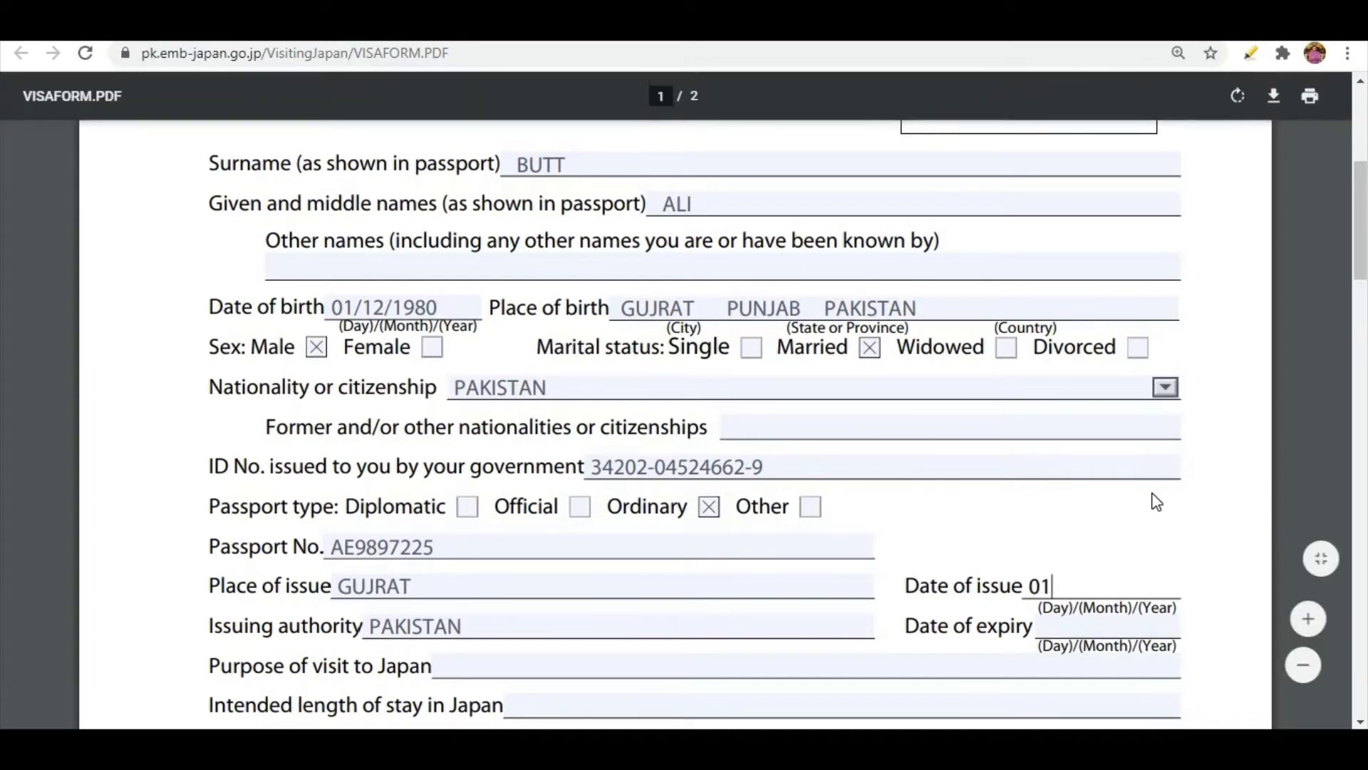
{"action": "type", "text": "-01-"}
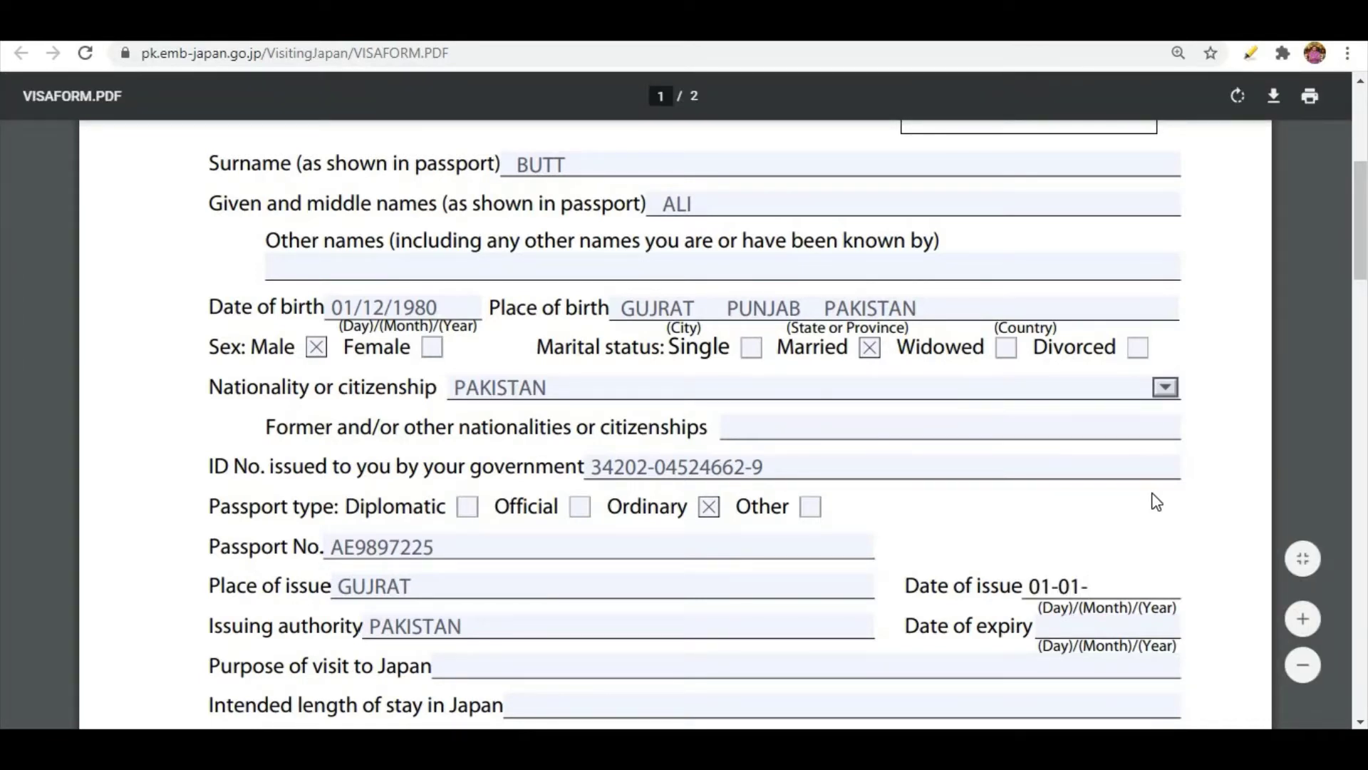
{"action": "key", "text": "BackSpace"}
{"action": "key", "text": "BackSpace"}
{"action": "key", "text": "BackSpace"}
{"action": "key", "text": "BackSpace"}
{"action": "type", "text": "/"}
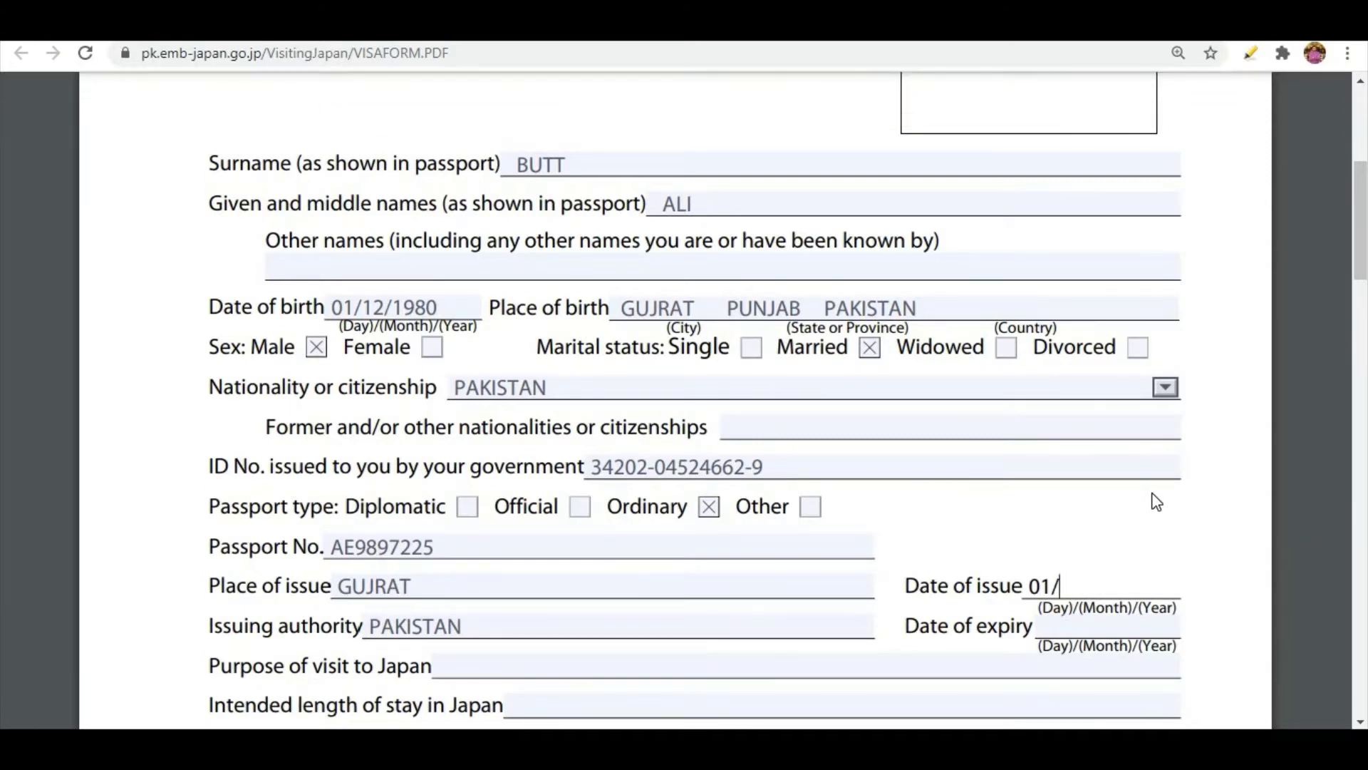
{"action": "type", "text": "01"}
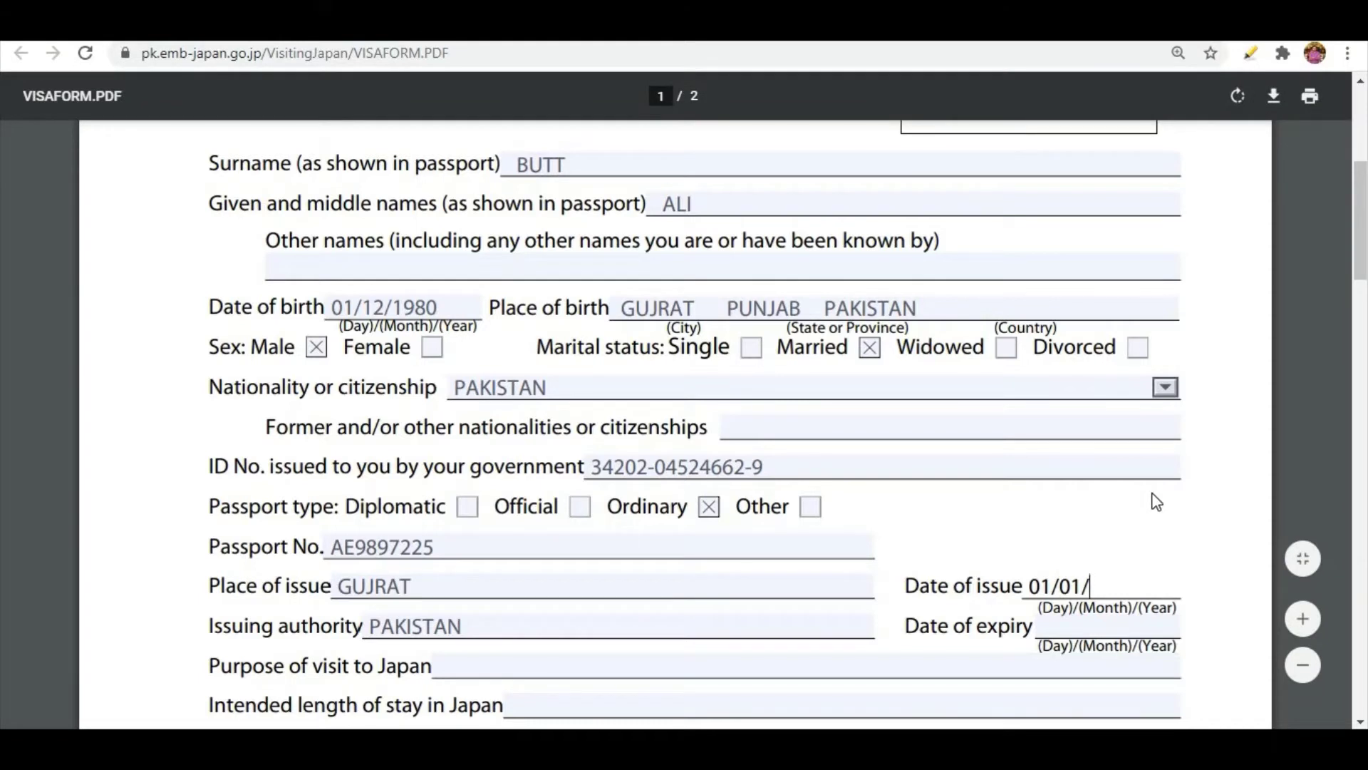
{"action": "type", "text": "/2018"}
{"action": "left_click_drag", "start_coordinate": [1033, 585], "coordinate": [1143, 590]}
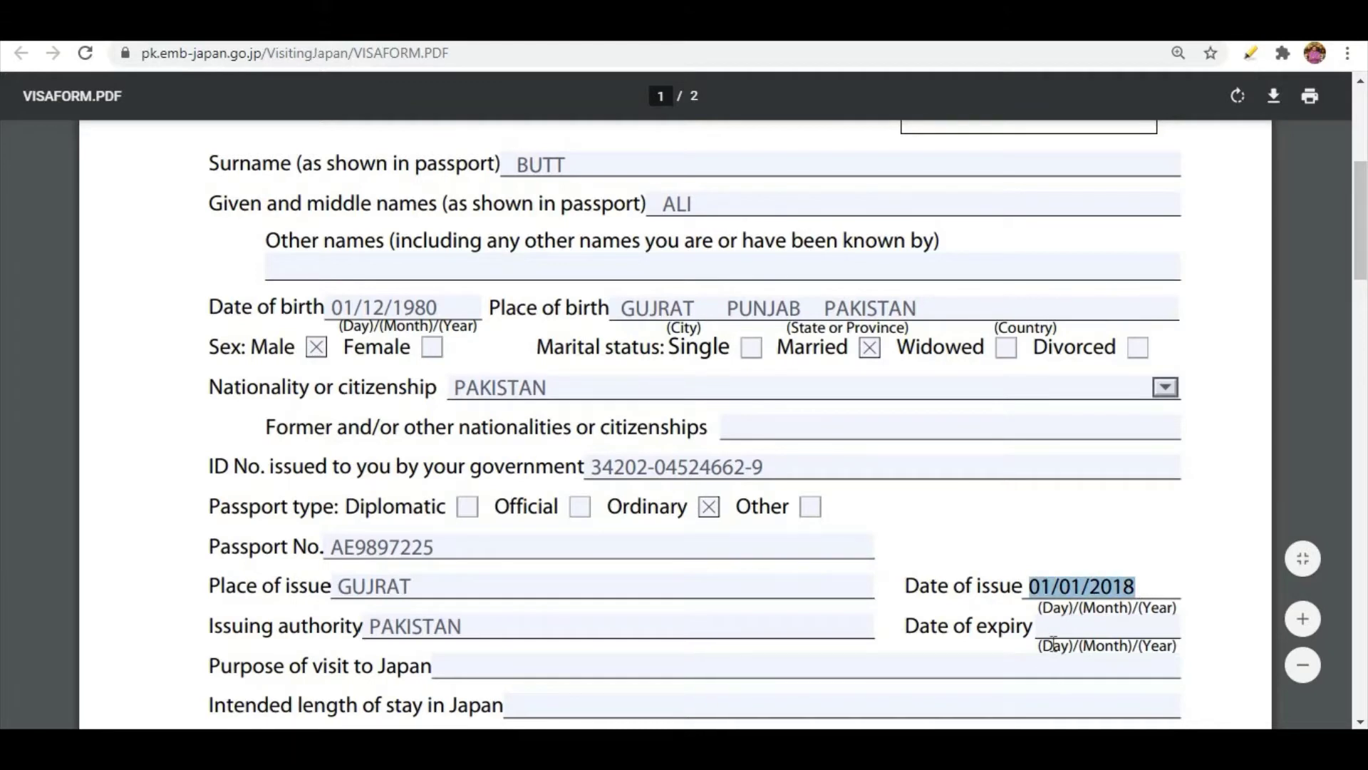
Enter 01/01/2023 as the passport's date of expiry.
{"action": "left_click", "coordinate": [1104, 624]}
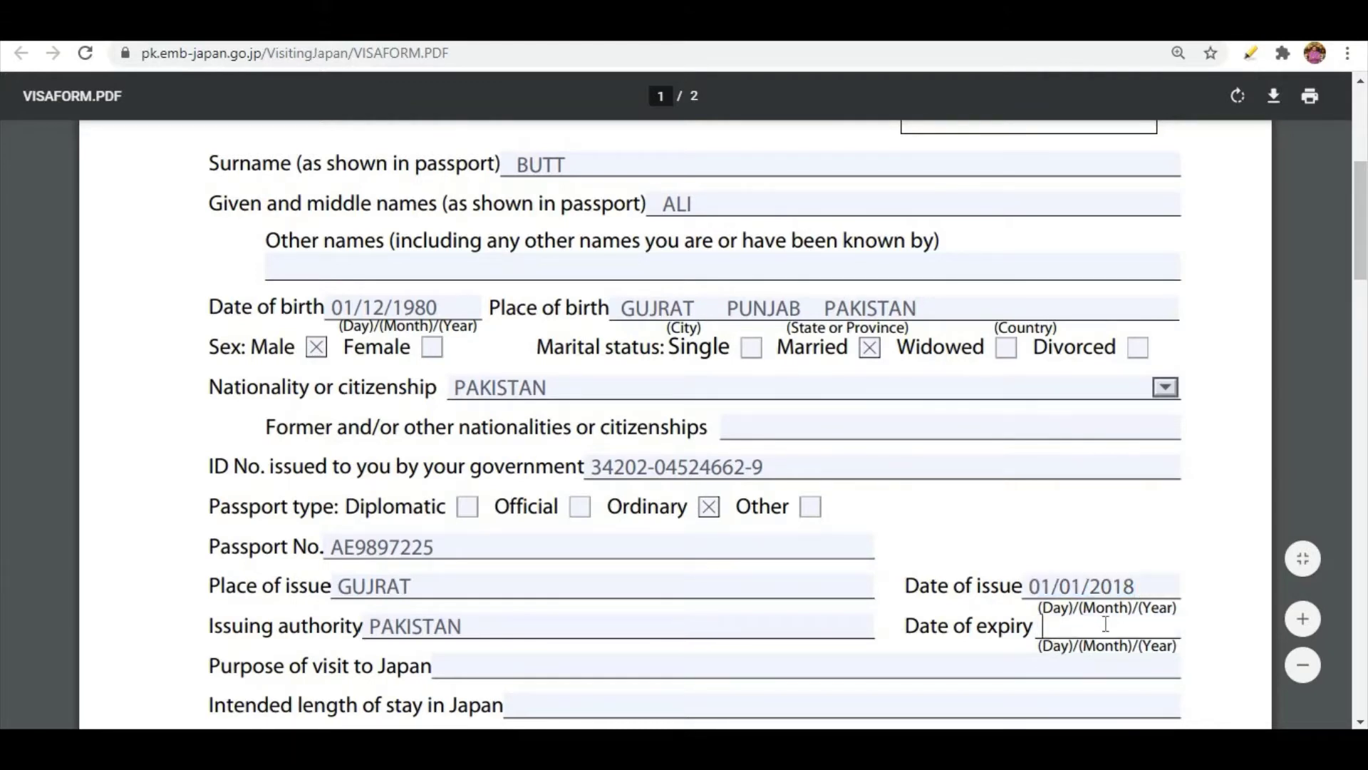
{"action": "type", "text": "01"}
{"action": "type", "text": "/0"}
{"action": "type", "text": "2/20"}
{"action": "type", "text": "23"}
{"action": "left_click", "coordinate": [1089, 626]}
{"action": "key", "text": "BackSpace"}
{"action": "type", "text": "1"}
Enter FRIEND AND FAMILY VISIT as the purpose of the visit to Japan.
{"action": "scroll", "coordinate": [656, 499], "scroll_direction": "down", "scroll_amount": 3}
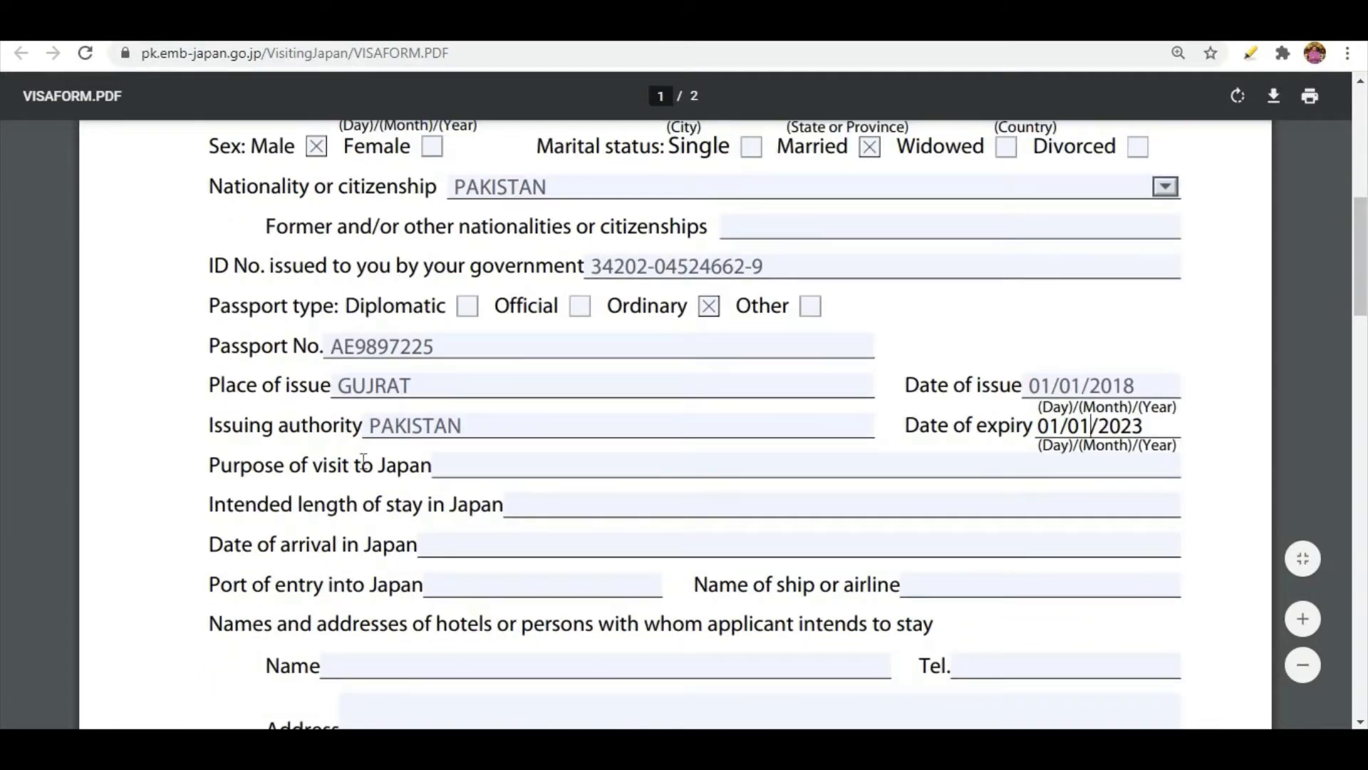
{"action": "left_click", "coordinate": [504, 464]}
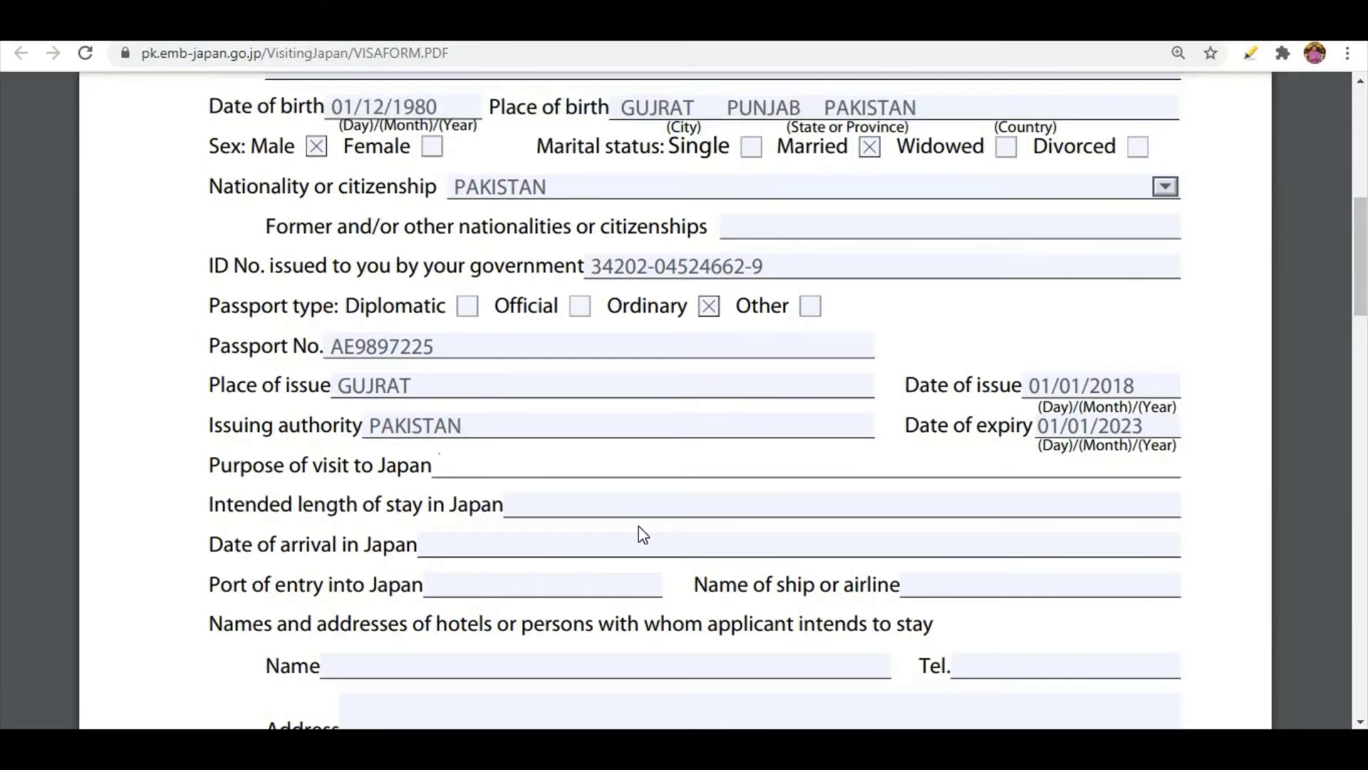
{"action": "type", "text": "FR"}
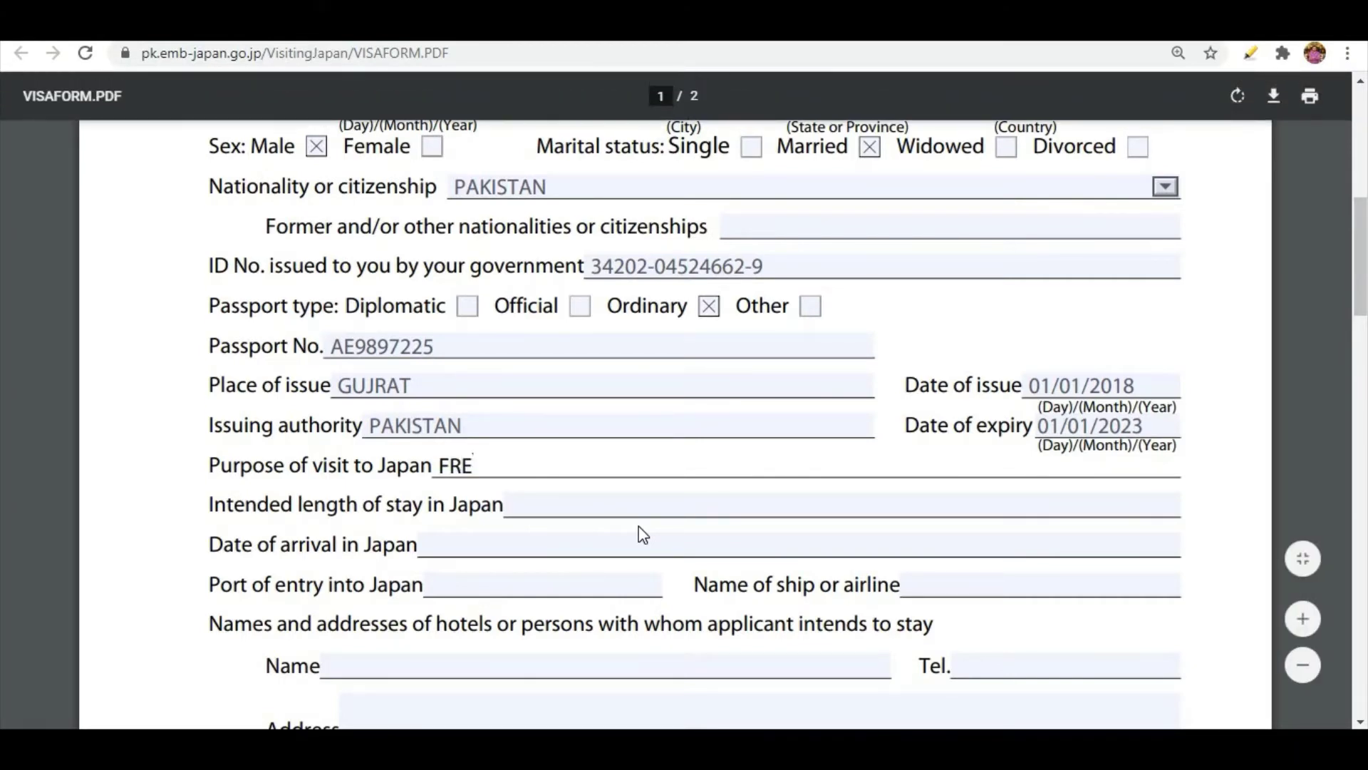
{"action": "type", "text": "IEND AND F"}
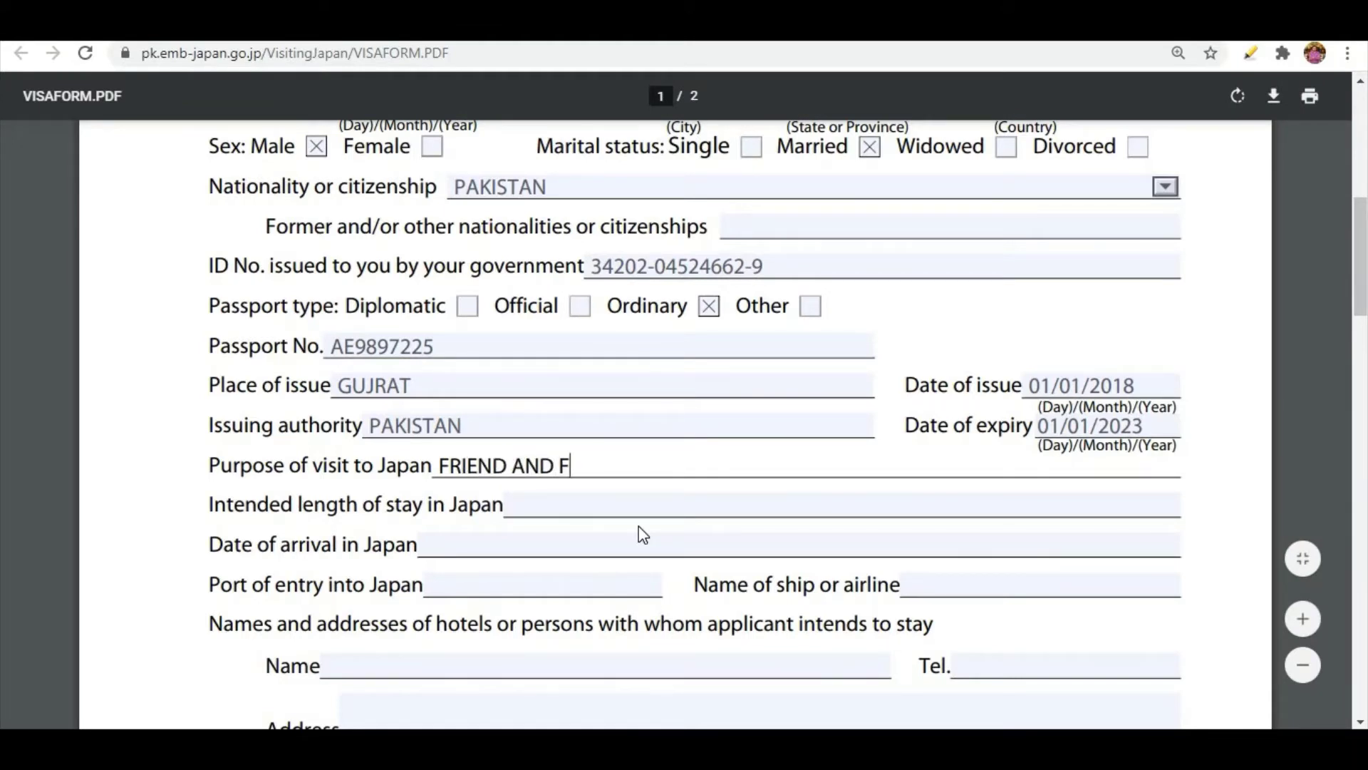
{"action": "type", "text": "AMILY VIST"}
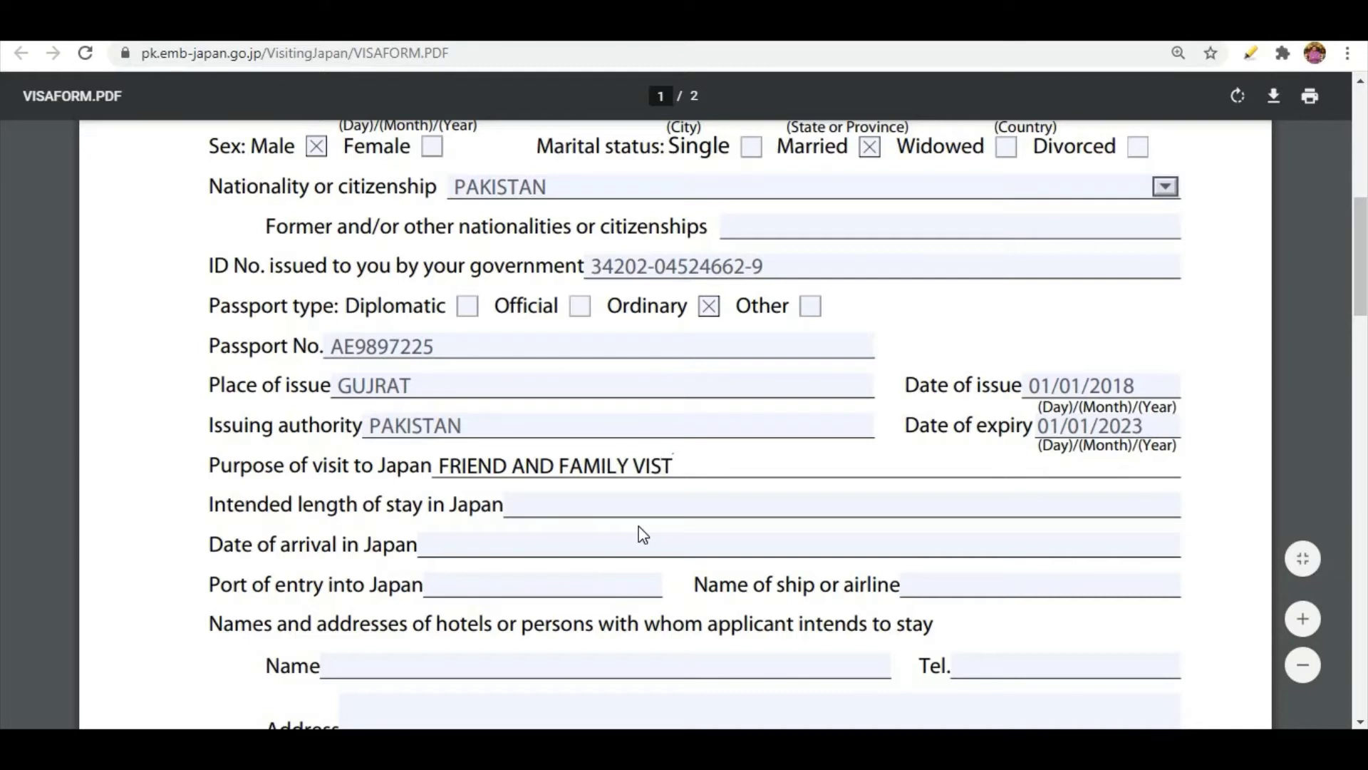
{"action": "key", "text": "BackSpace"}
{"action": "type", "text": "IT"}
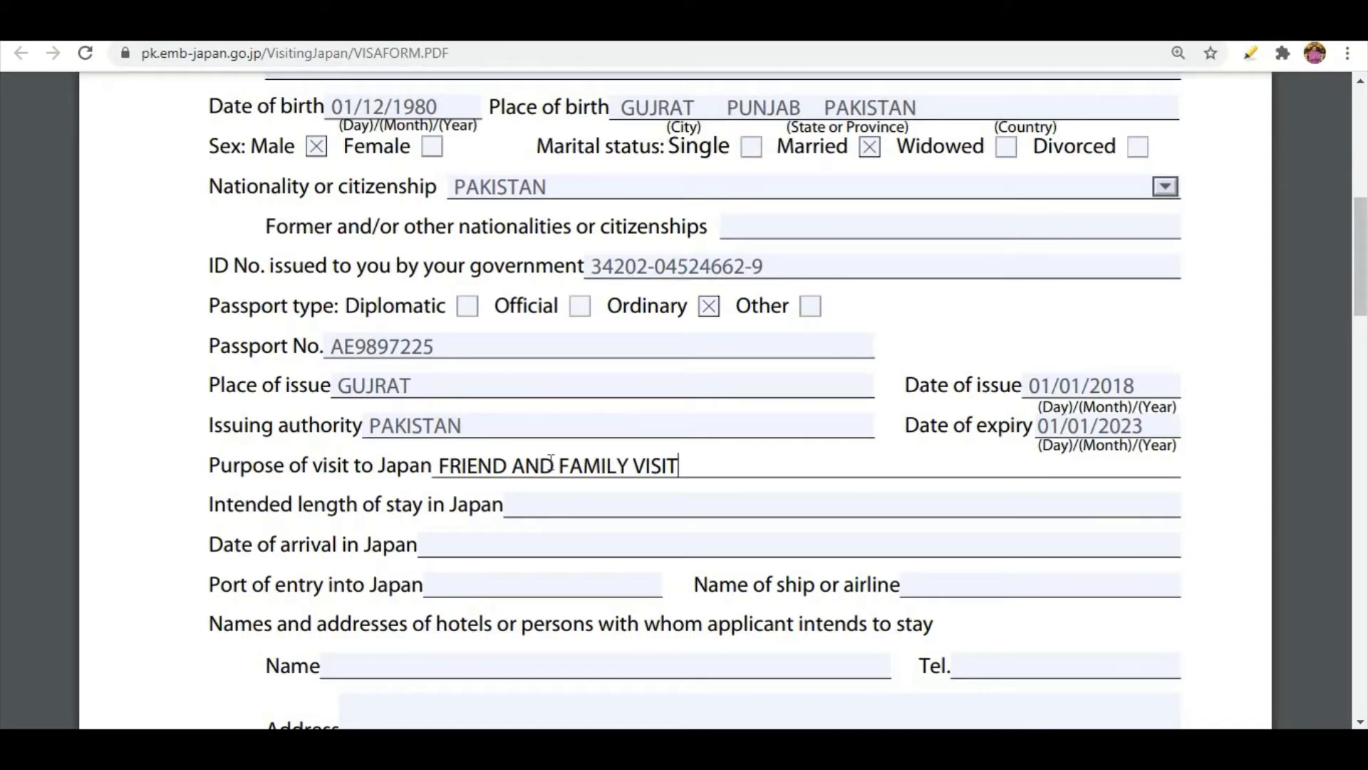
Reword the purpose of the visit to Japan as FRIEND VISIT & TOURISM.
{"action": "left_click", "coordinate": [628, 466]}
{"action": "key", "text": "BackSpace"}
{"action": "key", "text": "BackSpace"}
{"action": "key", "text": "BackSpace"}
{"action": "key", "text": "BackSpace"}
{"action": "key", "text": "BackSpace"}
{"action": "key", "text": "BackSpace"}
{"action": "key", "text": "BackSpace"}
{"action": "key", "text": "BackSpace"}
{"action": "key", "text": "BackSpace"}
{"action": "key", "text": "BackSpace"}
{"action": "key", "text": "BackSpace"}
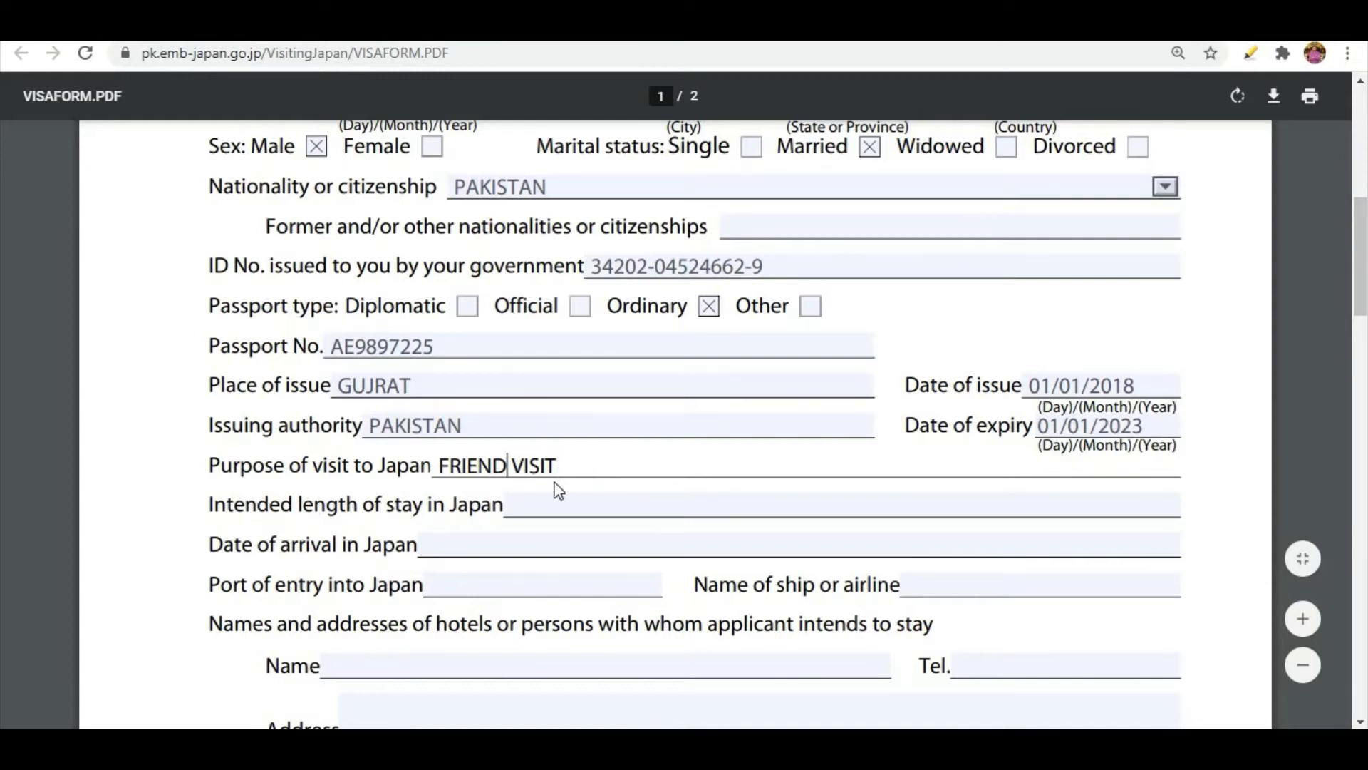
{"action": "left_click", "coordinate": [556, 507]}
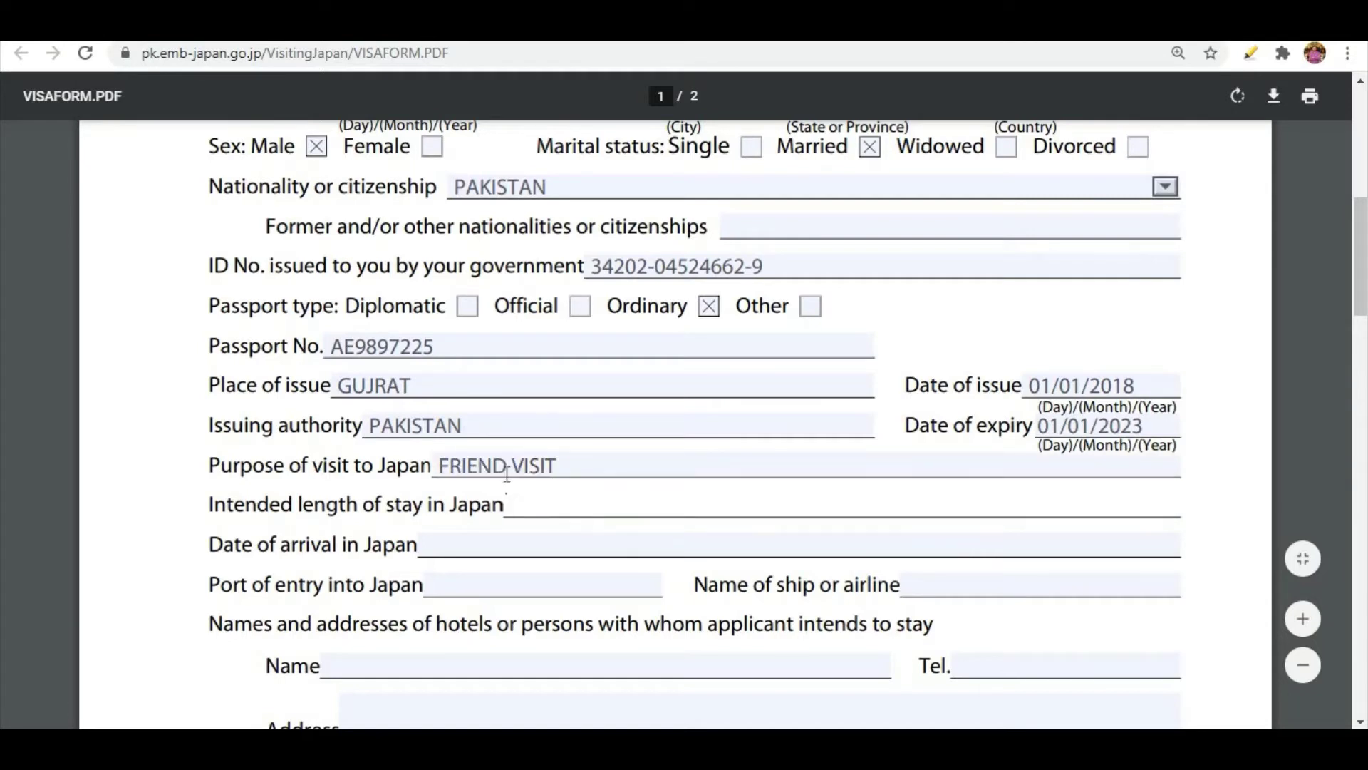
{"action": "left_click", "coordinate": [683, 457]}
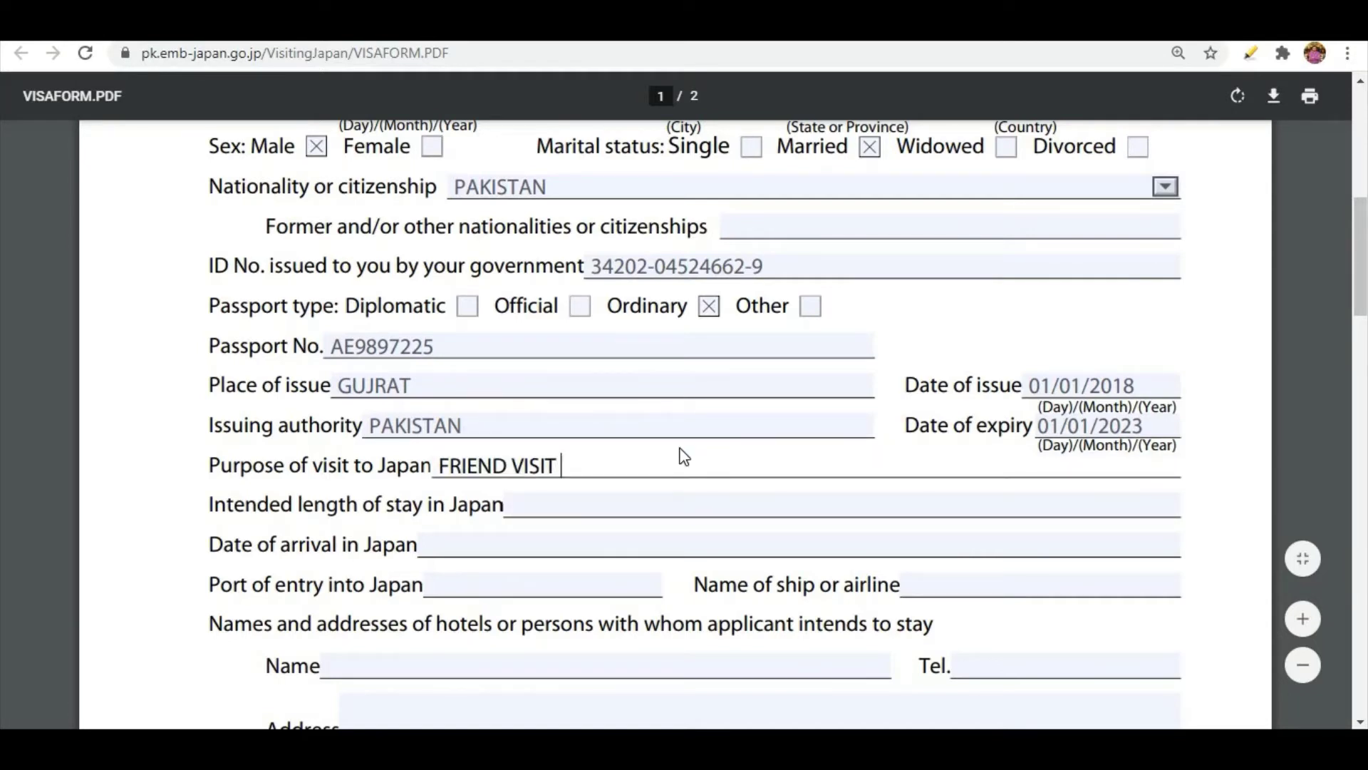
{"action": "type", "text": "& TOURISM"}
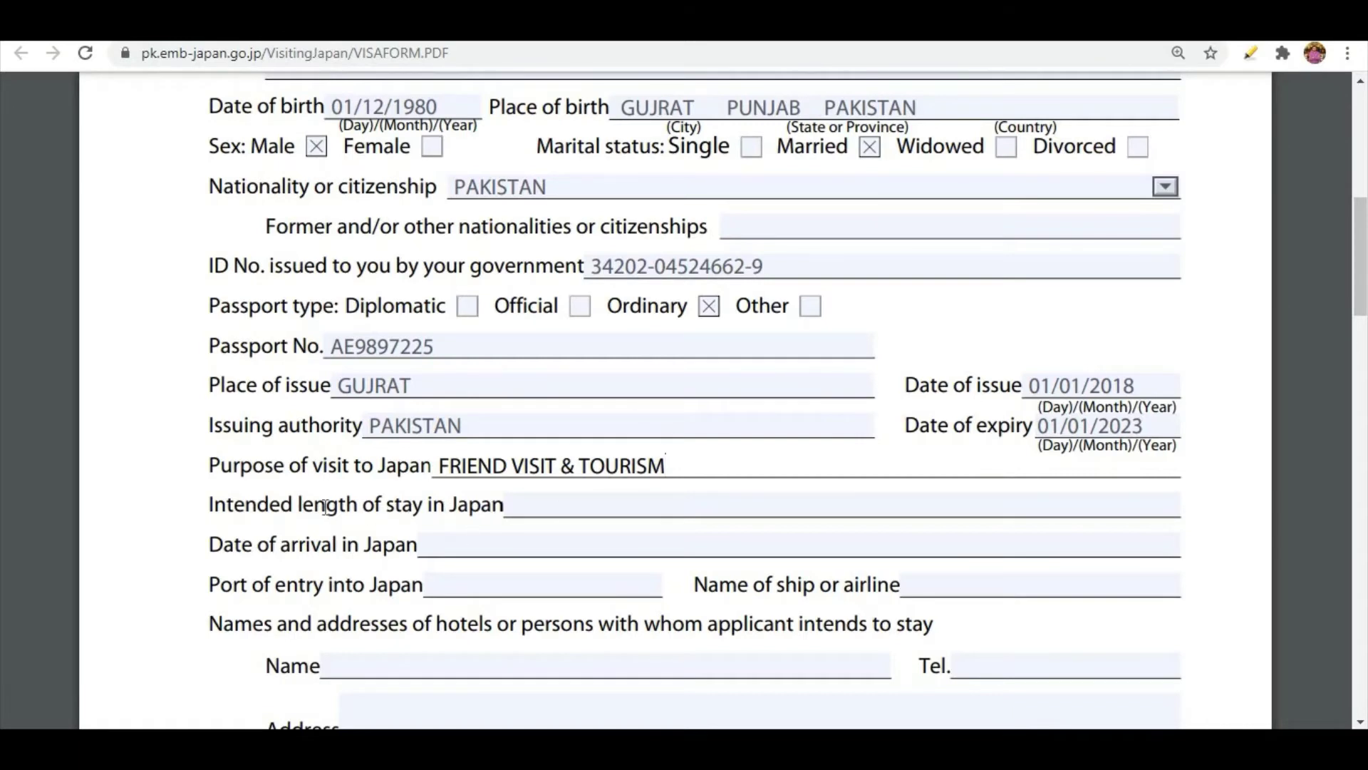
Enter 15 as the intended length of stay in Japan and 01/03/2021 as the date of arrival.
{"action": "left_click", "coordinate": [685, 505]}
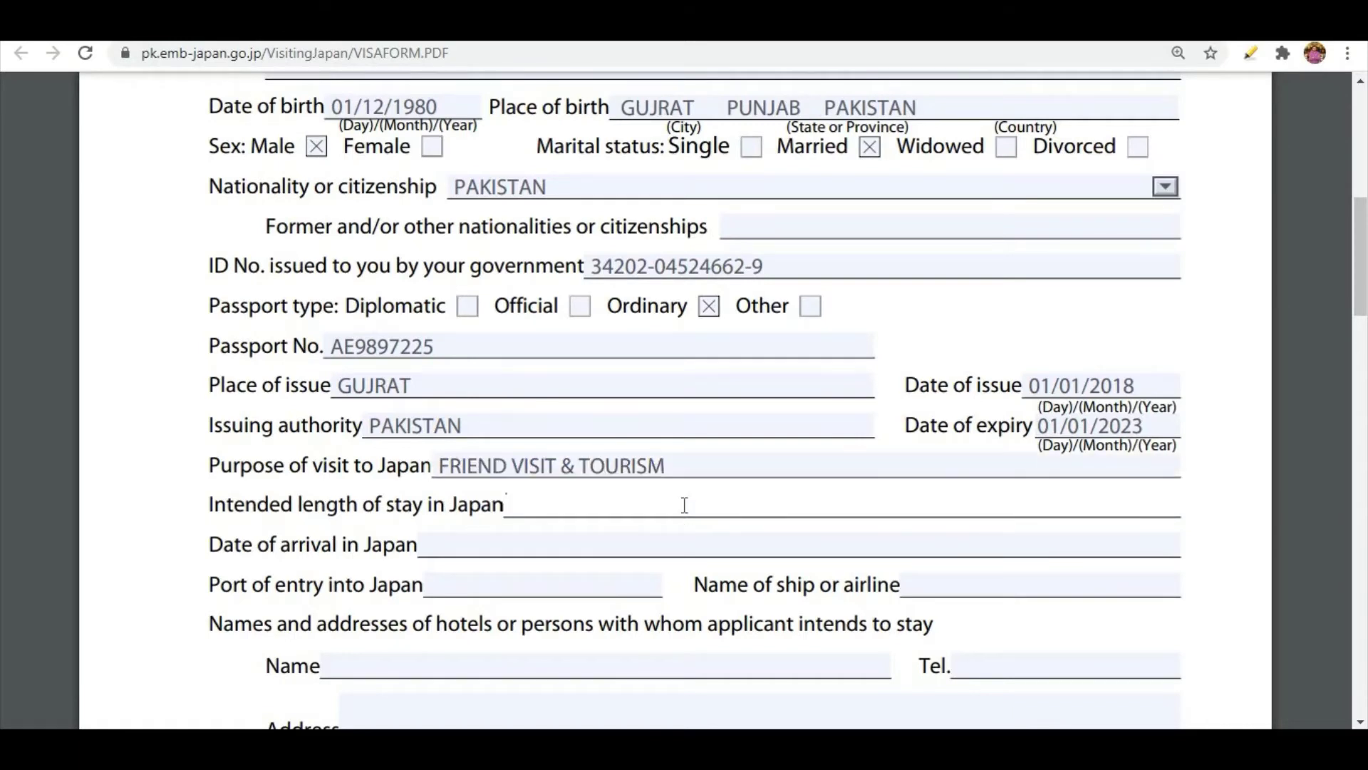
{"action": "type", "text": "15"}
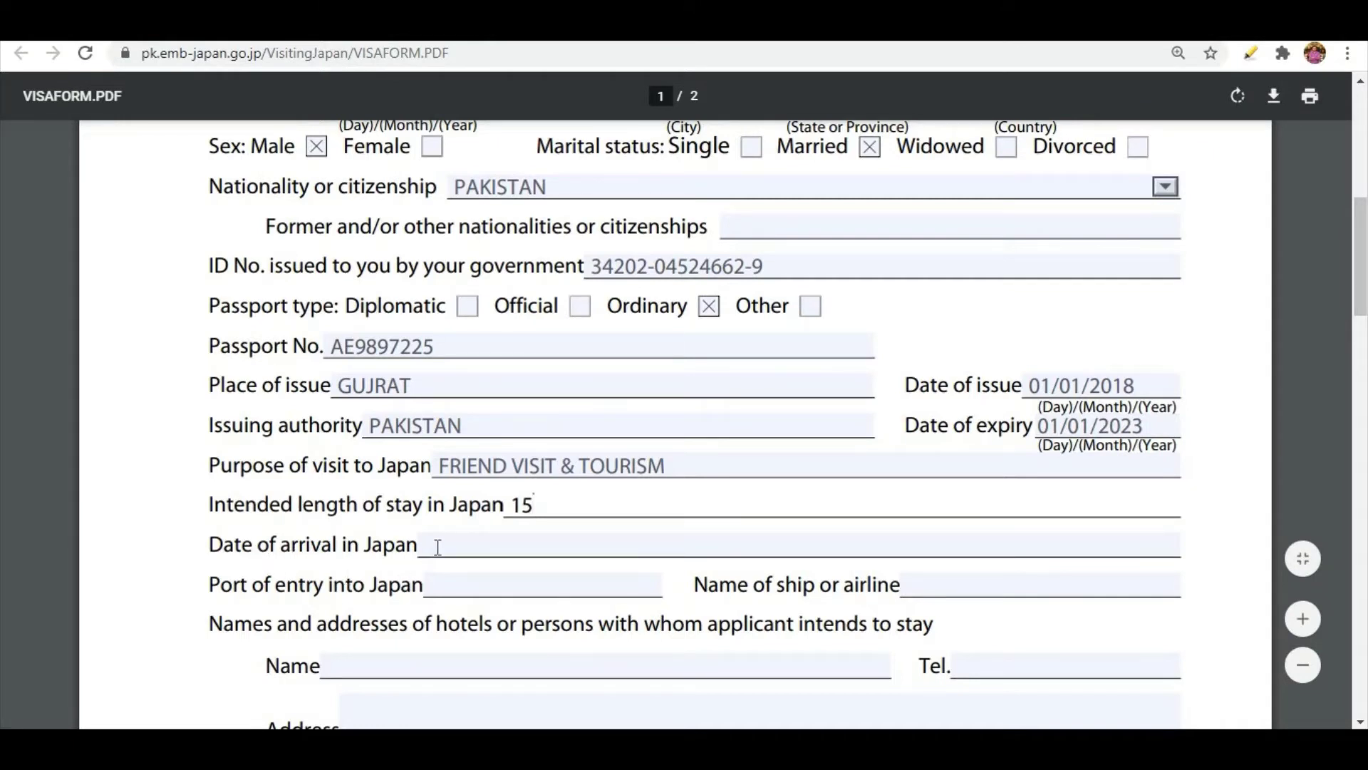
{"action": "left_click", "coordinate": [563, 541]}
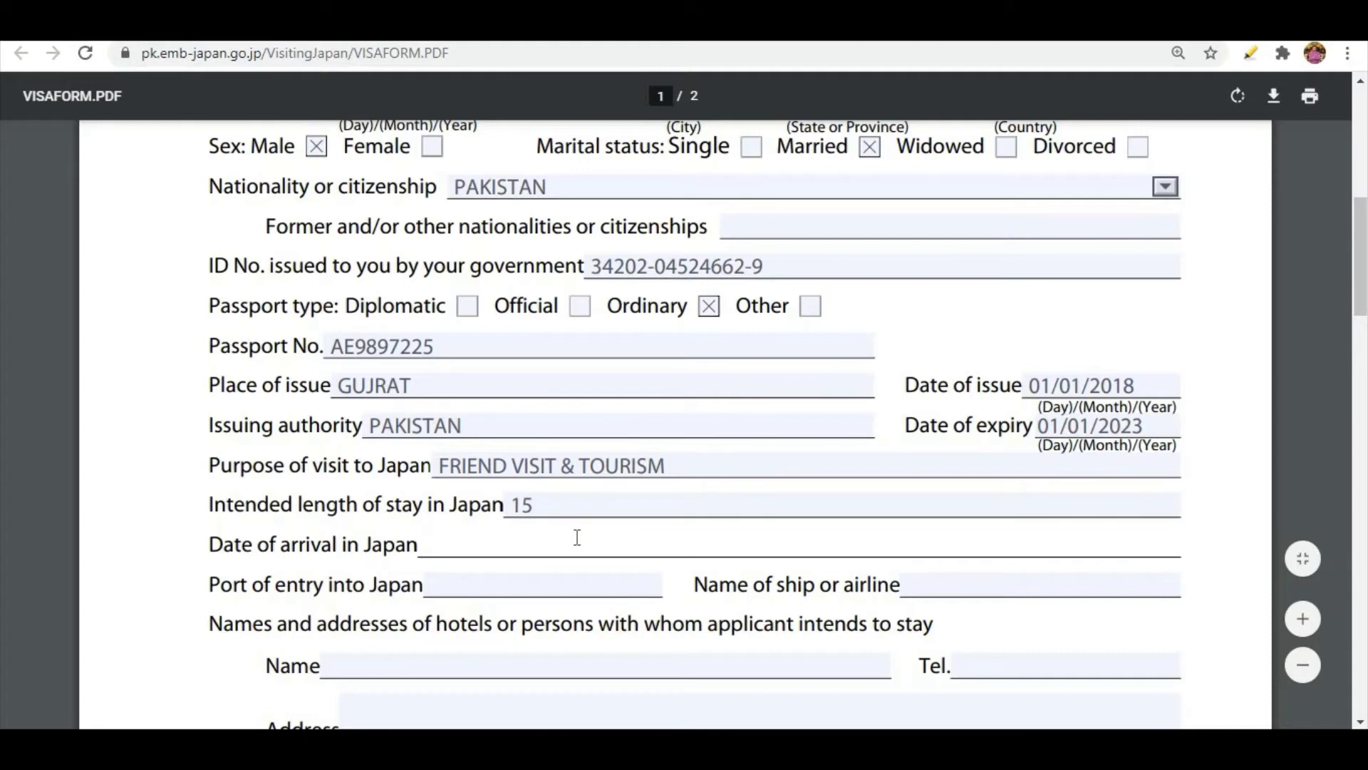
{"action": "type", "text": "01-0"}
{"action": "key", "text": "BackSpace"}
{"action": "type", "text": "03/2021"}
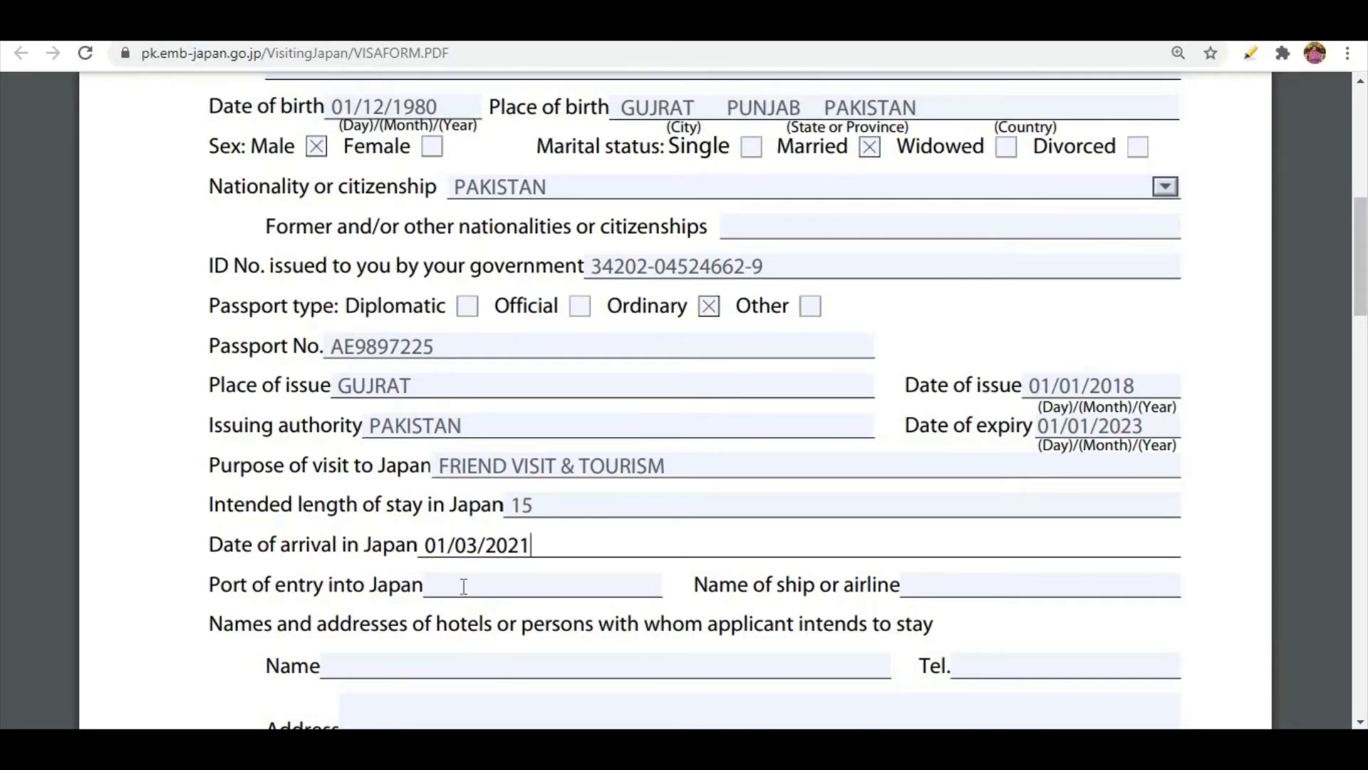
Enter TOKOYA as the port of entry into Japan.
{"action": "left_click", "coordinate": [549, 584]}
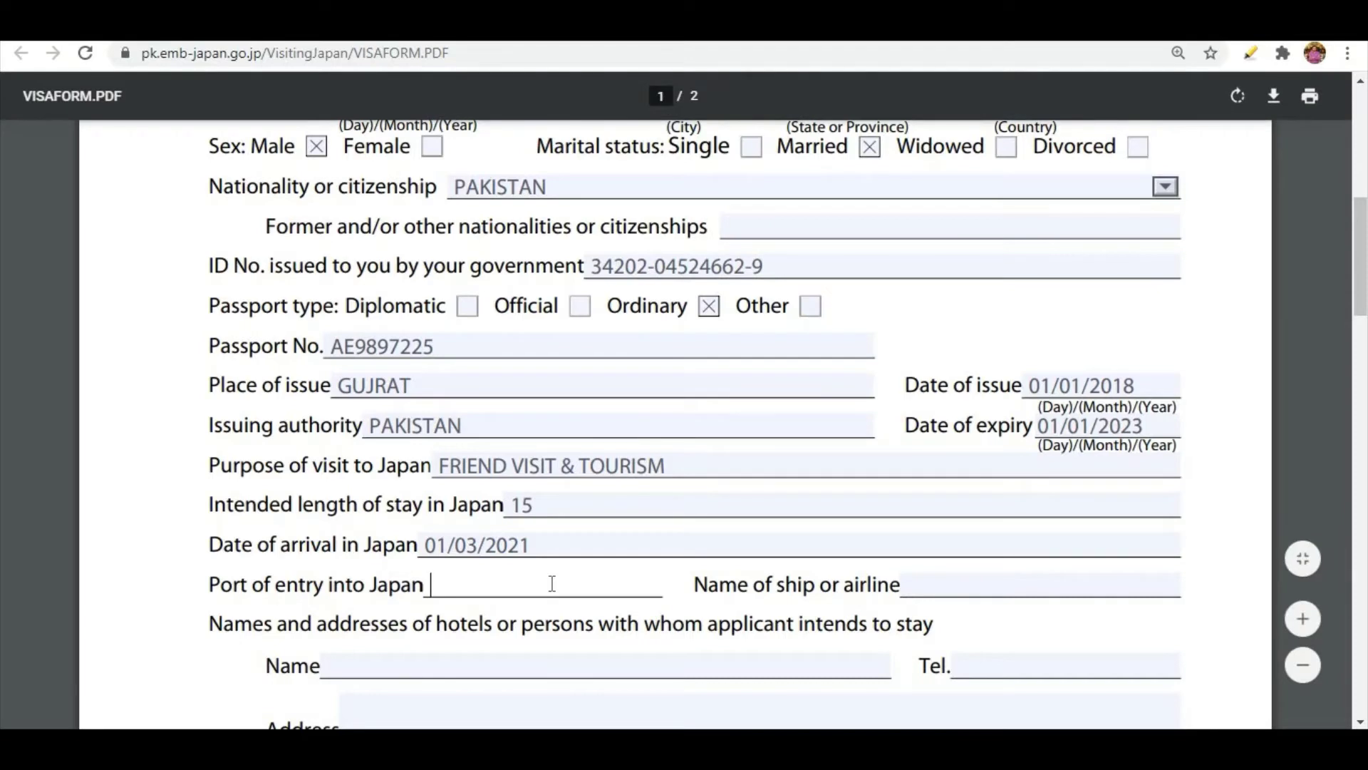
{"action": "type", "text": "T"}
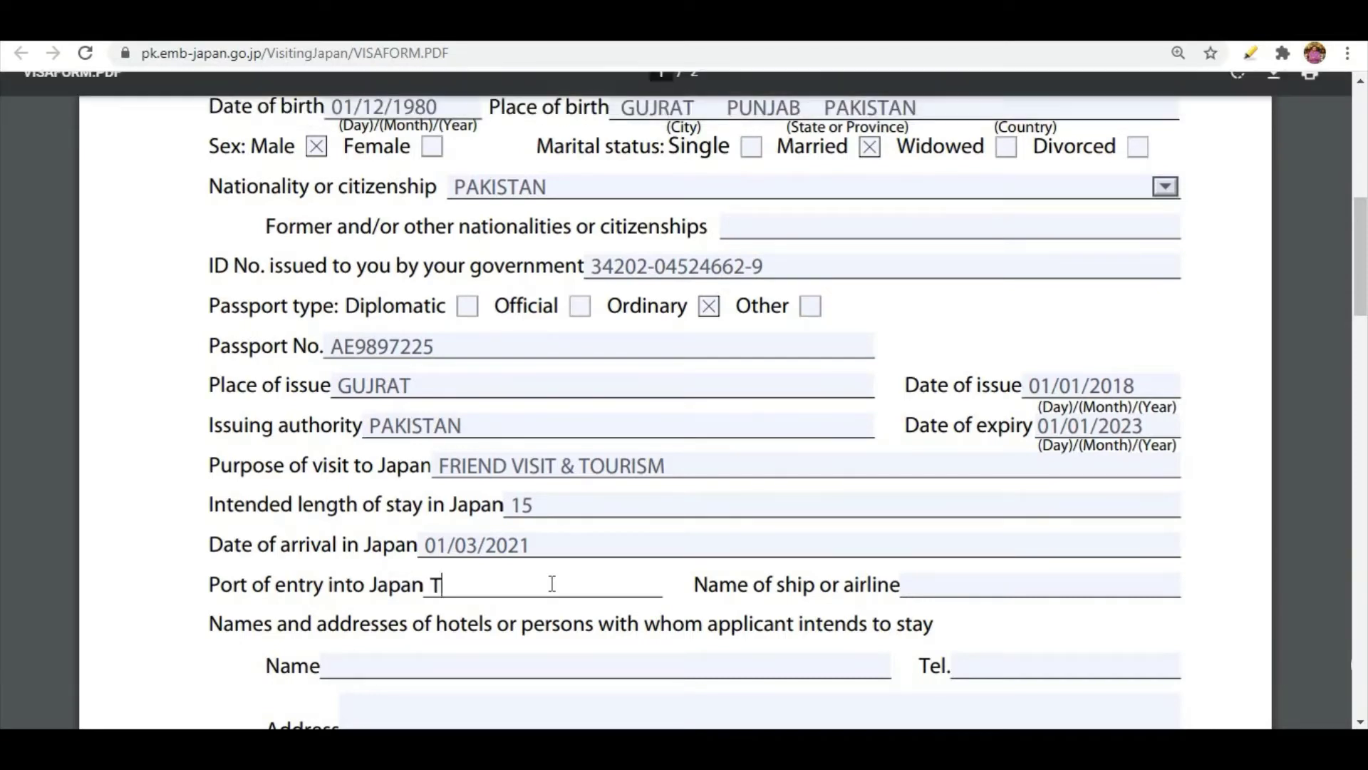
{"action": "type", "text": "OLO"}
{"action": "key", "text": "BackSpace"}
{"action": "key", "text": "BackSpace"}
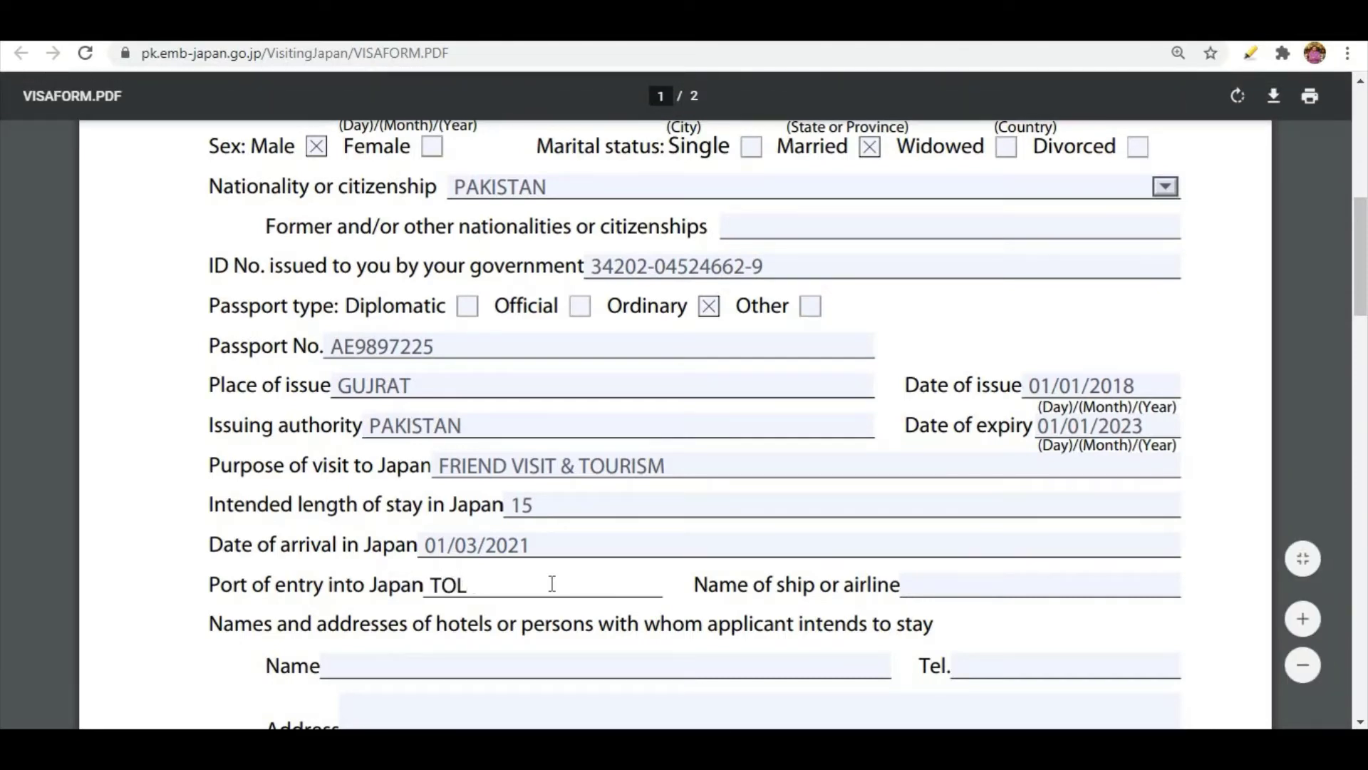
{"action": "type", "text": "KOYA"}
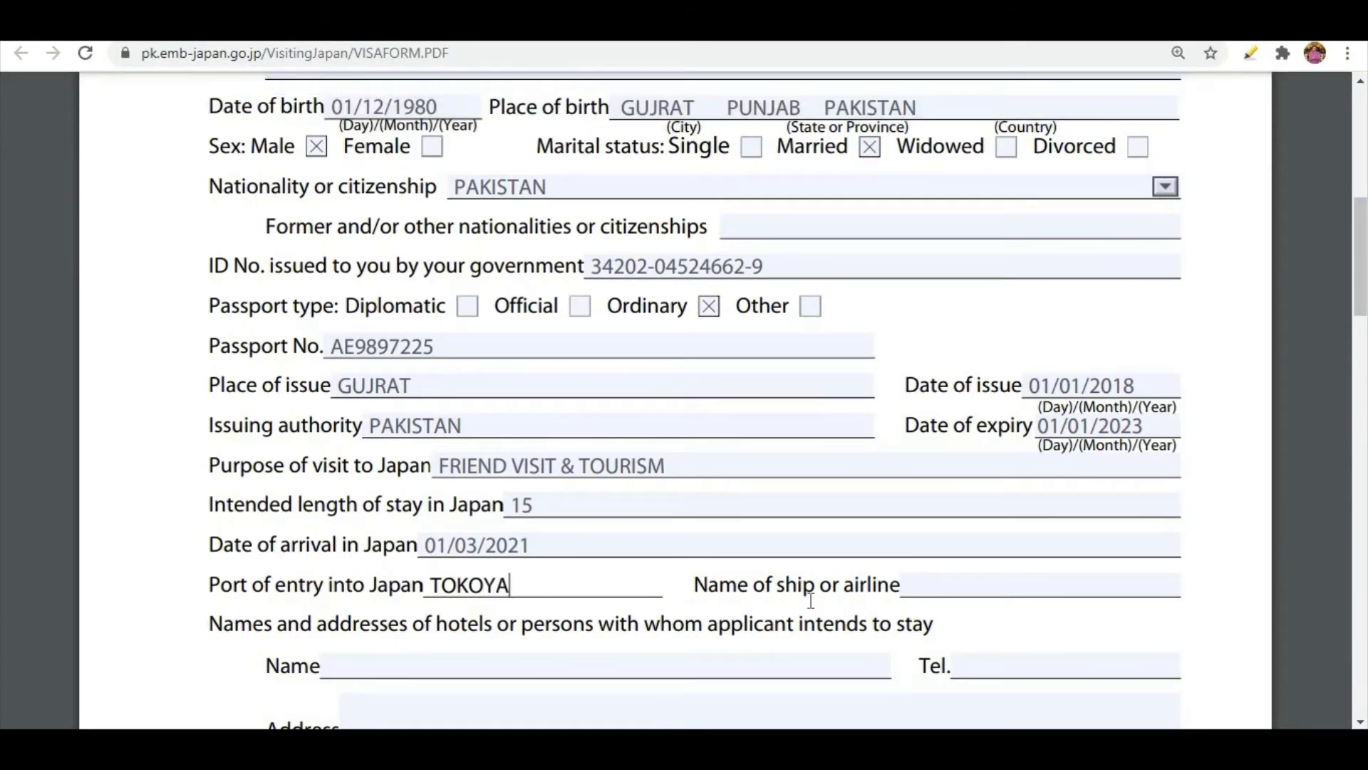
Enter QATAR AIRWAYS as the name of the ship or airline.
{"action": "left_click", "coordinate": [1027, 574]}
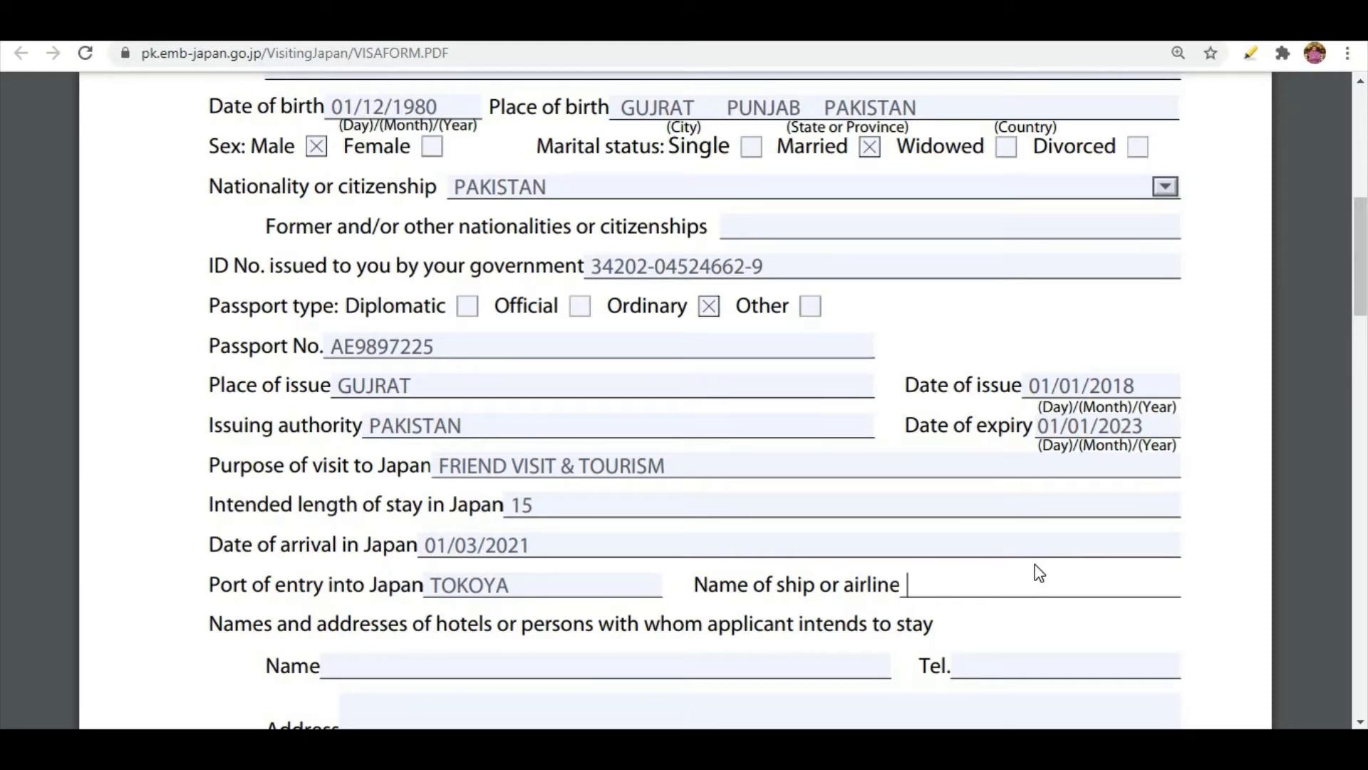
{"action": "type", "text": "QAR"}
{"action": "key", "text": "BackSpace"}
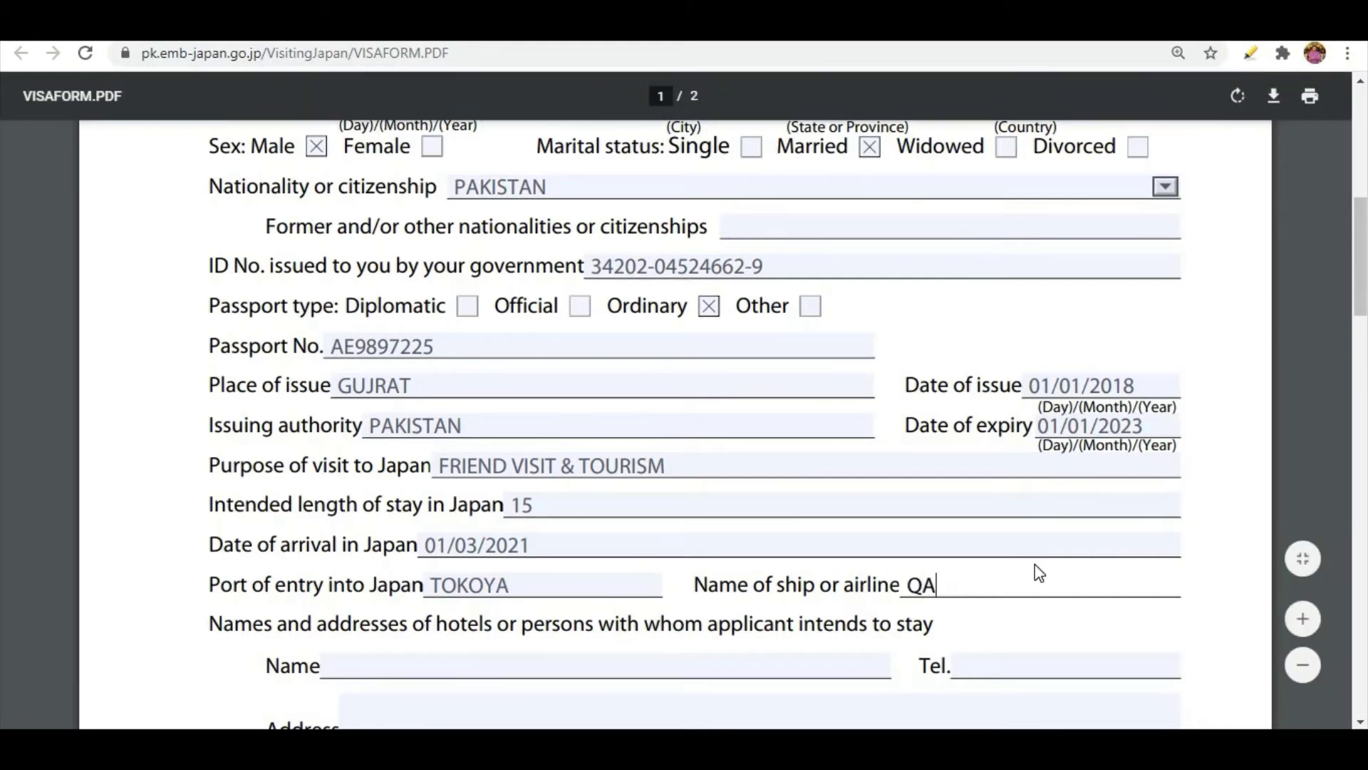
{"action": "type", "text": "TAR AIRWAYS"}
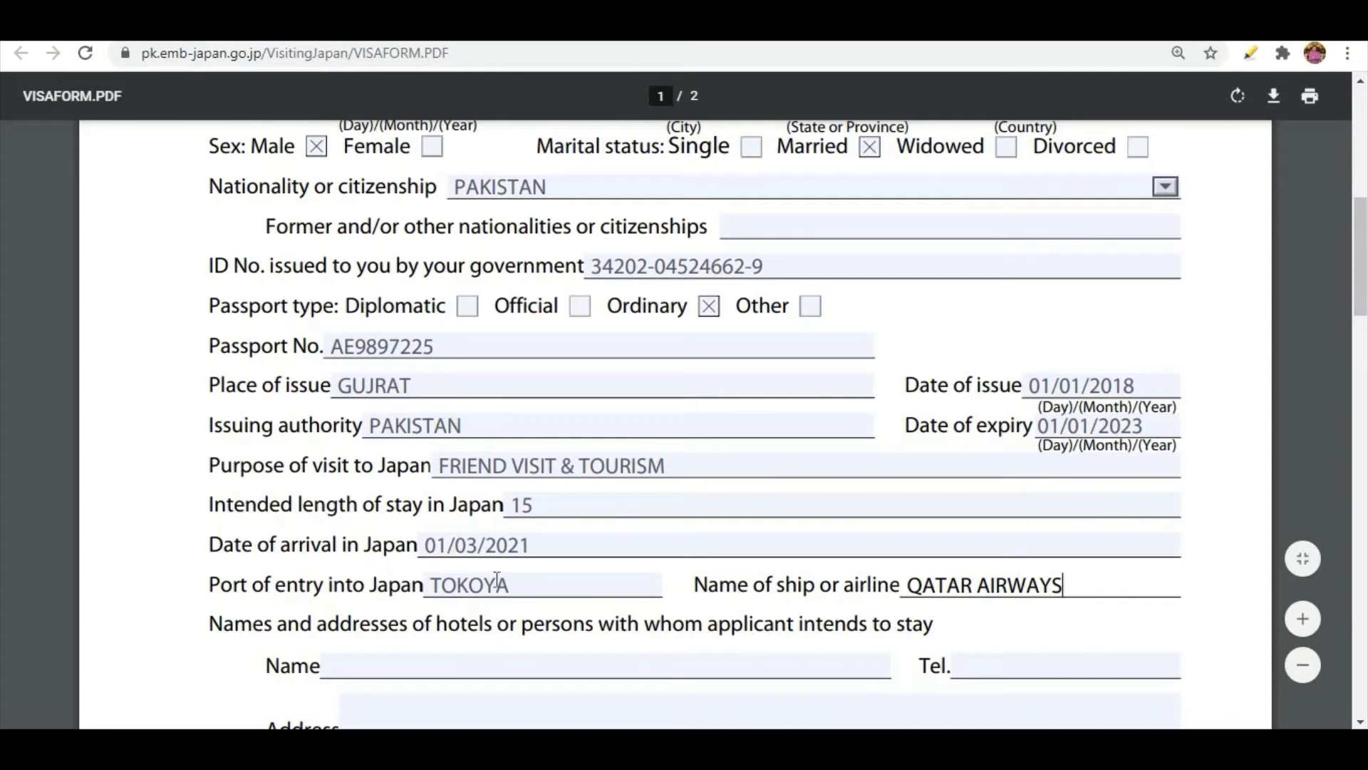
Enter the full name of the person with whom the applicant intends to stay in Japan.
{"action": "scroll", "coordinate": [497, 581], "scroll_direction": "down", "scroll_amount": 3}
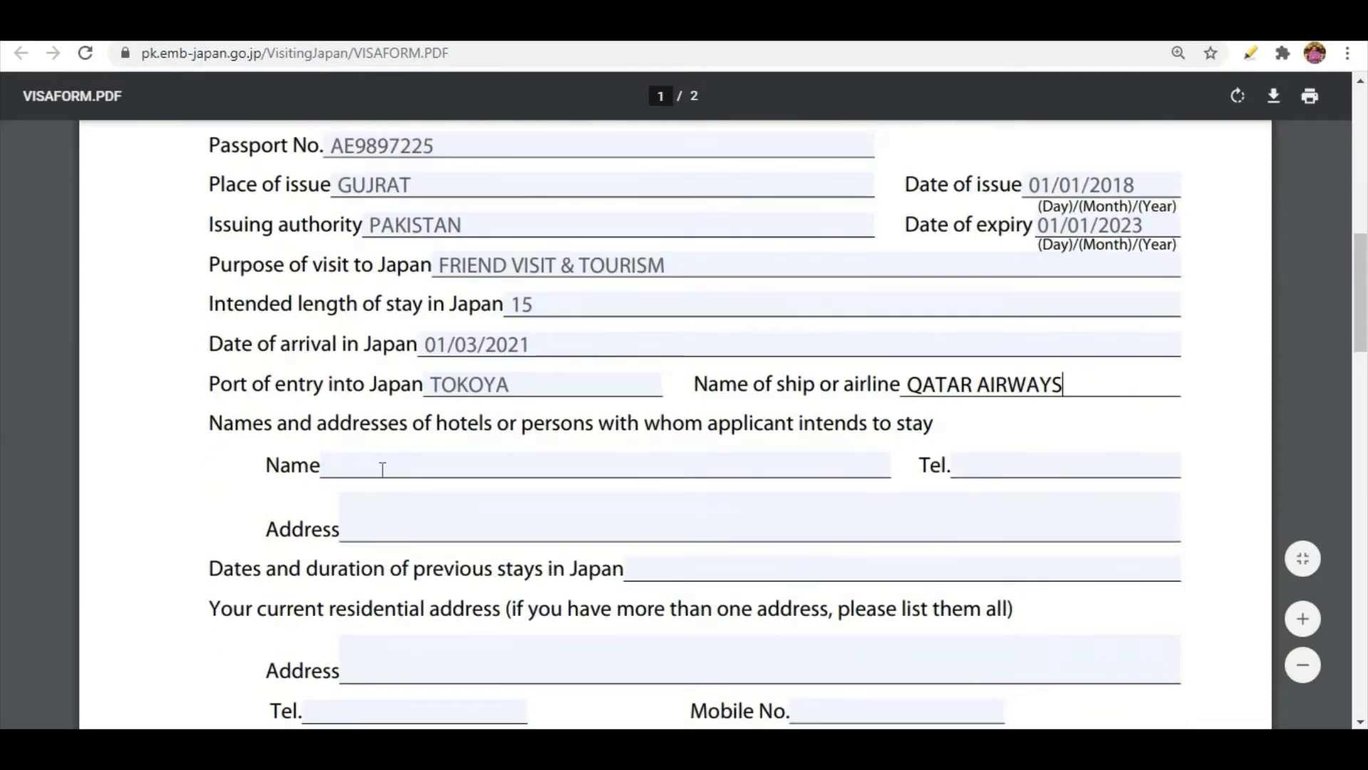
{"action": "left_click", "coordinate": [383, 469]}
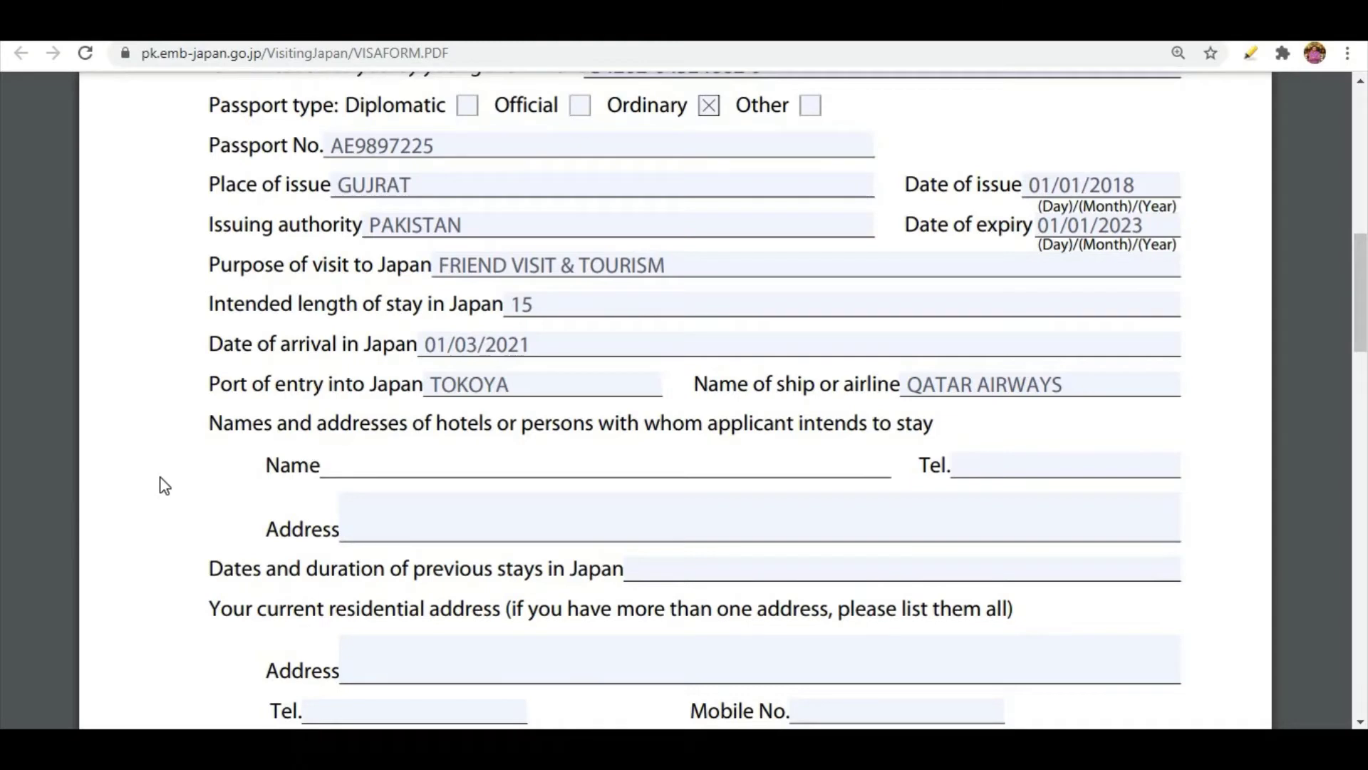
{"action": "type", "text": "H"}
{"action": "key", "text": "BackSpace"}
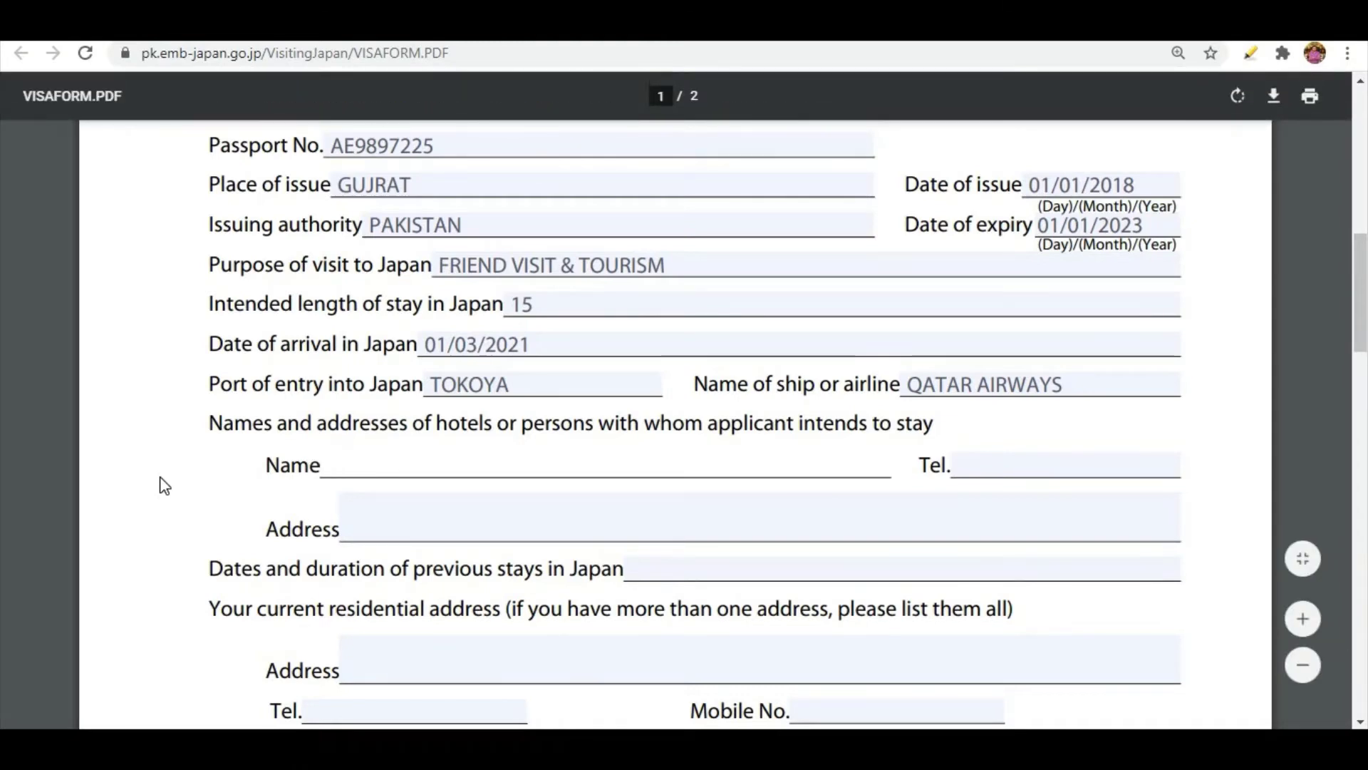
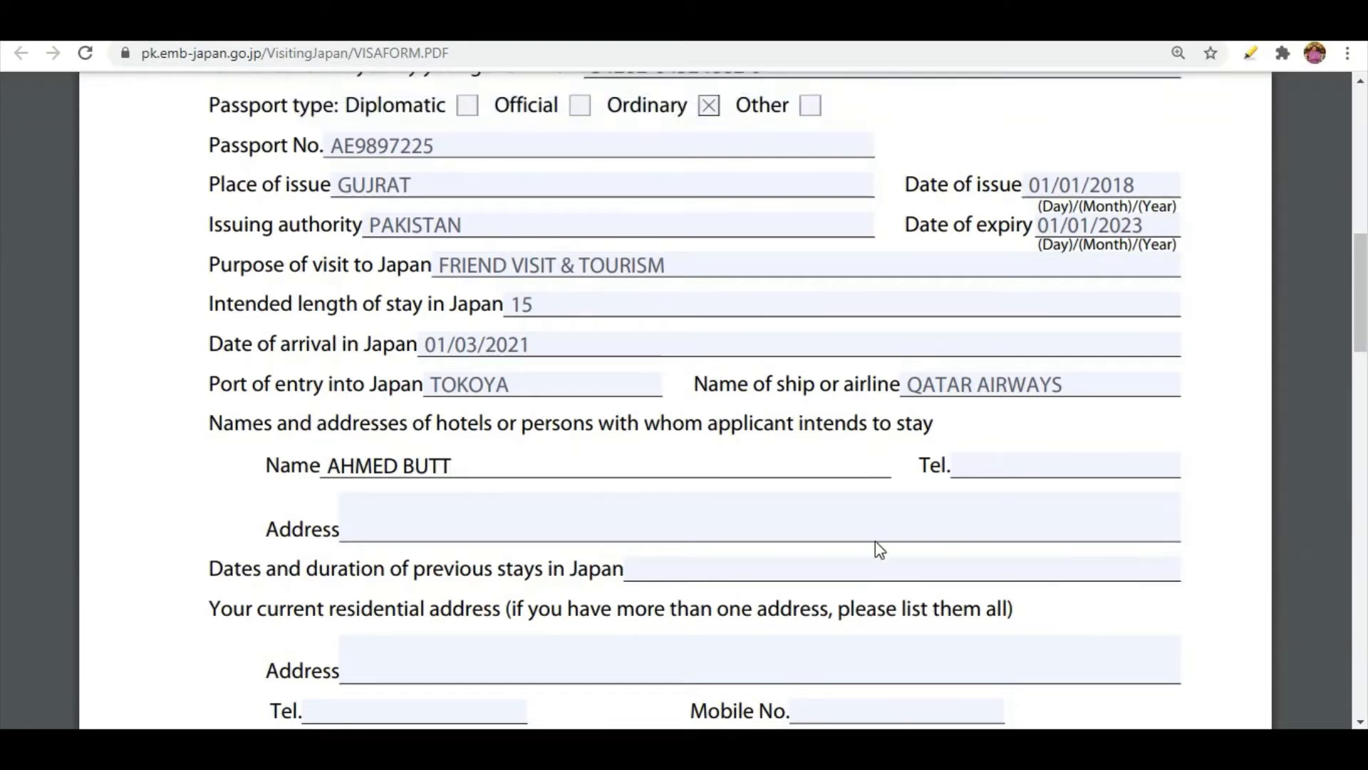
Enter the telephone number of the person with whom the applicant intends to stay in Japan.
{"action": "left_click", "coordinate": [980, 467]}
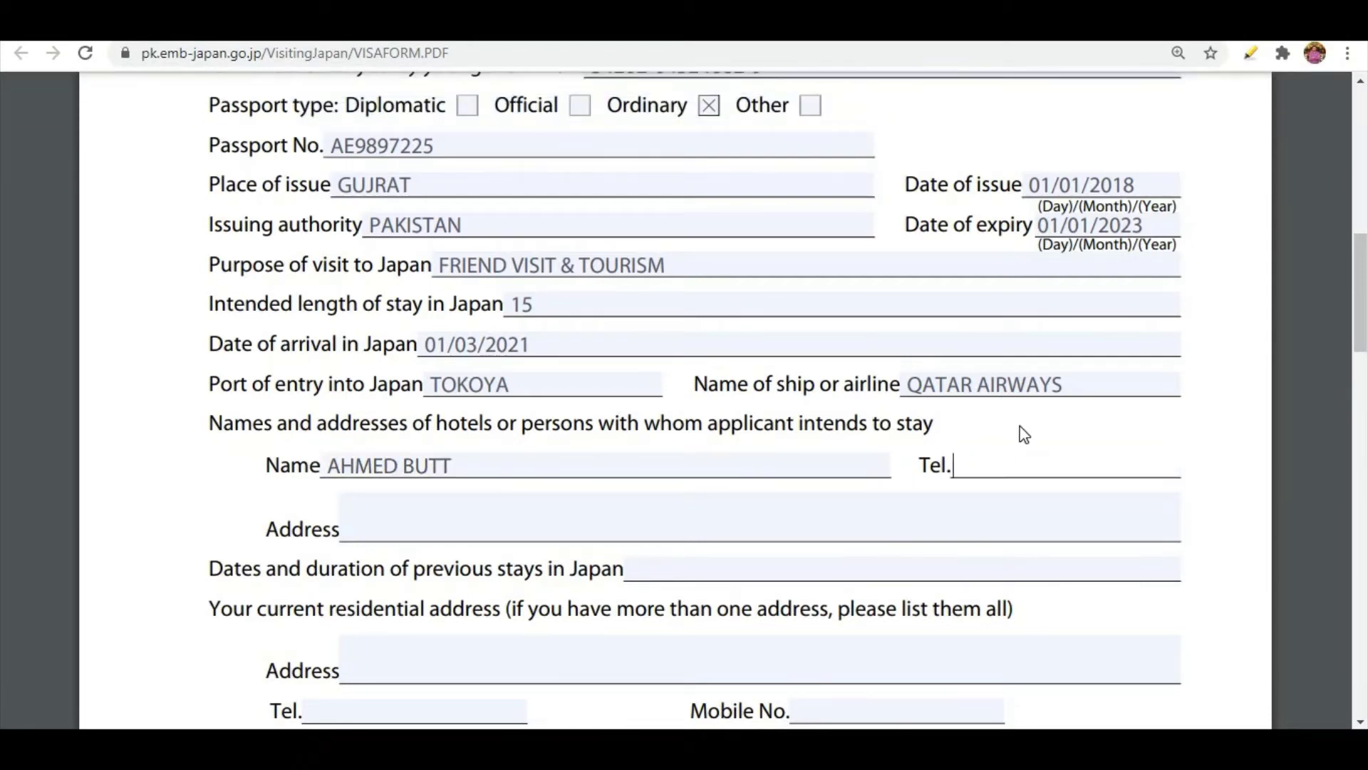
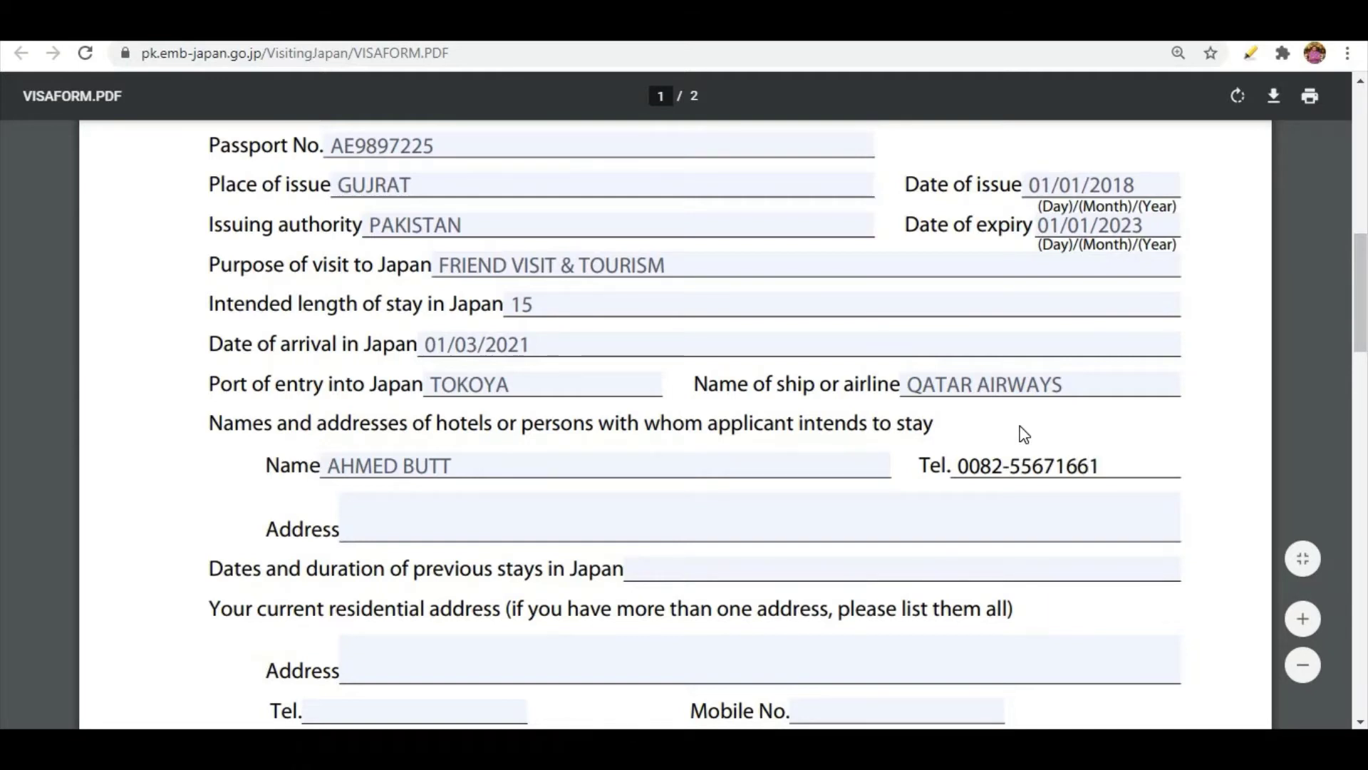
Enter the host's address in Japan under the names and addresses of hotels or persons section.
{"action": "left_click", "coordinate": [536, 533]}
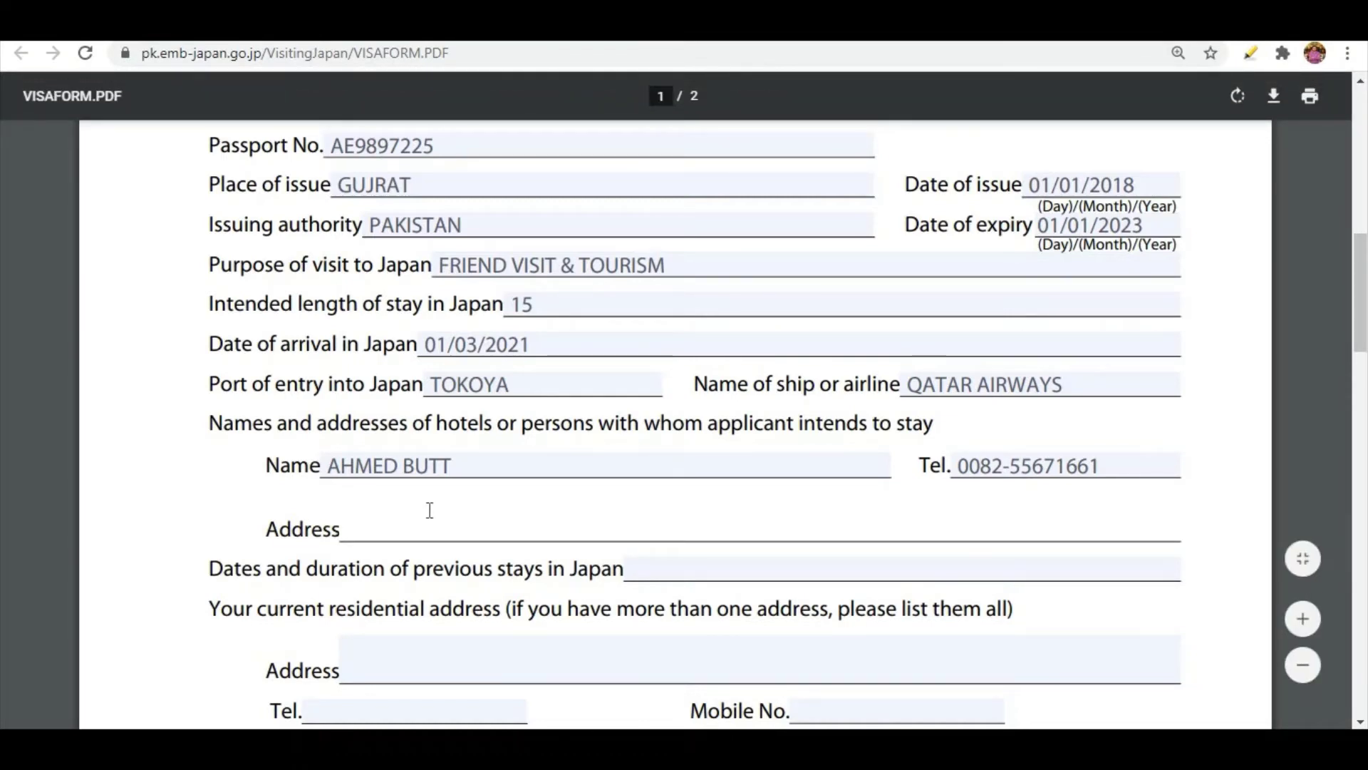
{"action": "type", "text": "TOK"}
{"action": "type", "text": "YU"}
{"action": "key", "text": "BackSpace"}
{"action": "key", "text": "BackSpace"}
{"action": "type", "text": "OYA"}
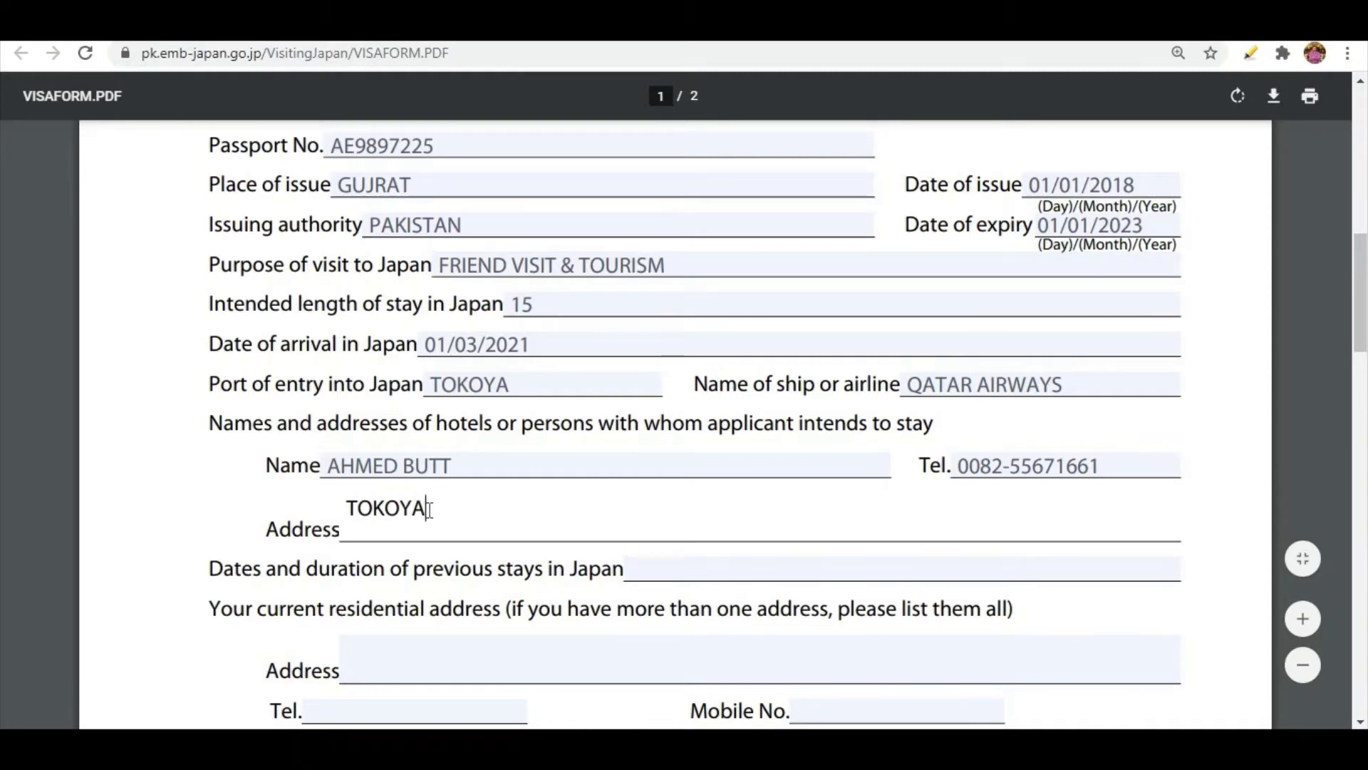
{"action": "key", "text": "BackSpace"}
{"action": "type", "text": "O JAPAN"}
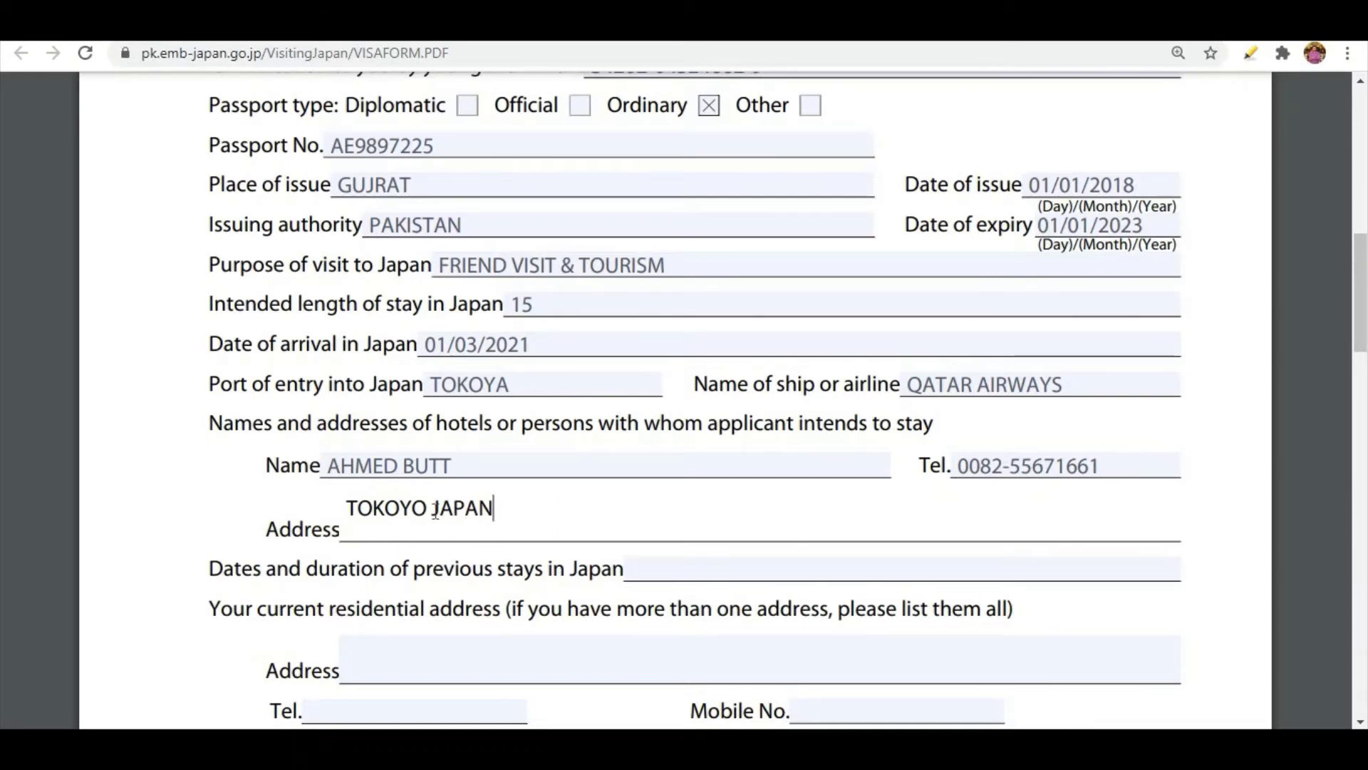
{"action": "scroll", "coordinate": [435, 511], "scroll_direction": "down", "scroll_amount": 3}
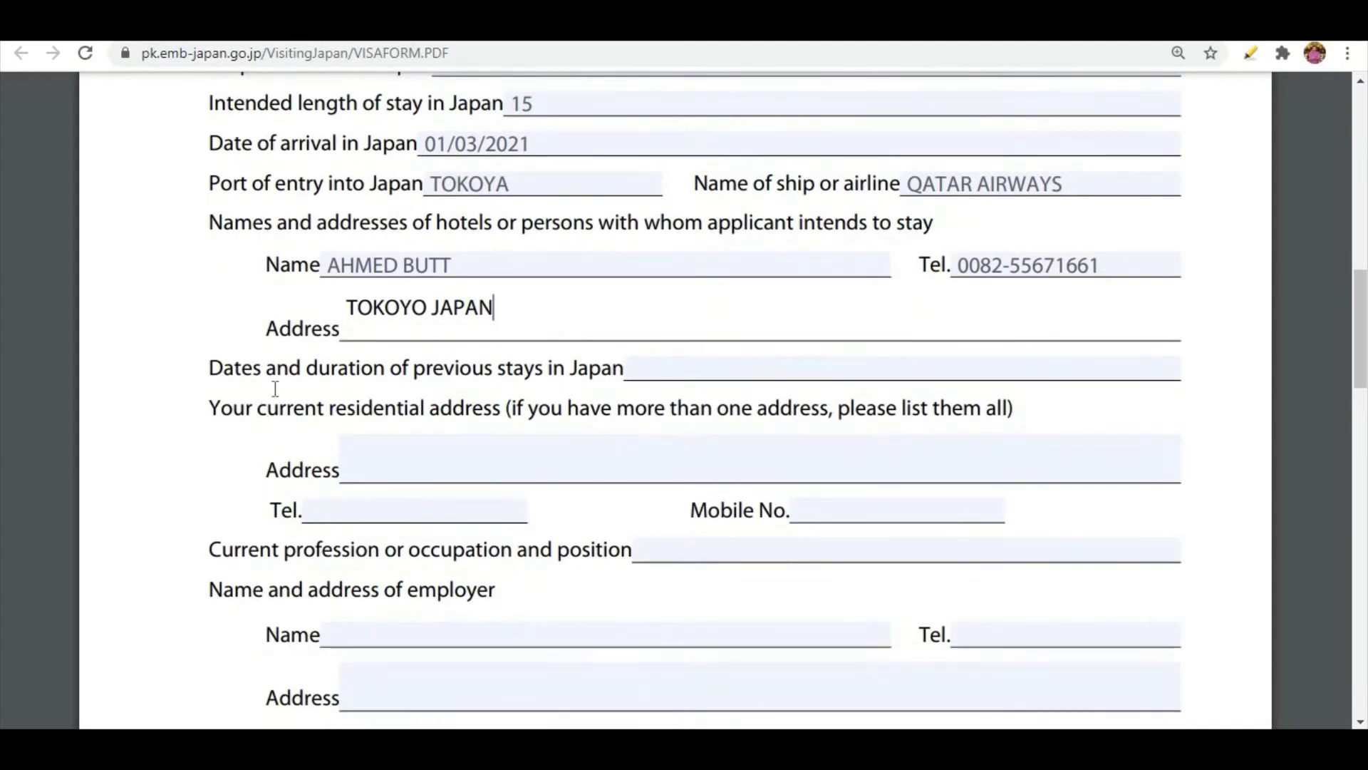
{"action": "left_click", "coordinate": [671, 368]}
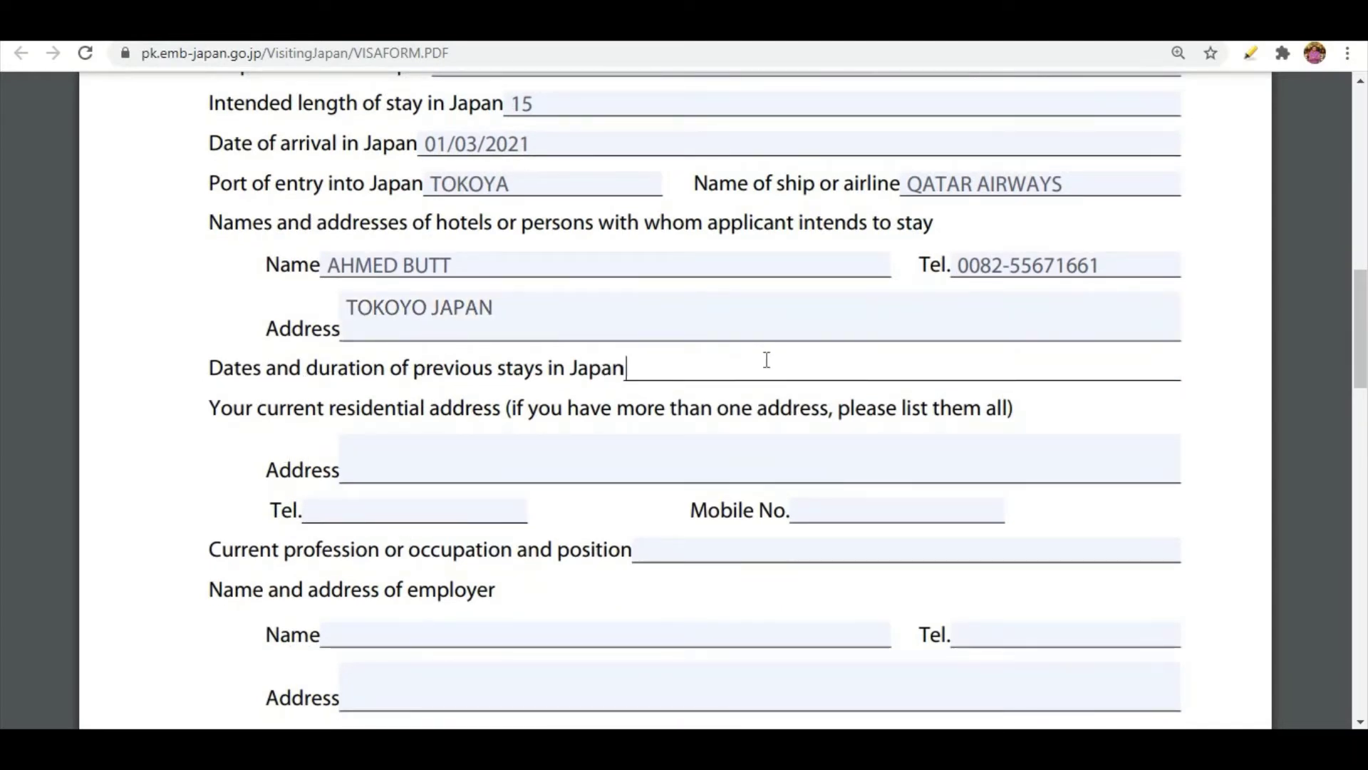
{"action": "type", "text": "NO"}
{"action": "key", "text": "BackSpace"}
{"action": "key", "text": "BackSpace"}
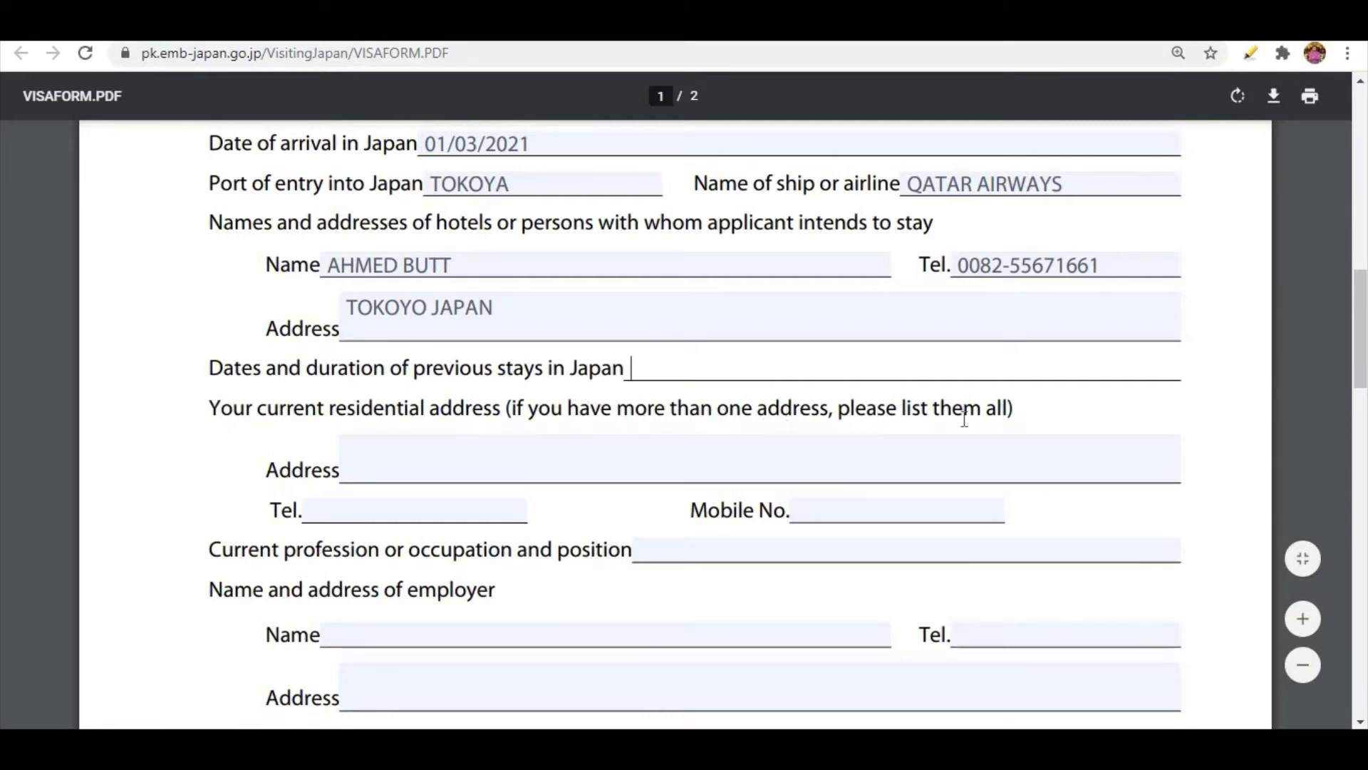
Enter the applicant's current residential address and telephone number.
{"action": "left_click", "coordinate": [392, 463]}
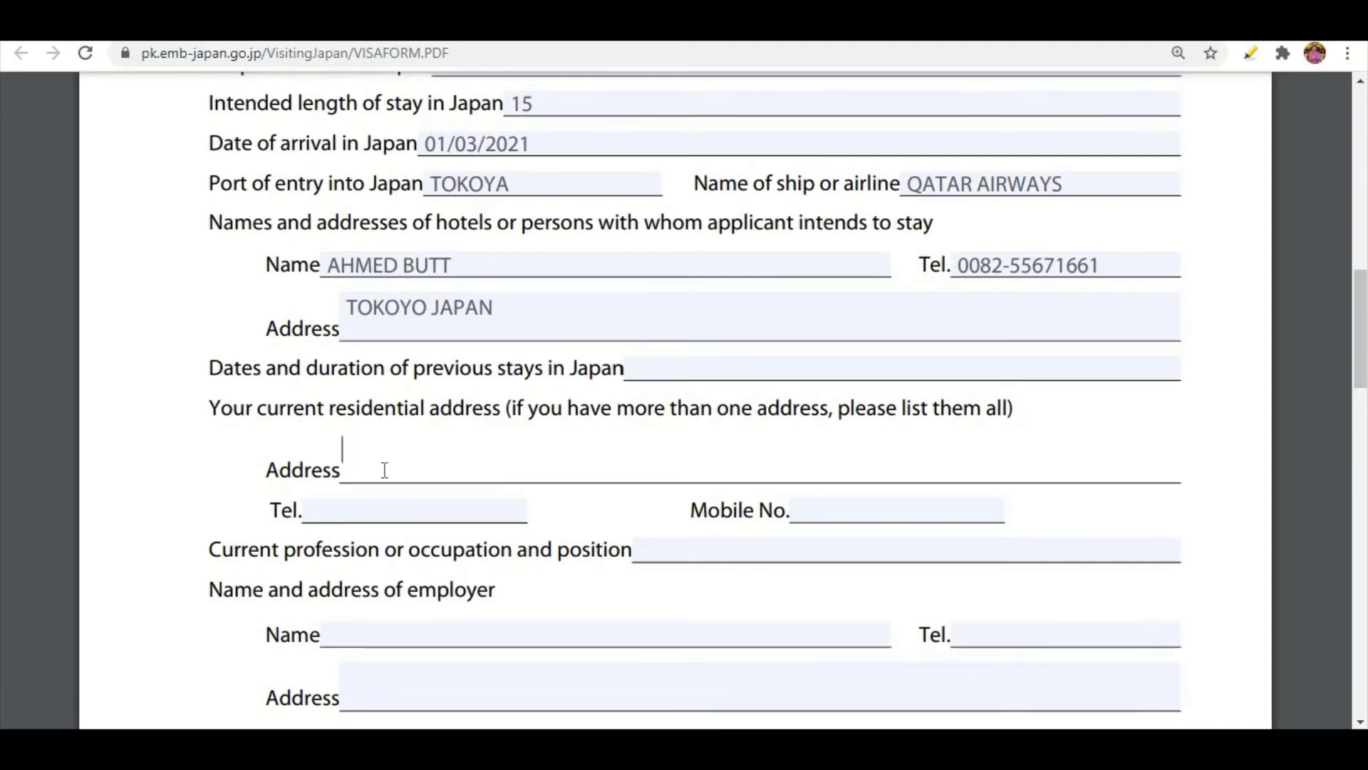
{"action": "type", "text": "DHA L"}
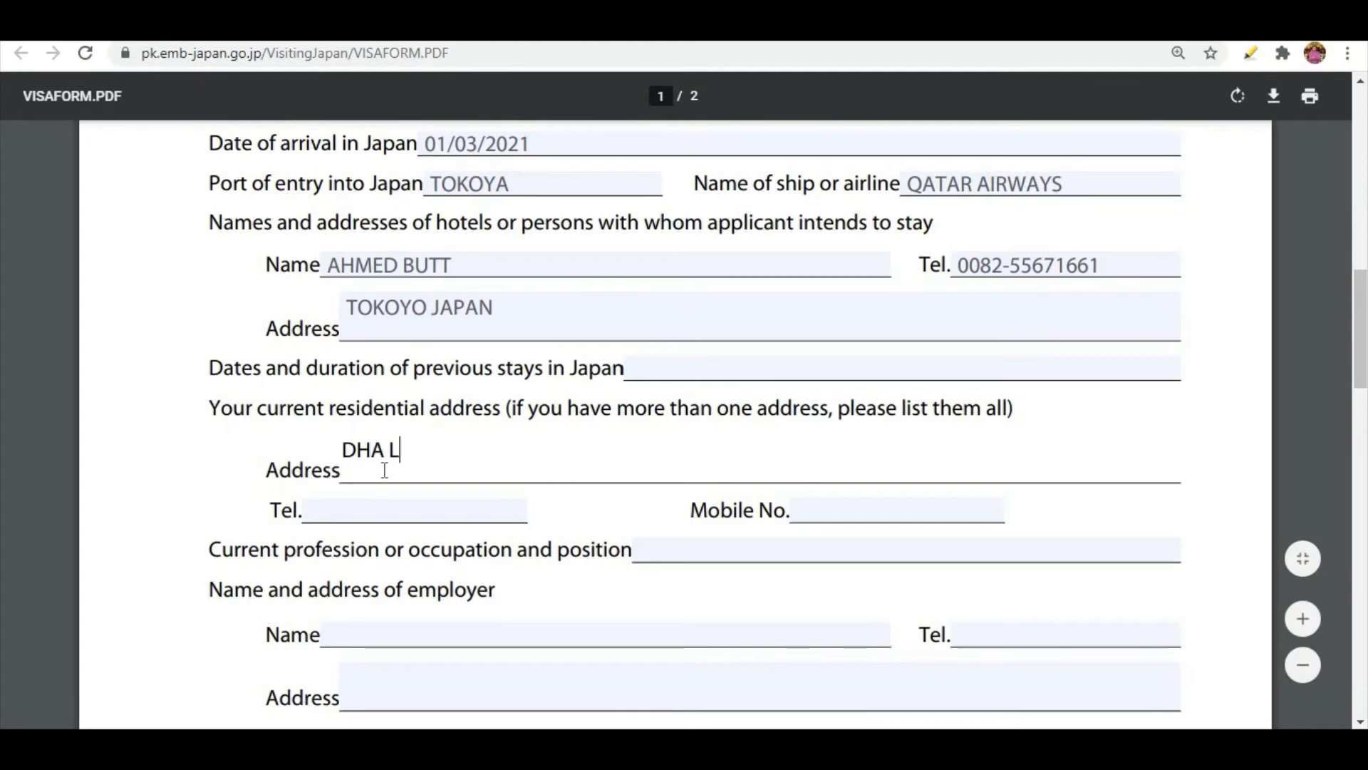
{"action": "type", "text": "AHORE"}
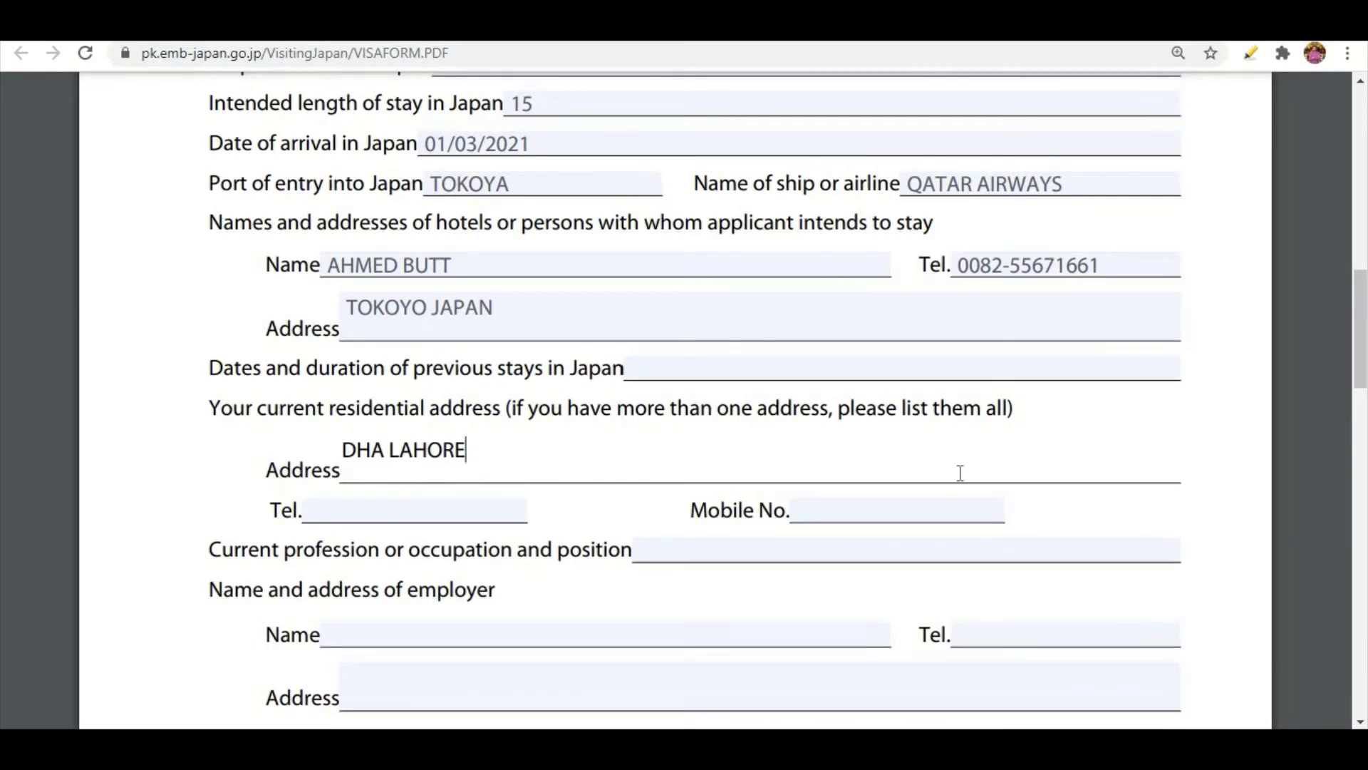
{"action": "left_click", "coordinate": [405, 506]}
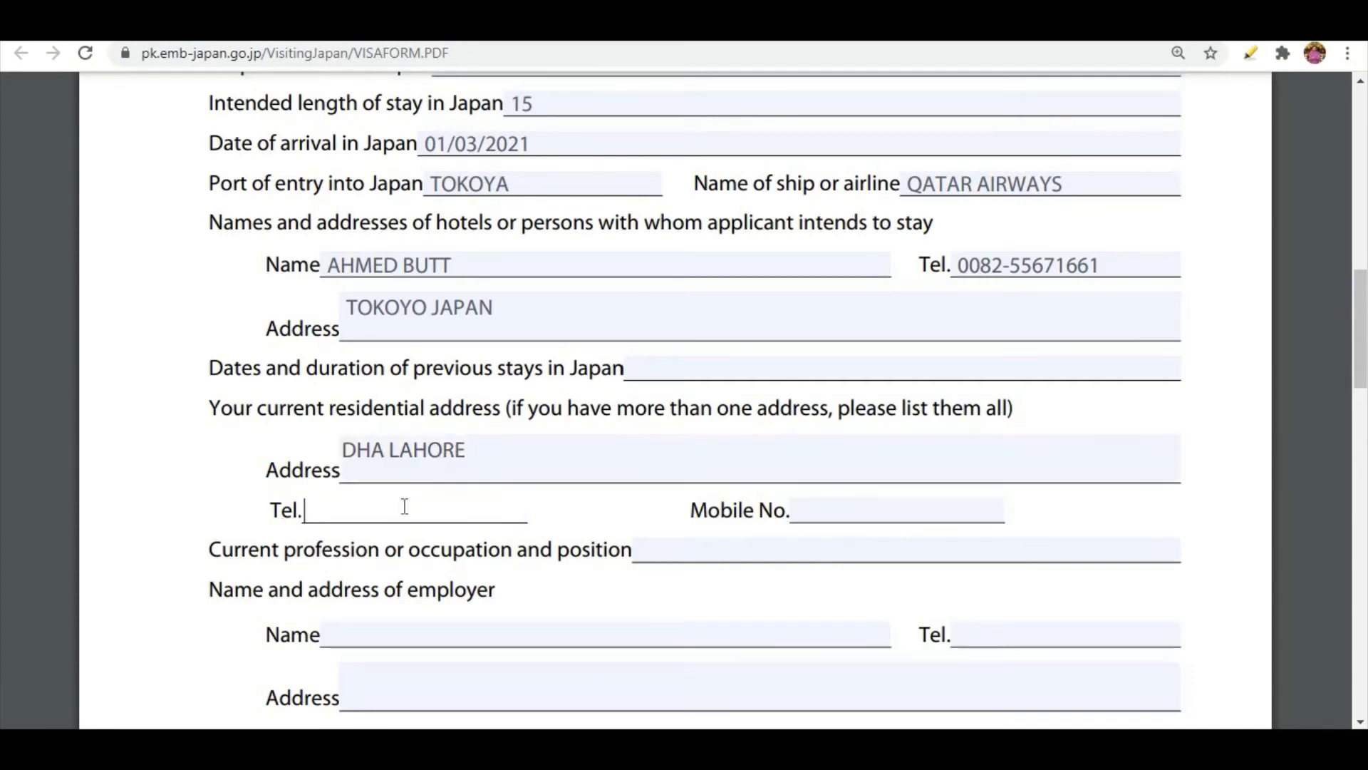
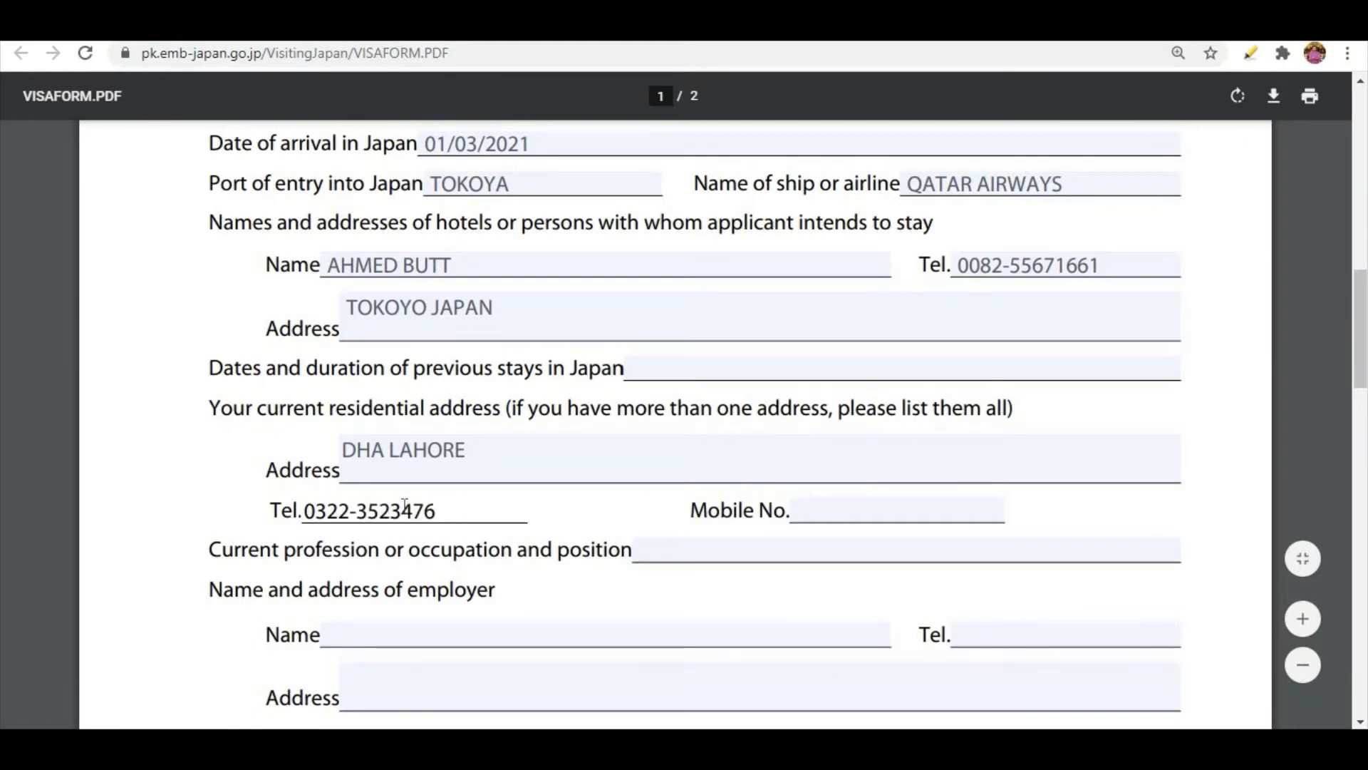
{"action": "left_click", "coordinate": [838, 514]}
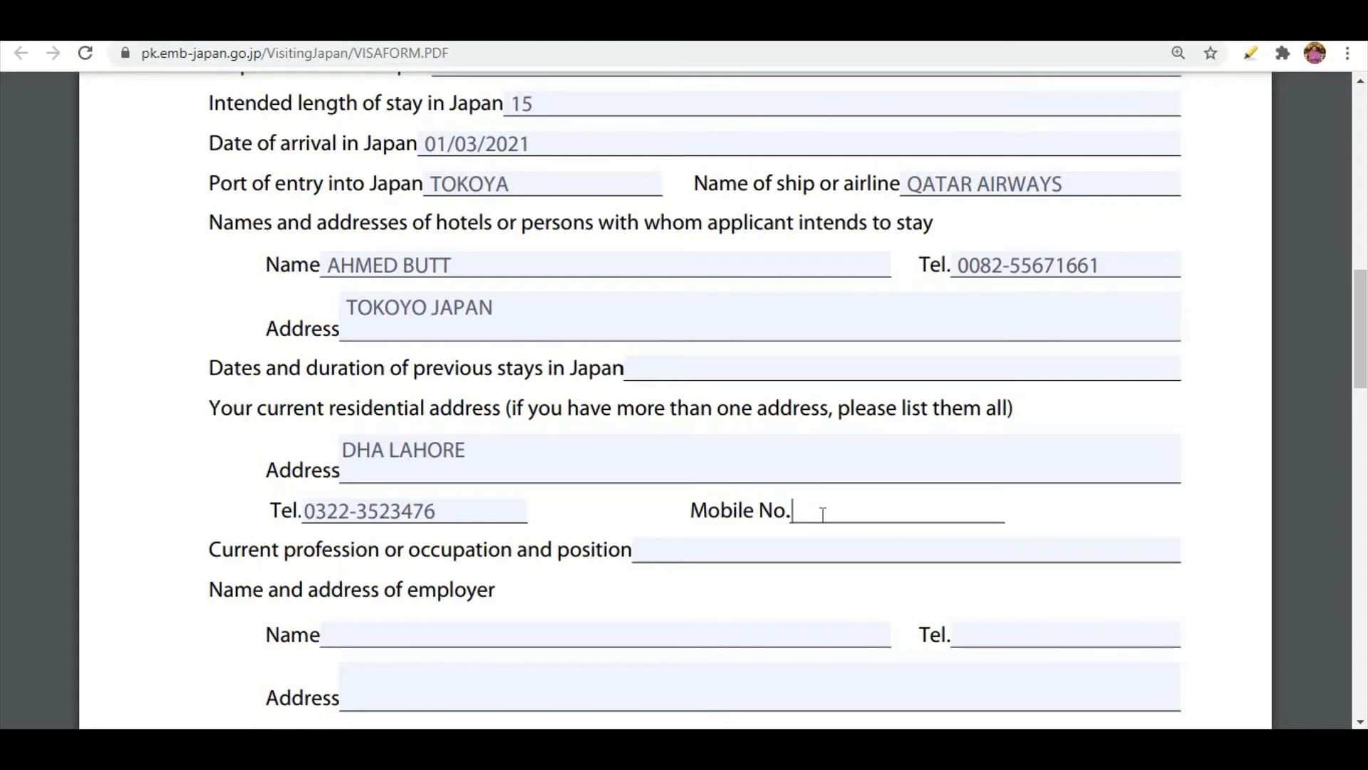
Enter AREA MANAGER as the applicant's current profession or occupation and position.
{"action": "scroll", "coordinate": [281, 510], "scroll_direction": "down", "scroll_amount": 2}
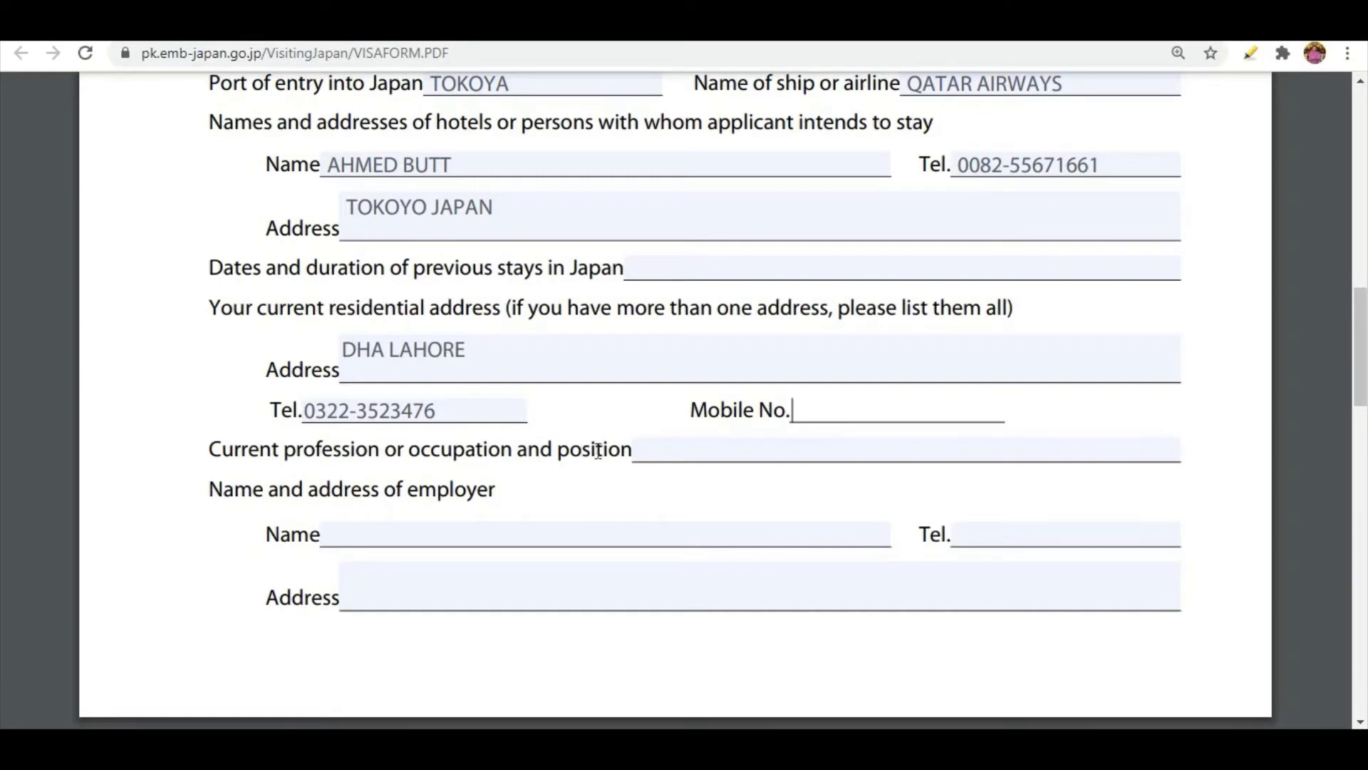
{"action": "left_click", "coordinate": [711, 450]}
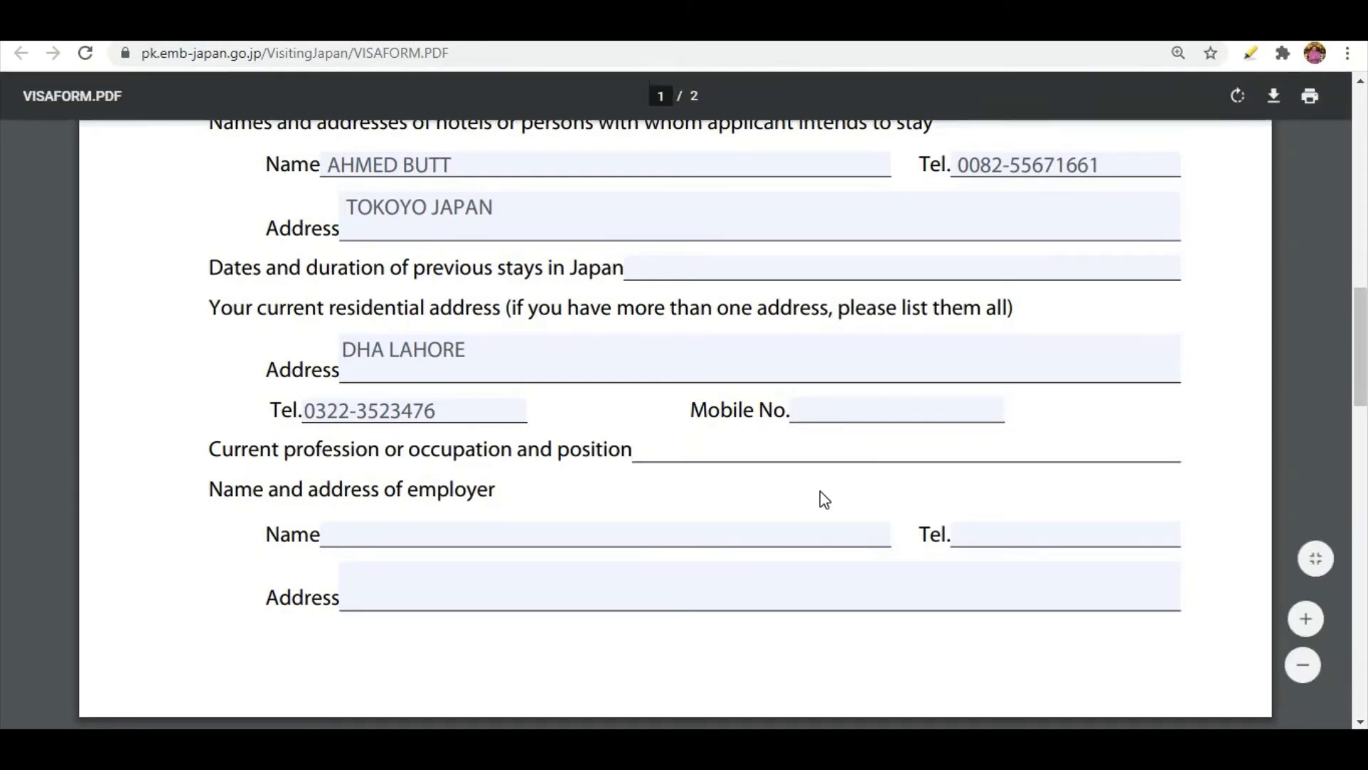
{"action": "type", "text": "AREA MA"}
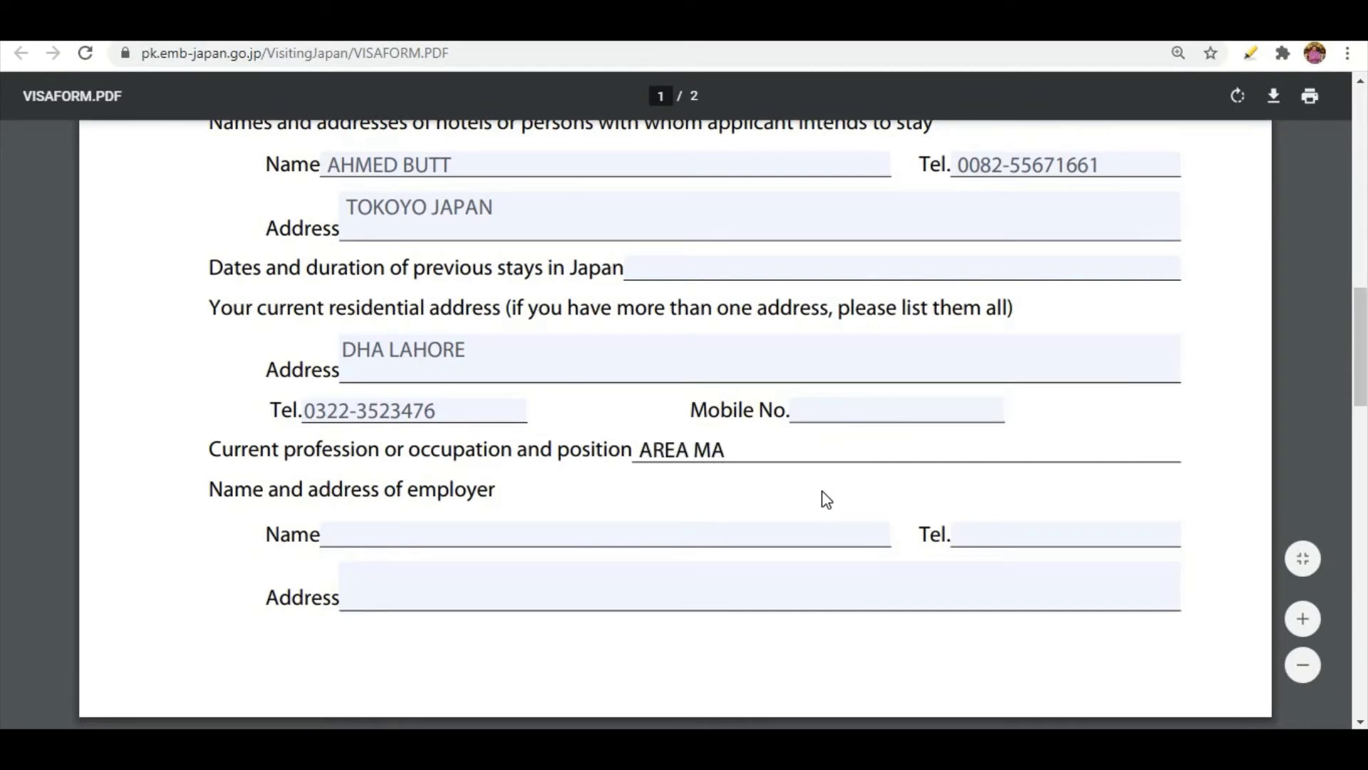
{"action": "type", "text": "NAGER"}
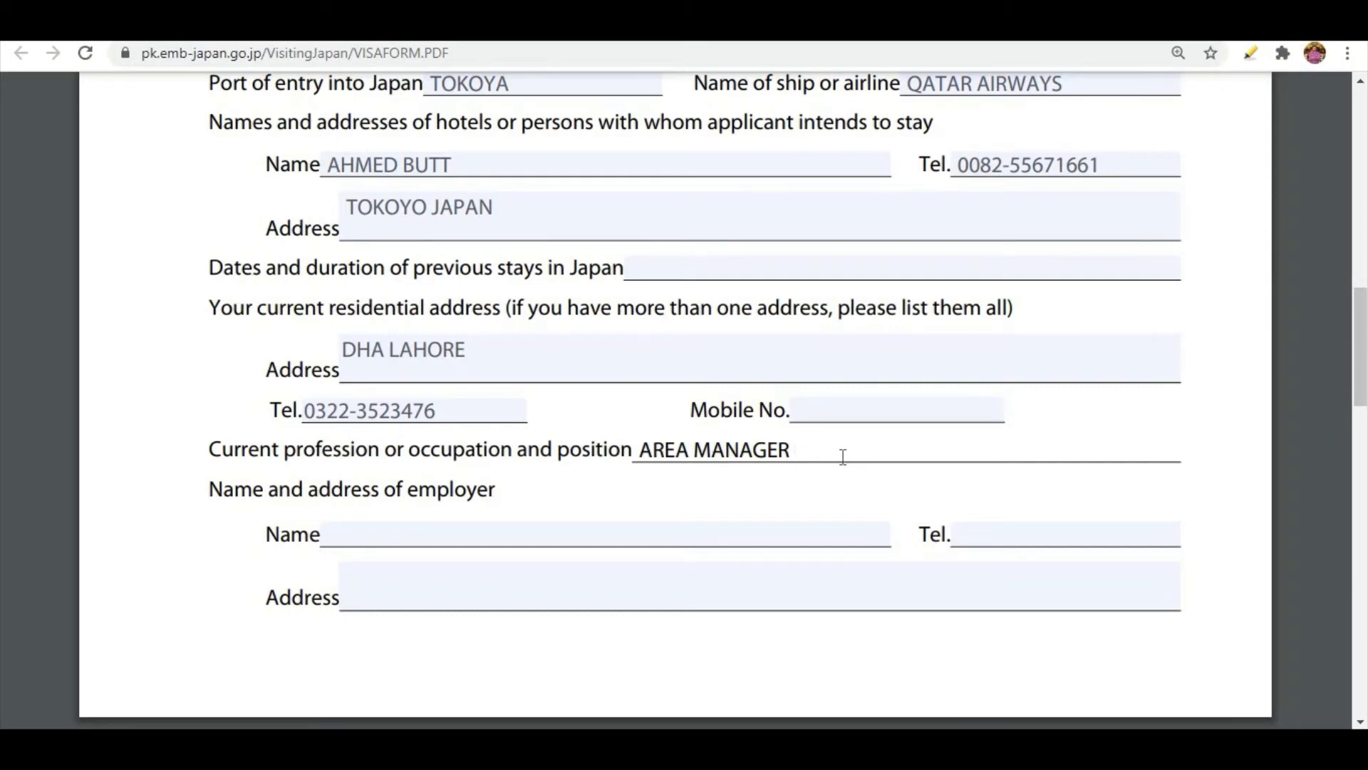
Insert WORKINIG AS in front of AREA MANAGER in the current profession entry.
{"action": "key", "text": "Left"}
{"action": "key", "text": "Left"}
{"action": "key", "text": "Left"}
{"action": "key", "text": "Left"}
{"action": "key", "text": "Left"}
{"action": "key", "text": "Left"}
{"action": "key", "text": "Left"}
{"action": "key", "text": "Left"}
{"action": "key", "text": "Left"}
{"action": "key", "text": "Left"}
{"action": "type", "text": "WORKINIG"}
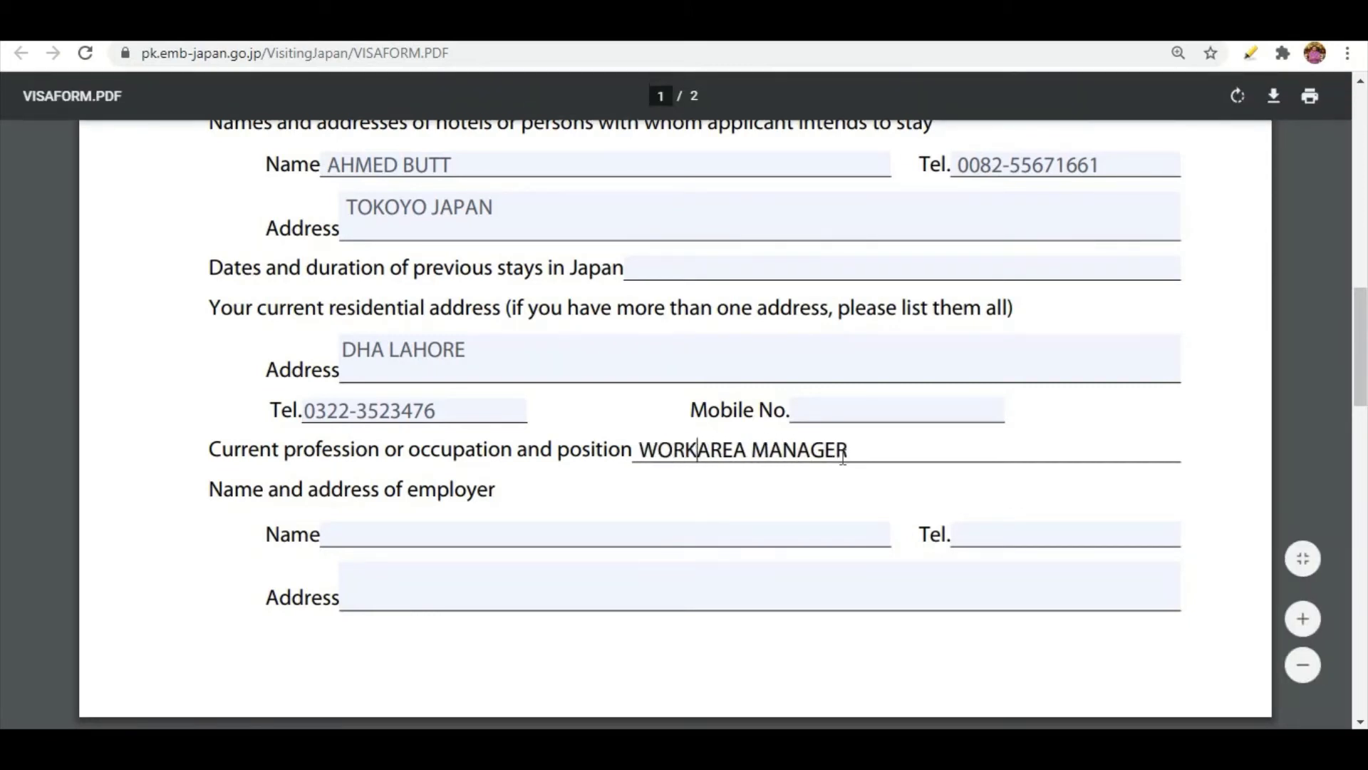
{"action": "type", "text": " AS AREA"}
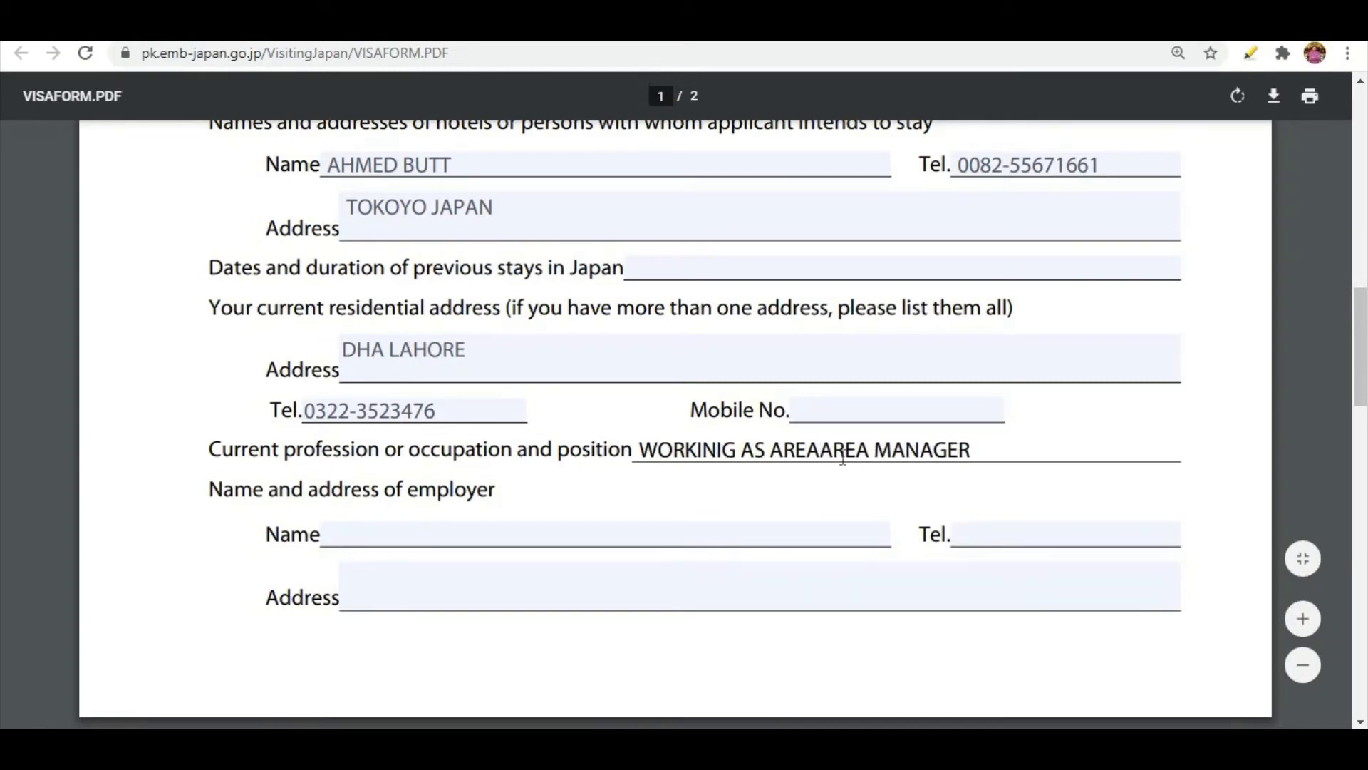
{"action": "key", "text": "BackSpace"}
{"action": "key", "text": "Right"}
{"action": "key", "text": "Right"}
{"action": "key", "text": "Right"}
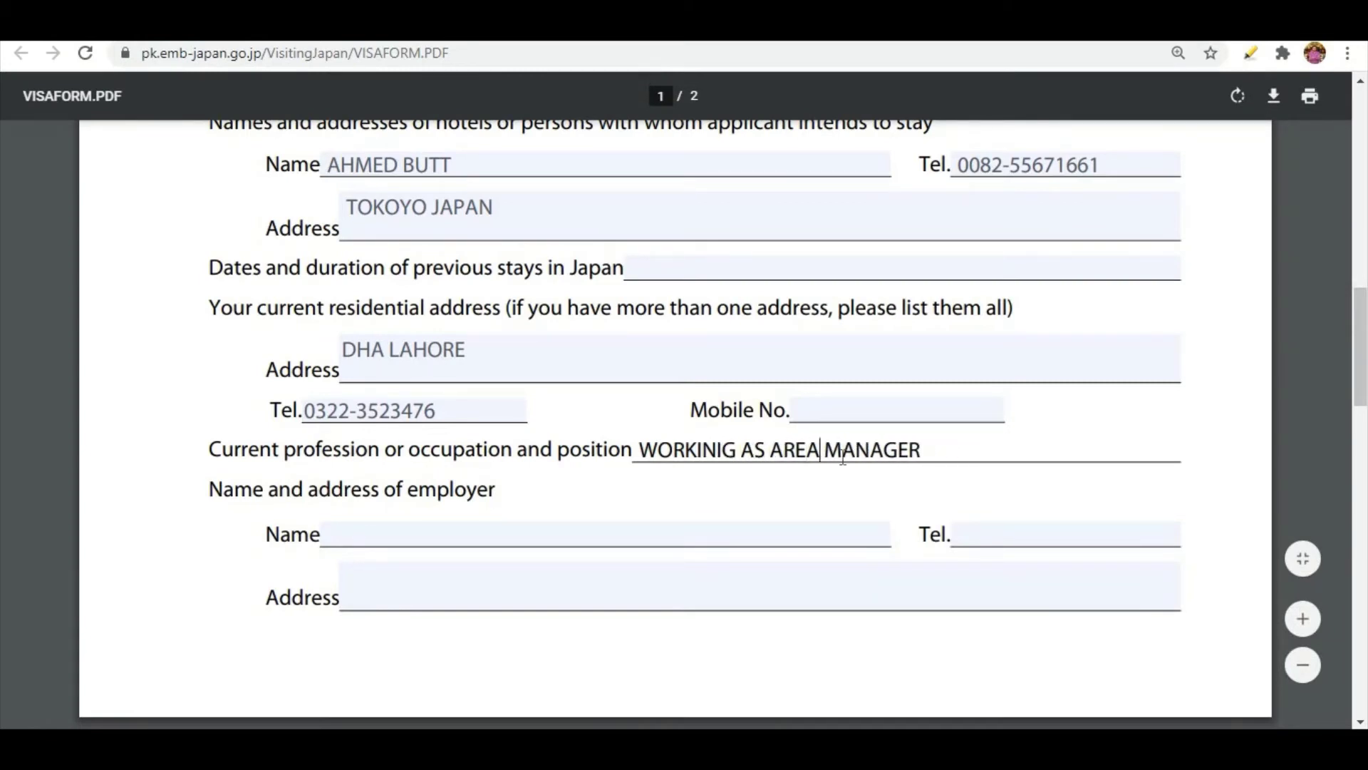
Append IN PHARMACEUTICALS to the end of the current profession entry.
{"action": "key", "text": "Right"}
{"action": "key", "text": "Right"}
{"action": "key", "text": "Right"}
{"action": "type", "text": "IN PHARMA"}
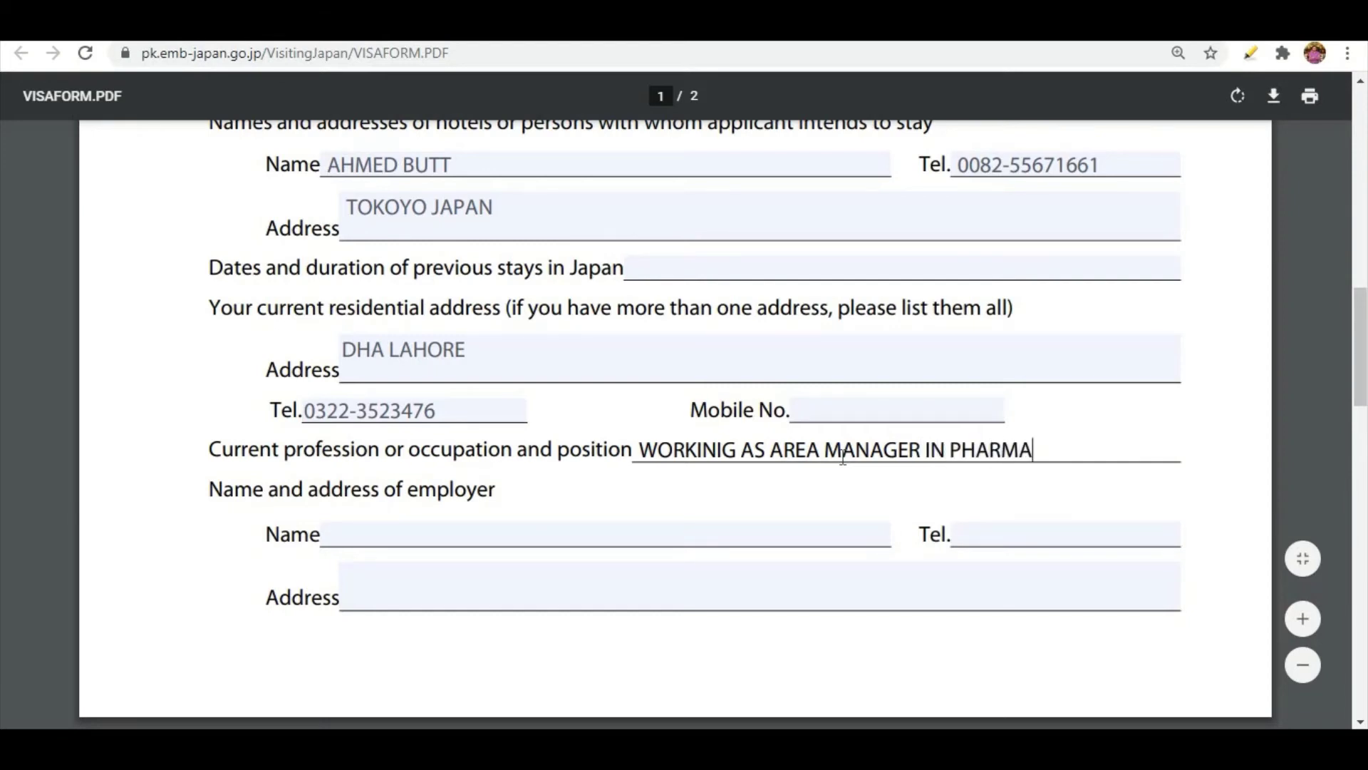
{"action": "type", "text": "CEUTICALS"}
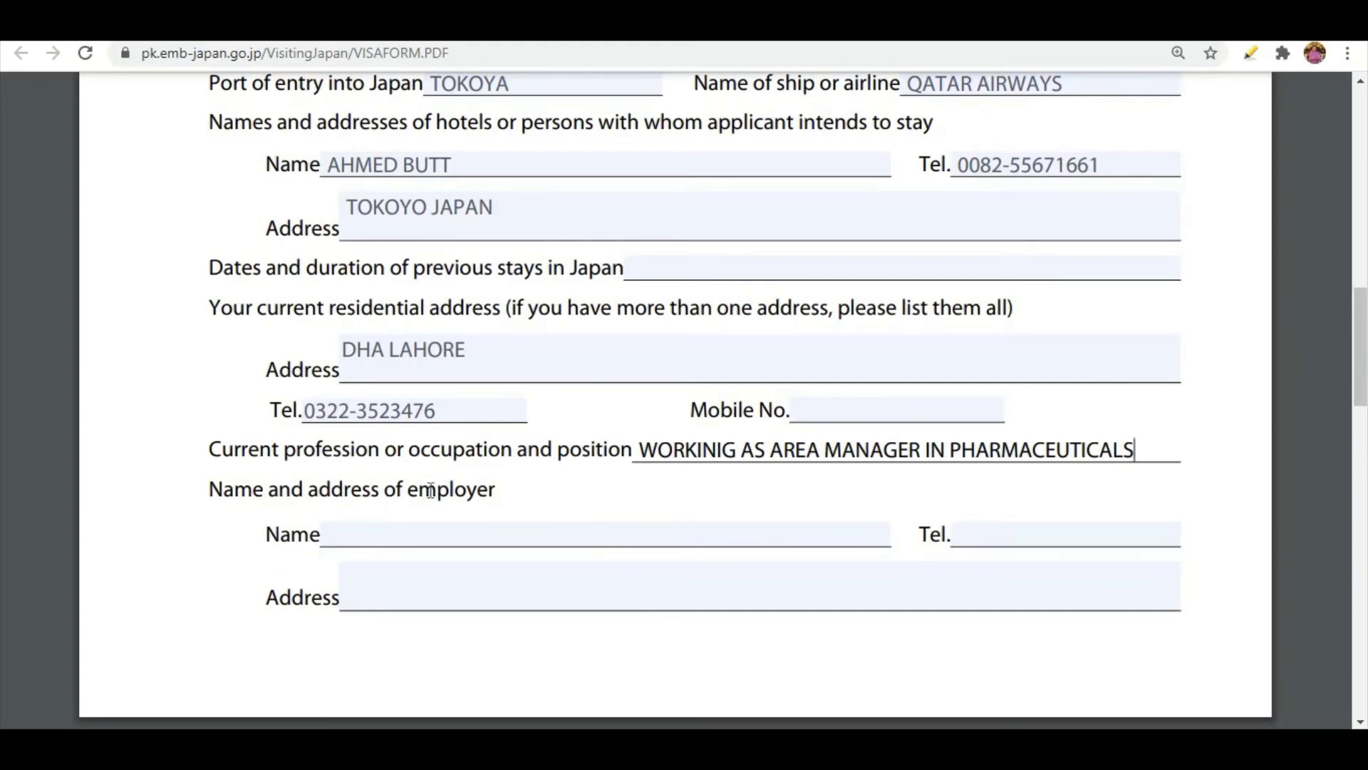
Enter the employer's locality in the employer's name field.
{"action": "left_click", "coordinate": [380, 535]}
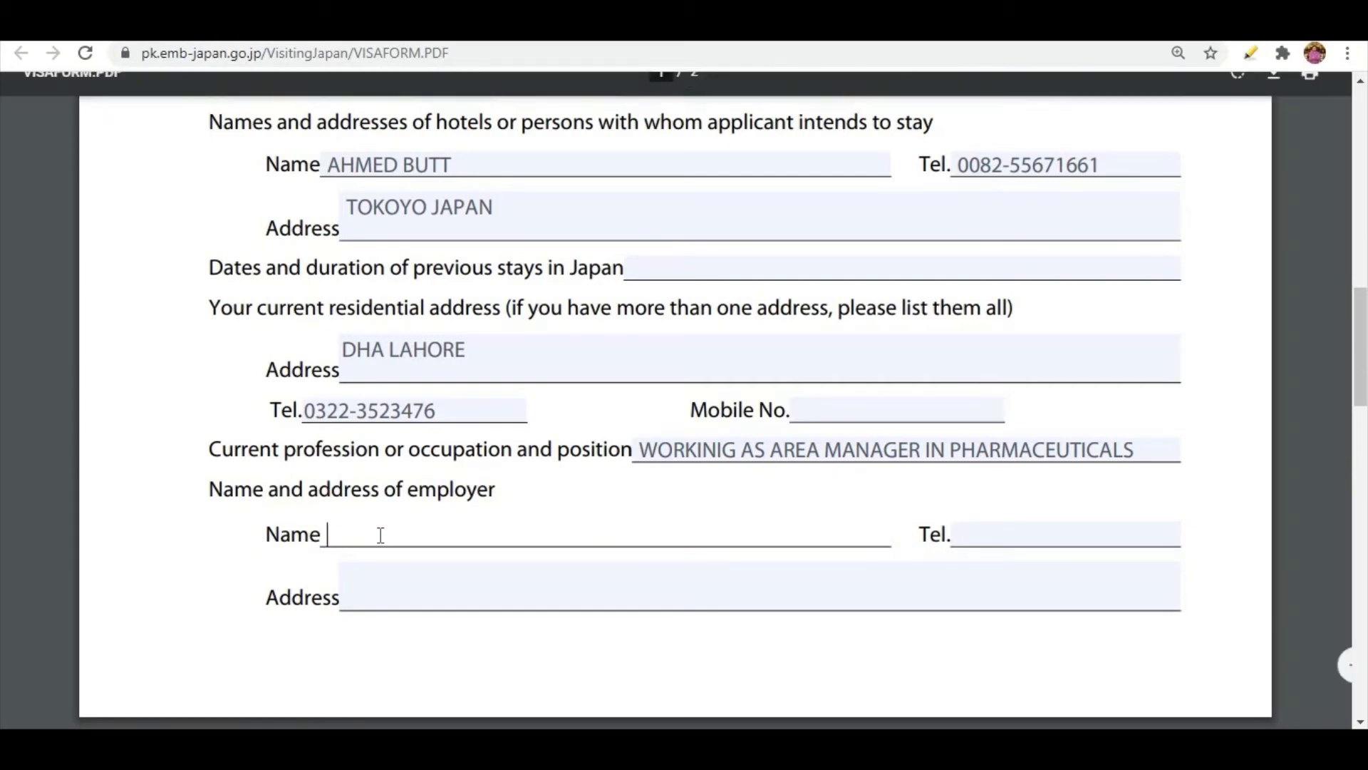
{"action": "type", "text": "DHA"}
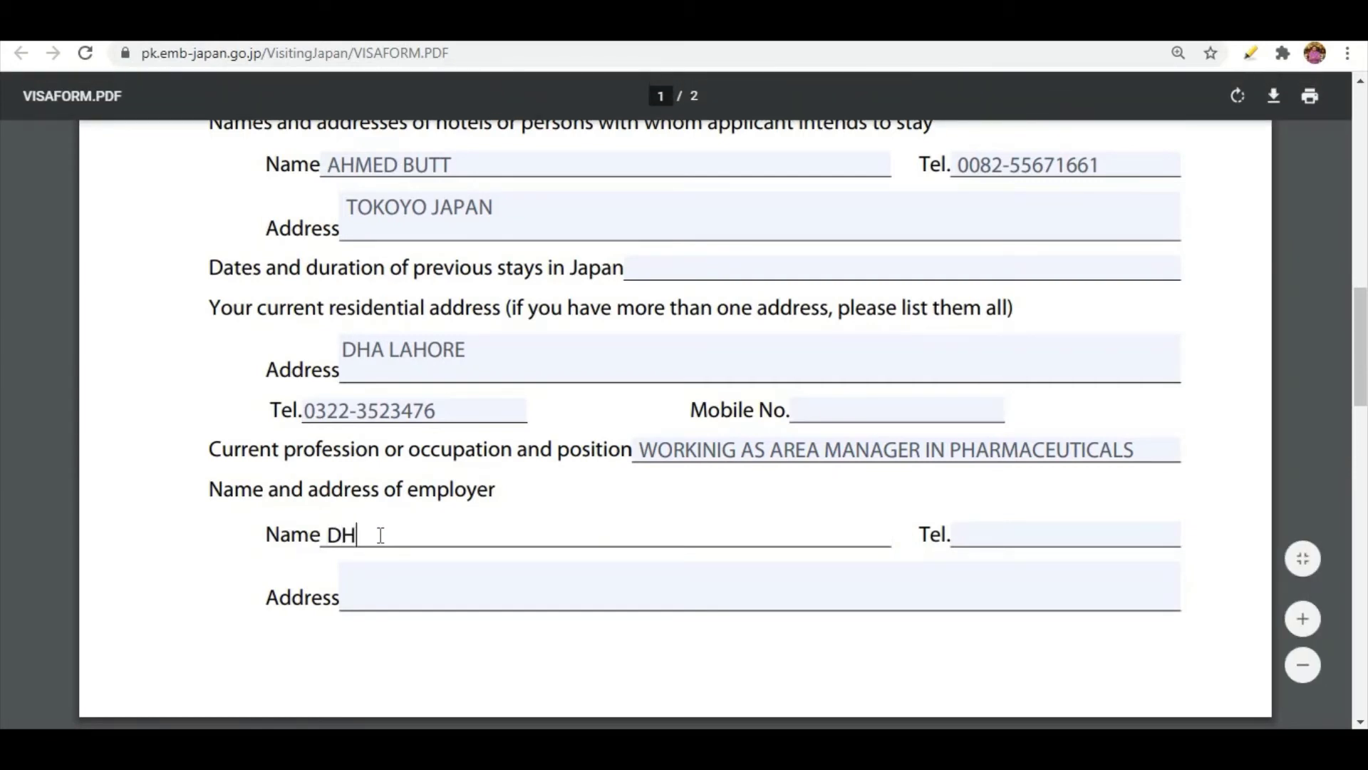
{"action": "key", "text": "BackSpace"}
{"action": "key", "text": "BackSpace"}
{"action": "key", "text": "BackSpace"}
{"action": "type", "text": "KR"}
{"action": "key", "text": "BackSpace"}
{"action": "key", "text": "BackSpace"}
{"action": "type", "text": "KO"}
{"action": "key", "text": "BackSpace"}
{"action": "key", "text": "BackSpace"}
{"action": "type", "text": "KORANGI KAR"}
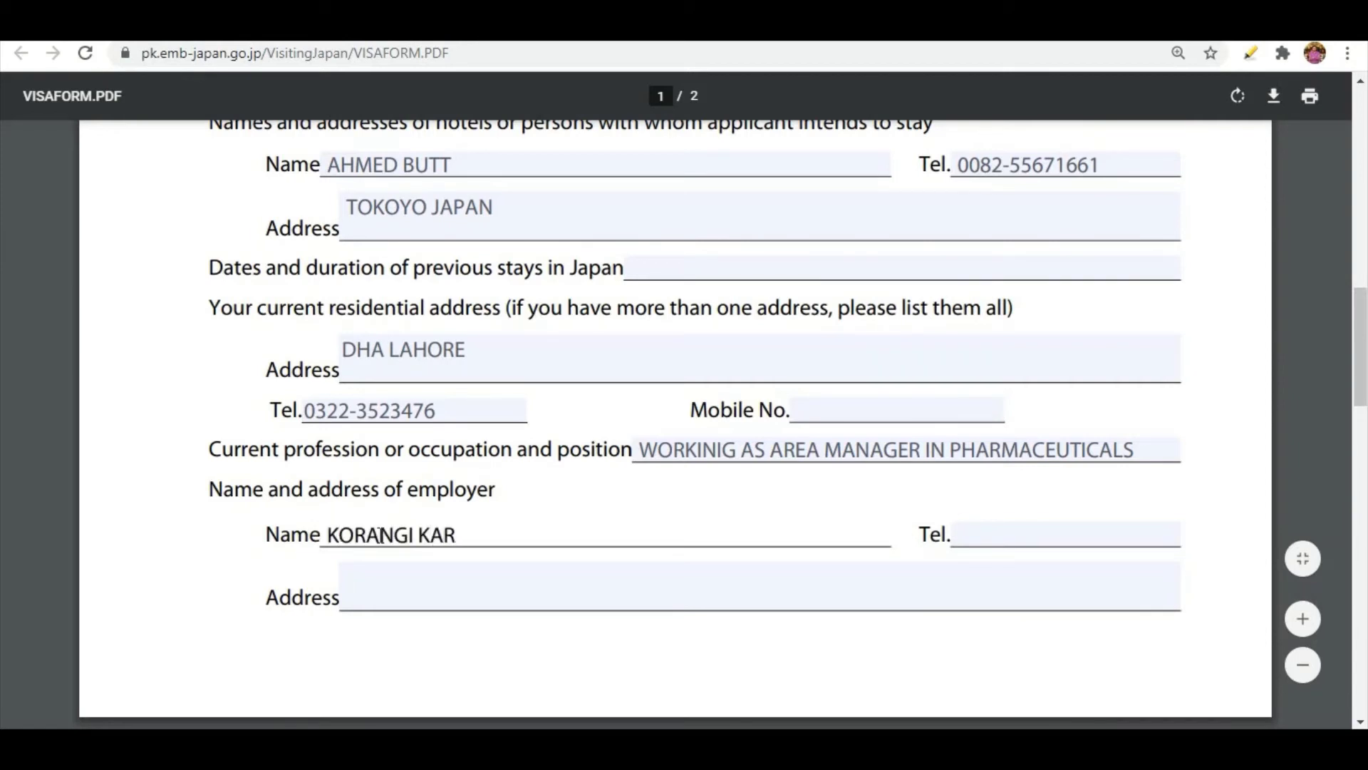
{"action": "type", "text": "ACHI"}
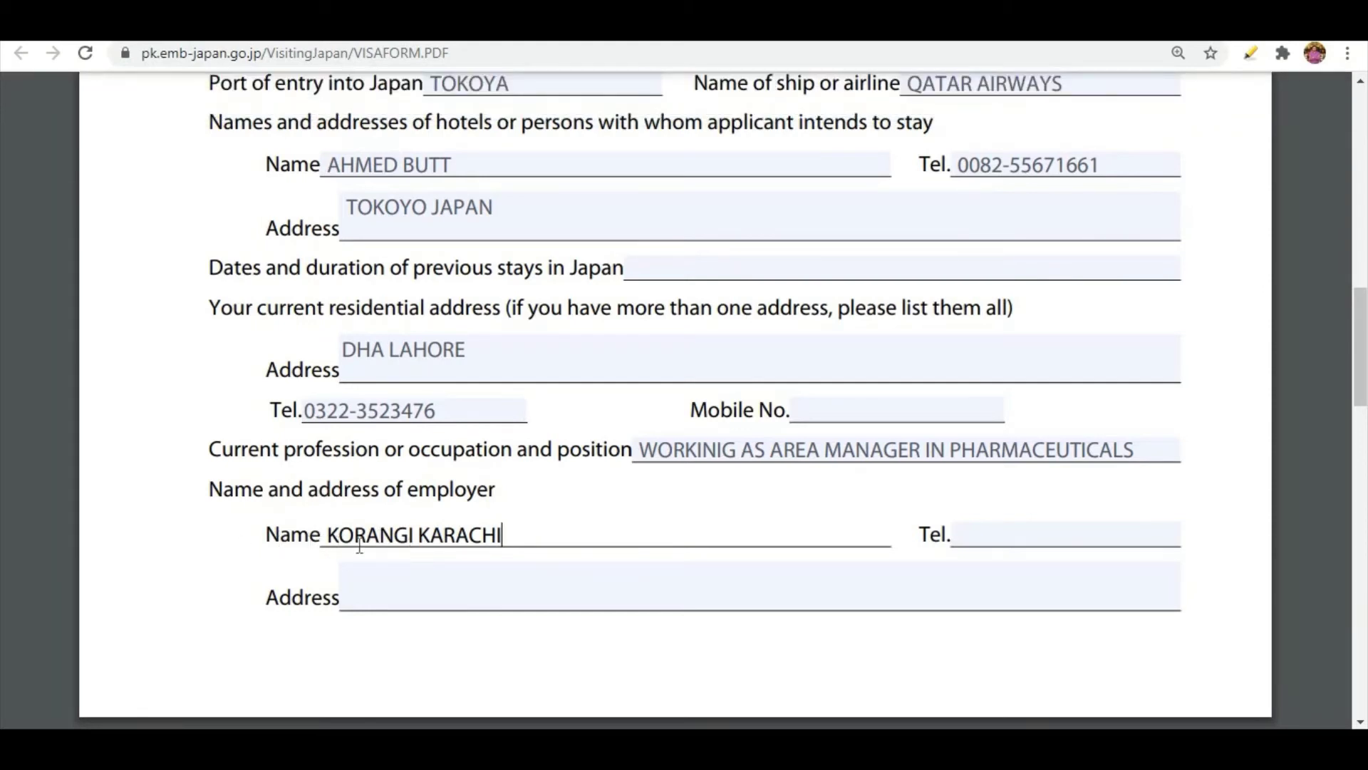
Enter the employer's telephone number.
{"action": "left_click", "coordinate": [1005, 542]}
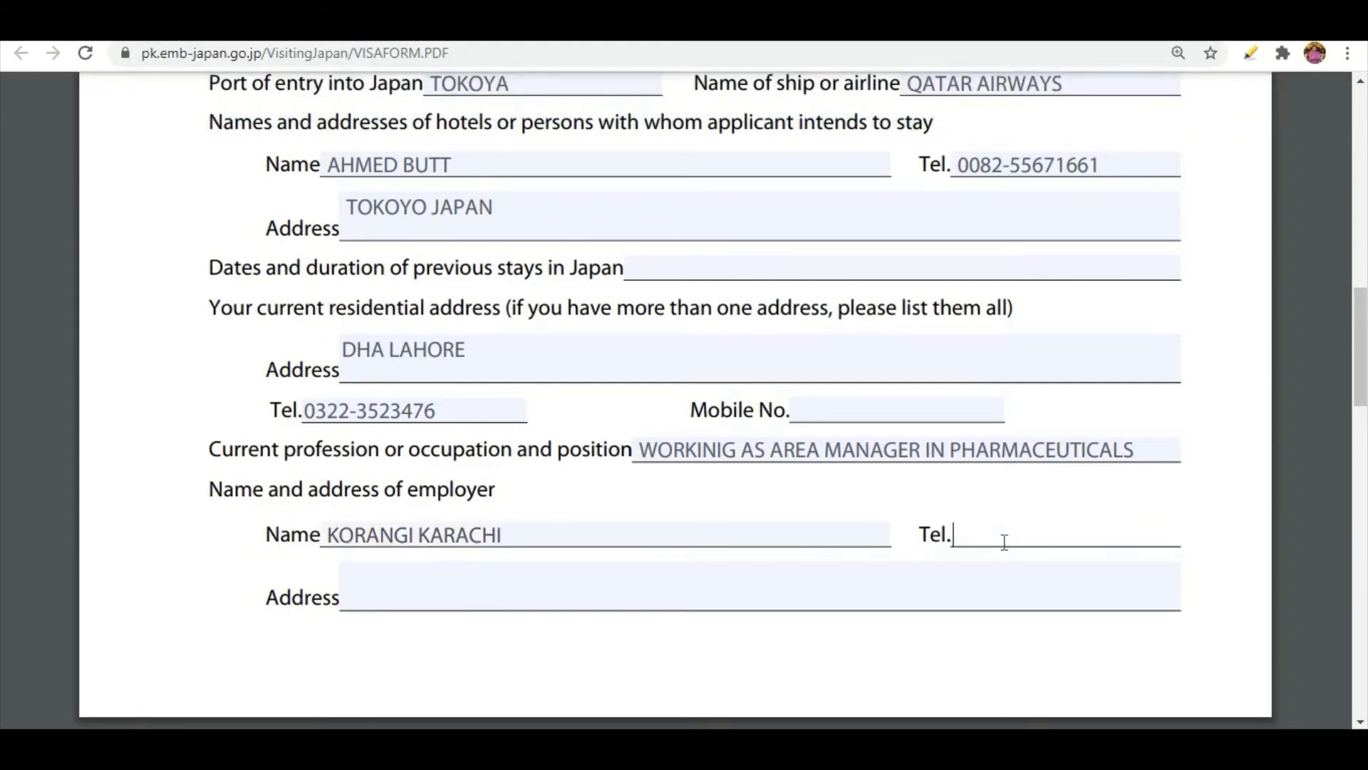
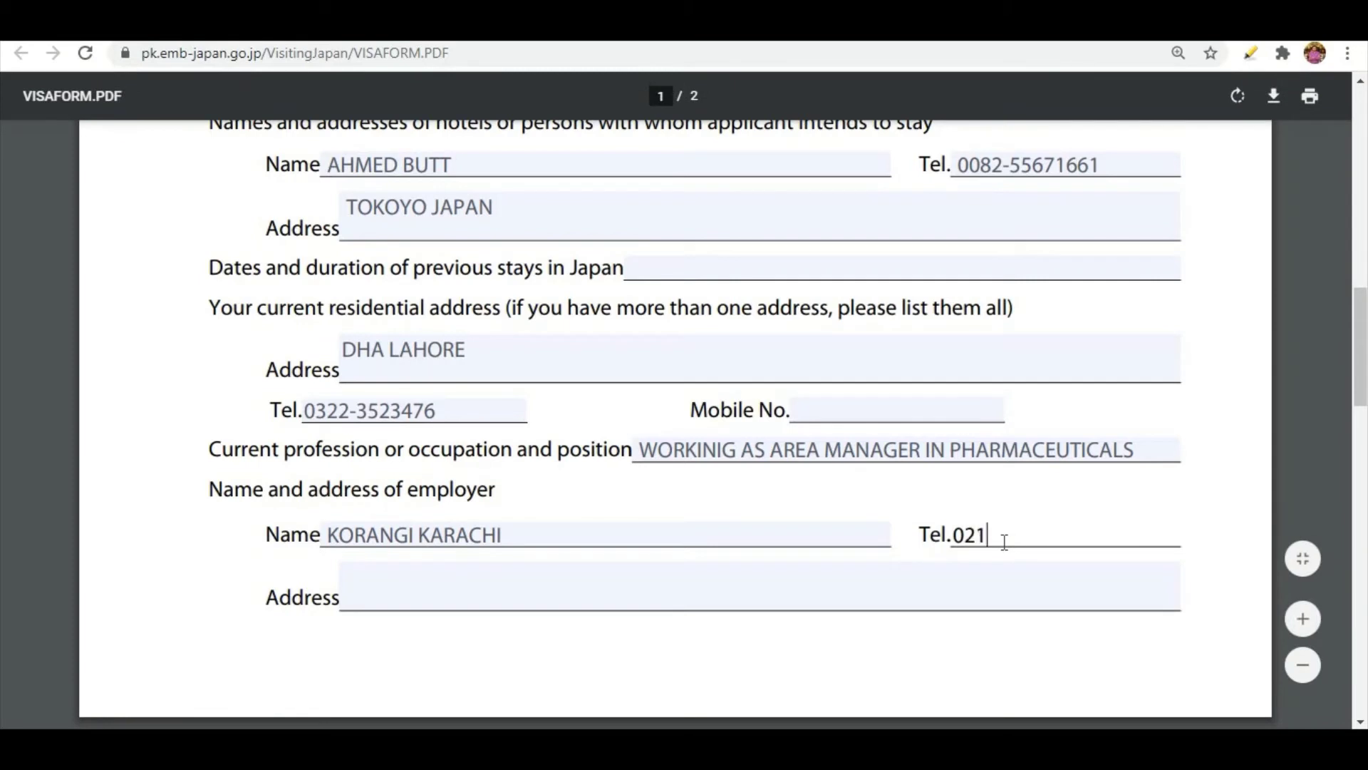
{"action": "left_click", "coordinate": [419, 597]}
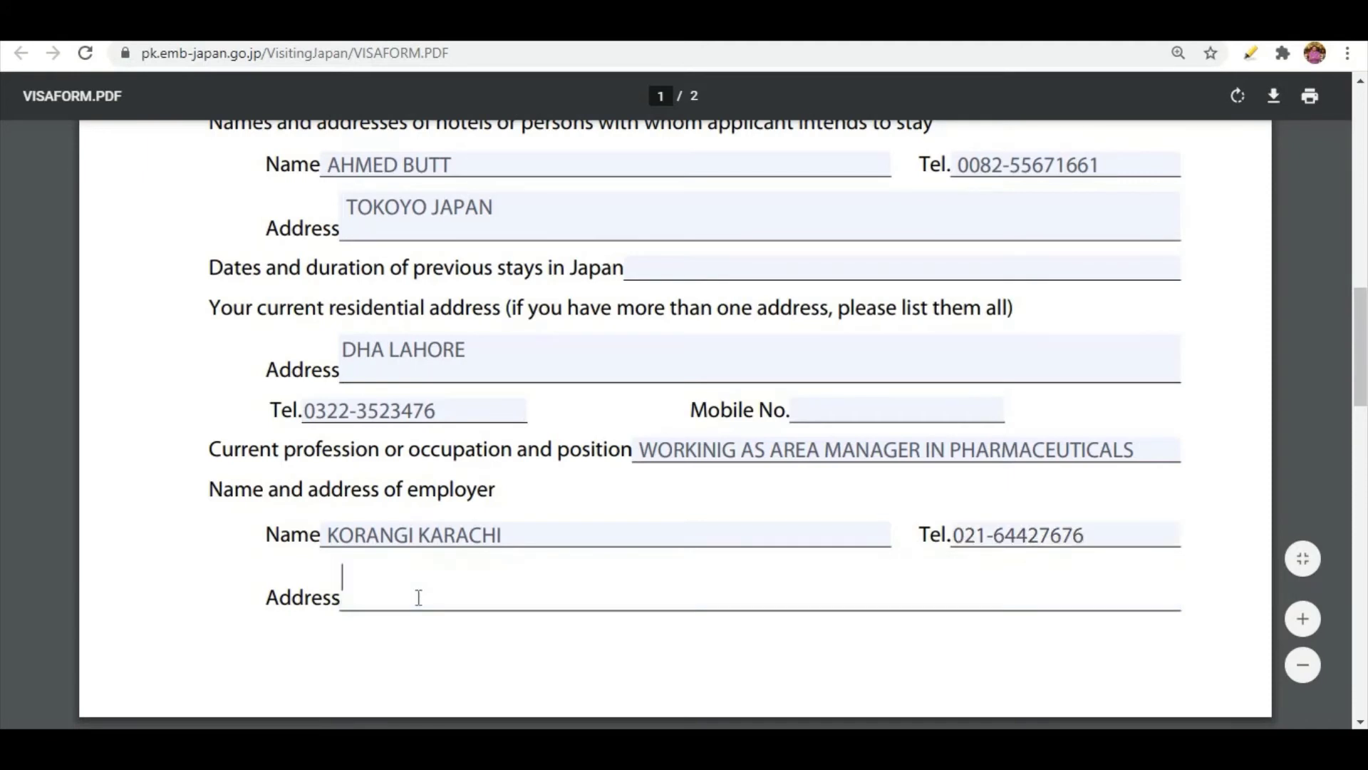
Replace the employer's name with PHILIPS PVT LTD and enter the employer's city in the address field below.
{"action": "left_click", "coordinate": [328, 535]}
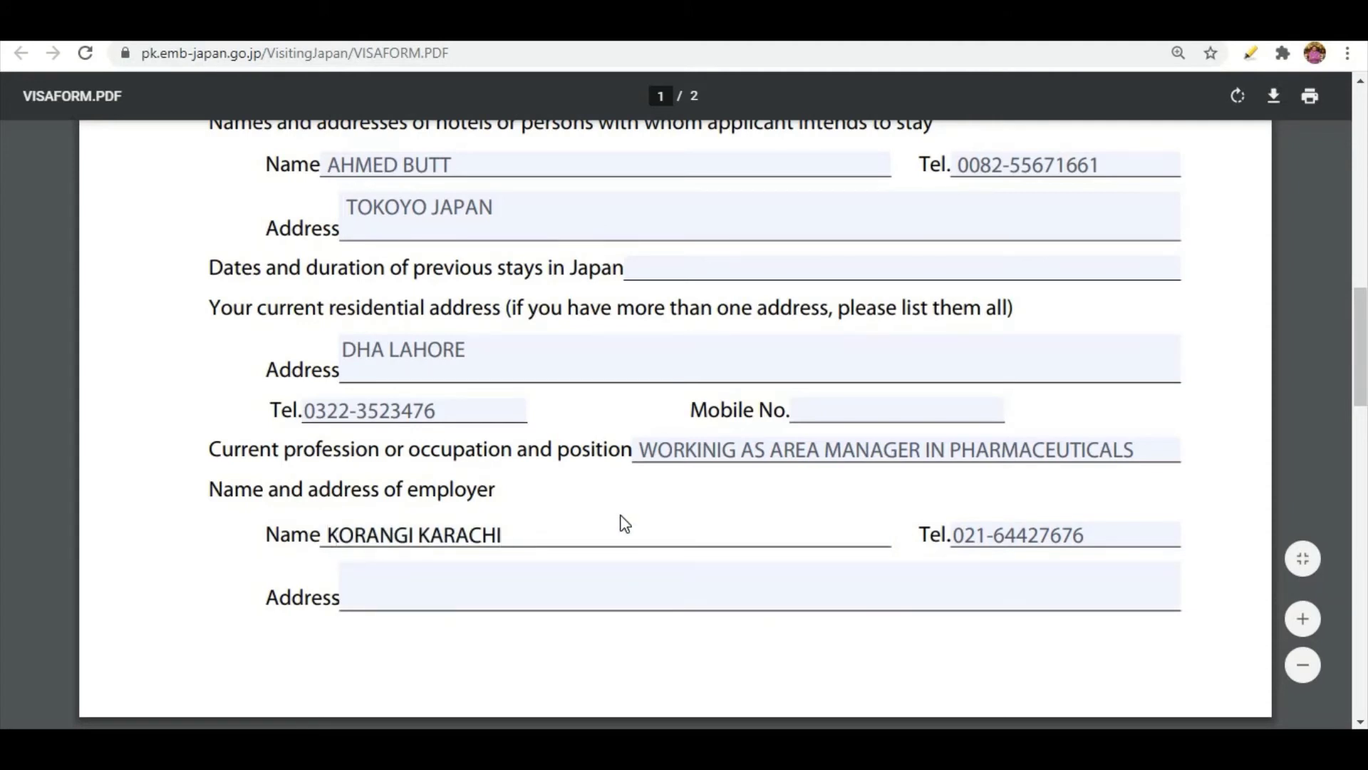
{"action": "key", "text": "BackSpace"}
{"action": "key", "text": "BackSpace"}
{"action": "key", "text": "BackSpace"}
{"action": "key", "text": "BackSpace"}
{"action": "key", "text": "BackSpace"}
{"action": "key", "text": "BackSpace"}
{"action": "key", "text": "BackSpace"}
{"action": "key", "text": "BackSpace"}
{"action": "key", "text": "BackSpace"}
{"action": "key", "text": "BackSpace"}
{"action": "key", "text": "BackSpace"}
{"action": "key", "text": "BackSpace"}
{"action": "key", "text": "BackSpace"}
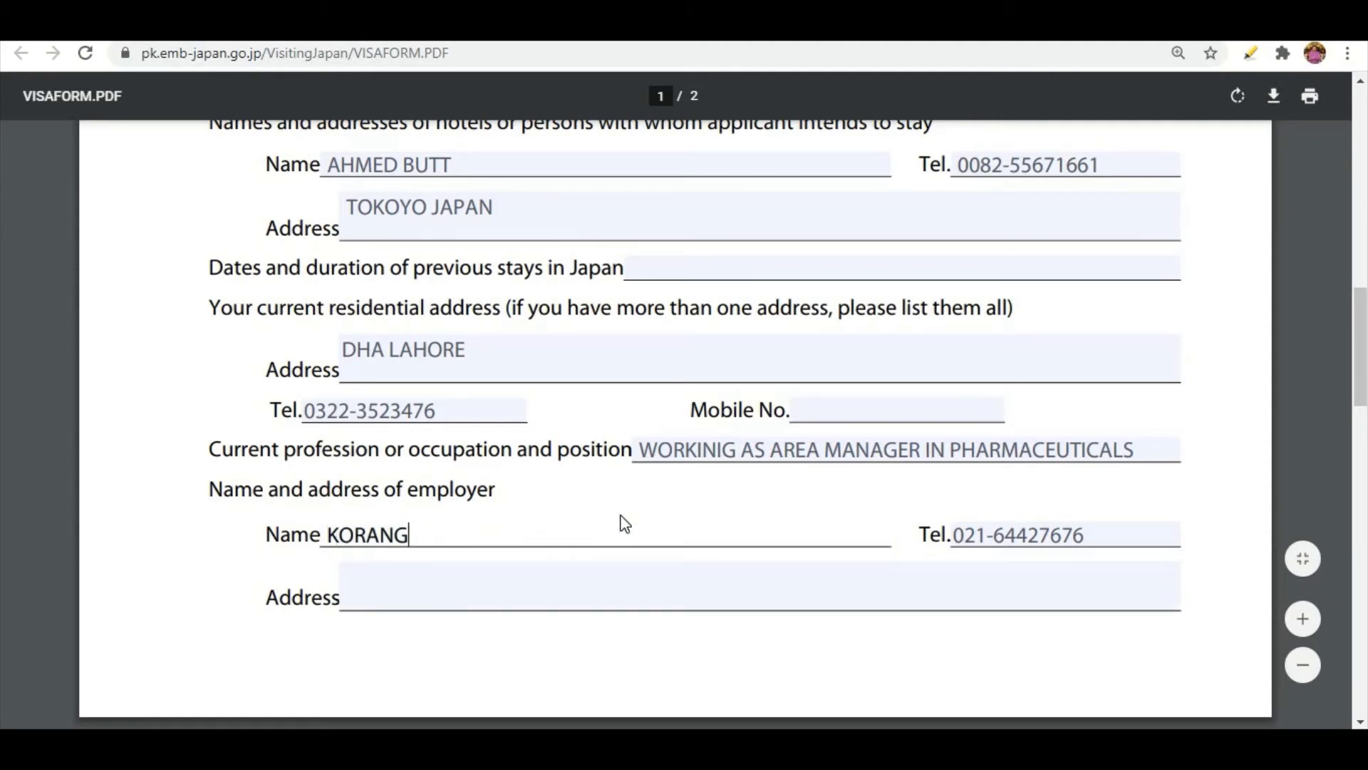
{"action": "key", "text": "BackSpace"}
{"action": "key", "text": "BackSpace"}
{"action": "type", "text": "P"}
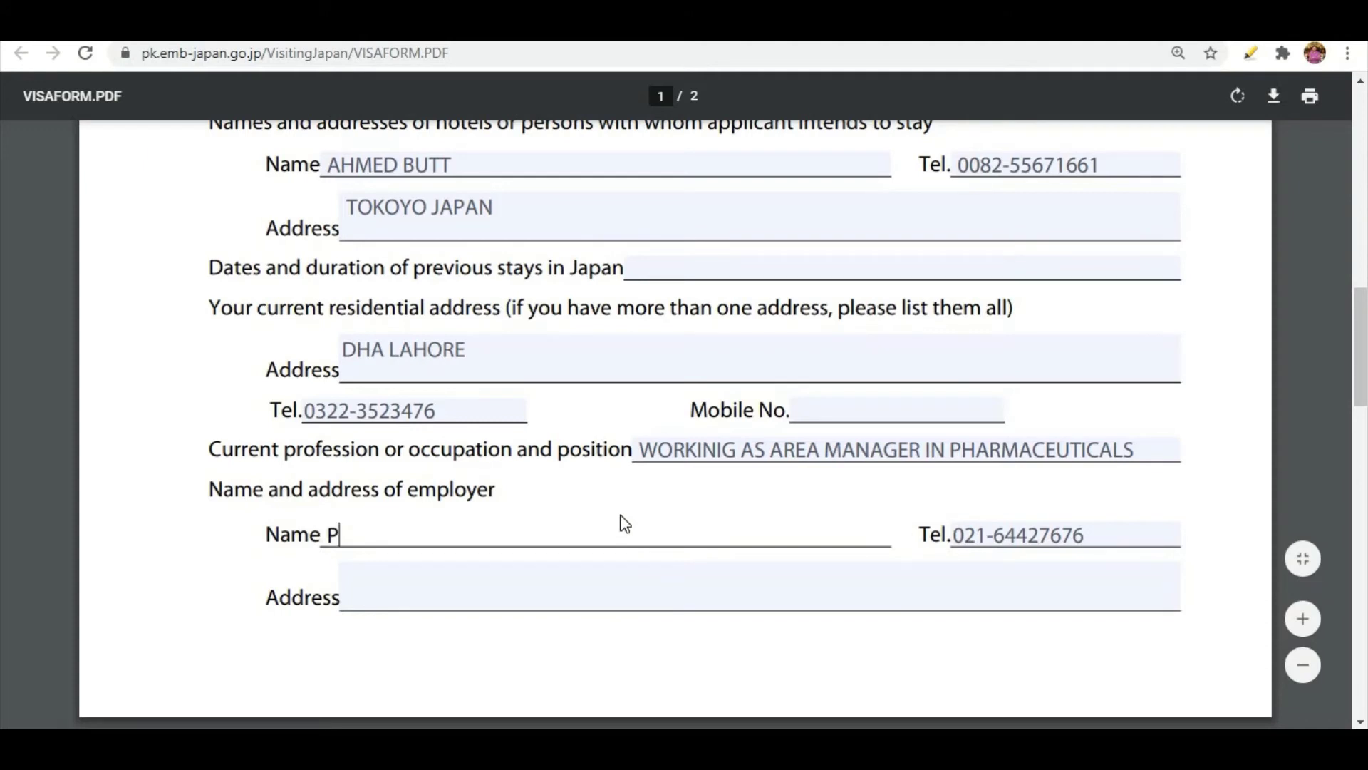
{"action": "type", "text": "HILIPS PVT"}
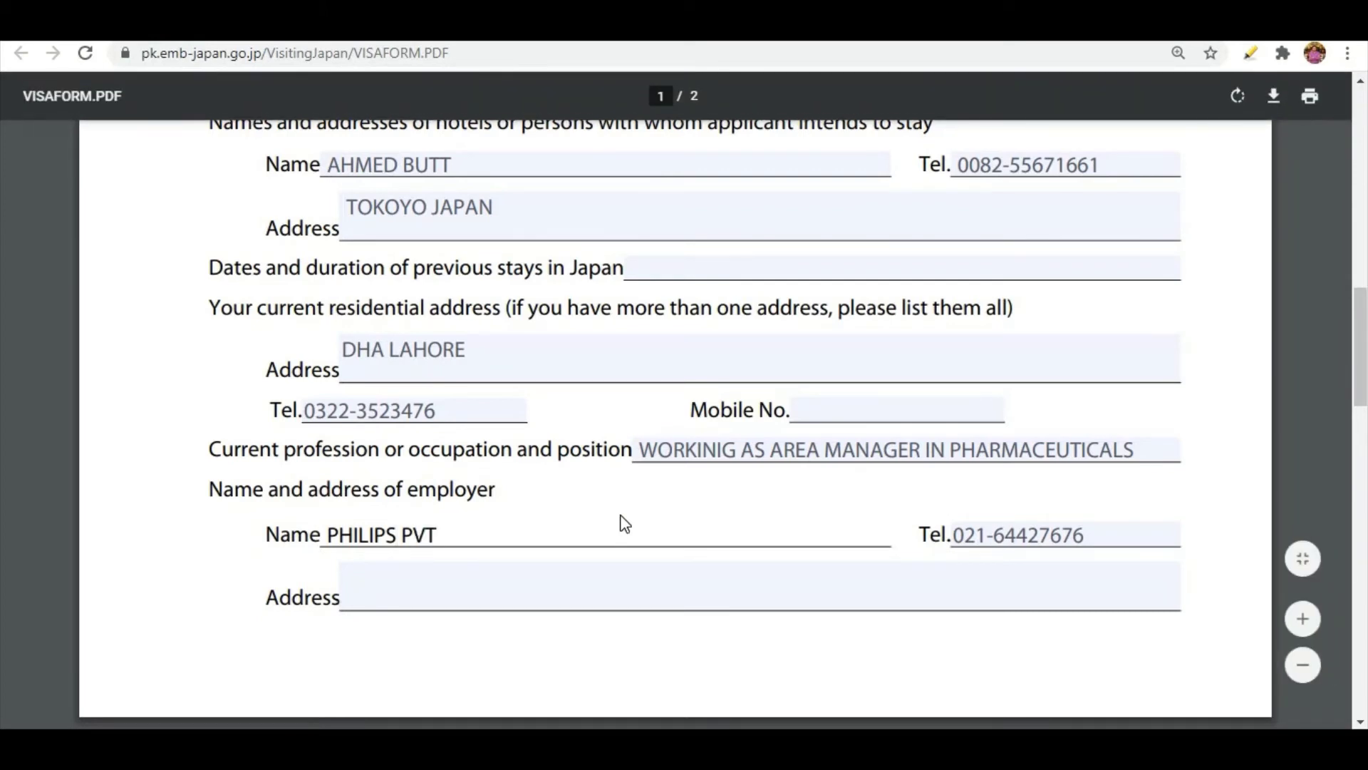
{"action": "type", "text": " LTD"}
{"action": "left_click", "coordinate": [514, 595]}
{"action": "type", "text": "KARACHI"}
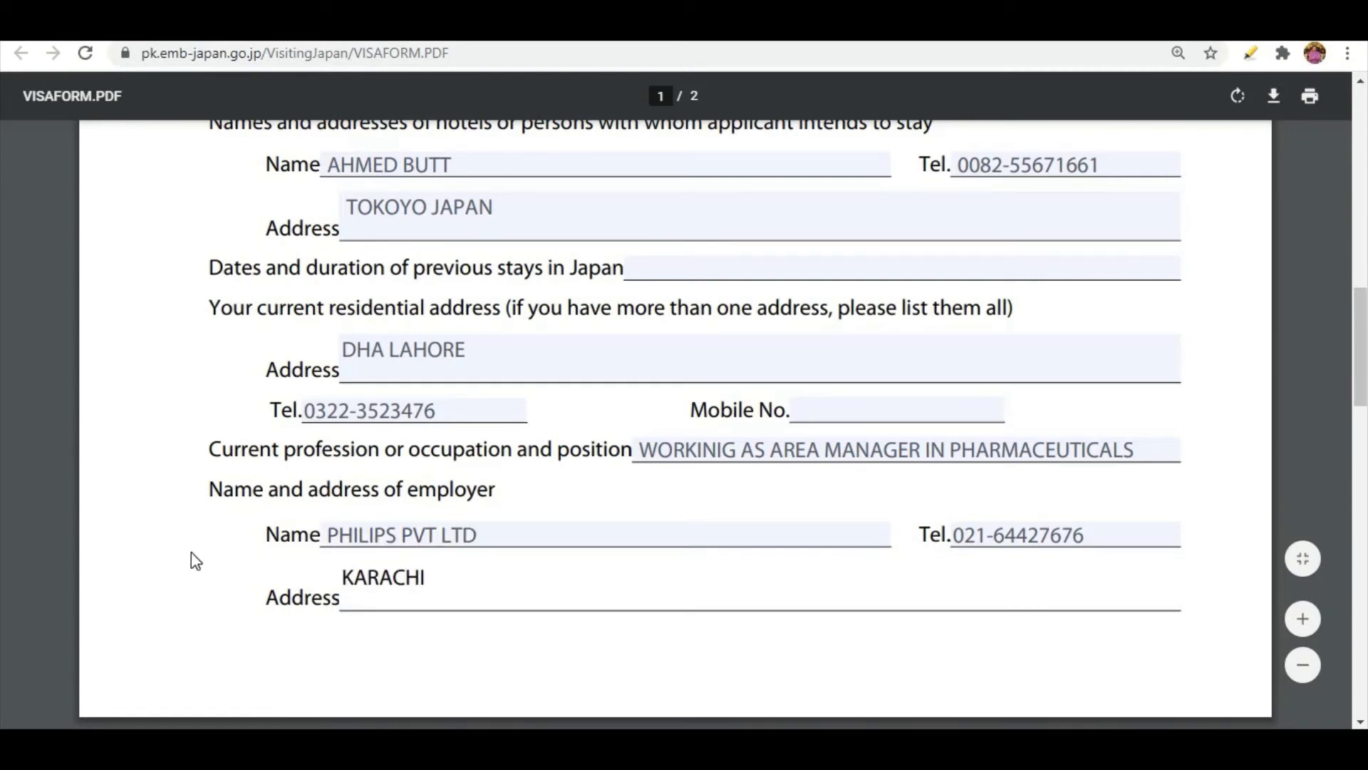
Examine the asterisk note under the date of application to see whether the partner's profession entry is mandatory.
{"action": "scroll", "coordinate": [238, 550], "scroll_direction": "down", "scroll_amount": 7}
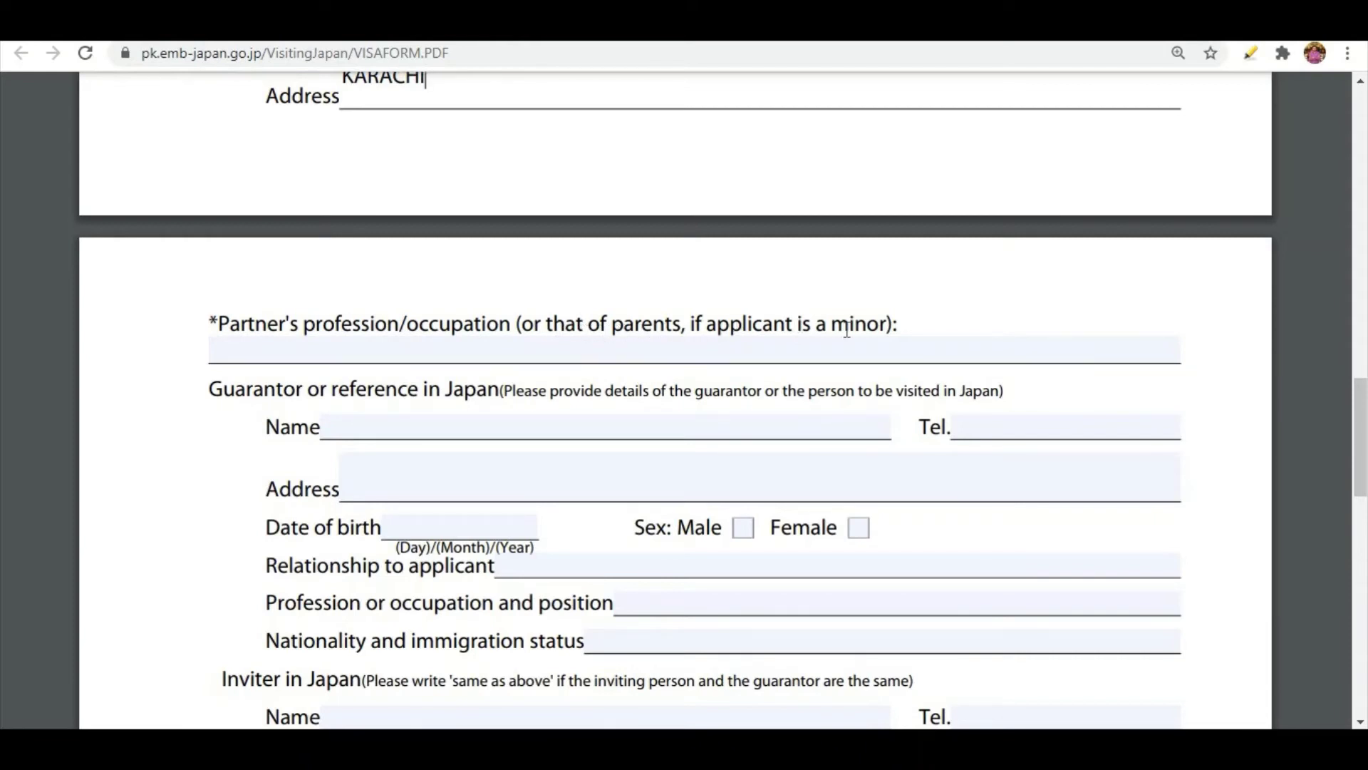
{"action": "left_click", "coordinate": [312, 356]}
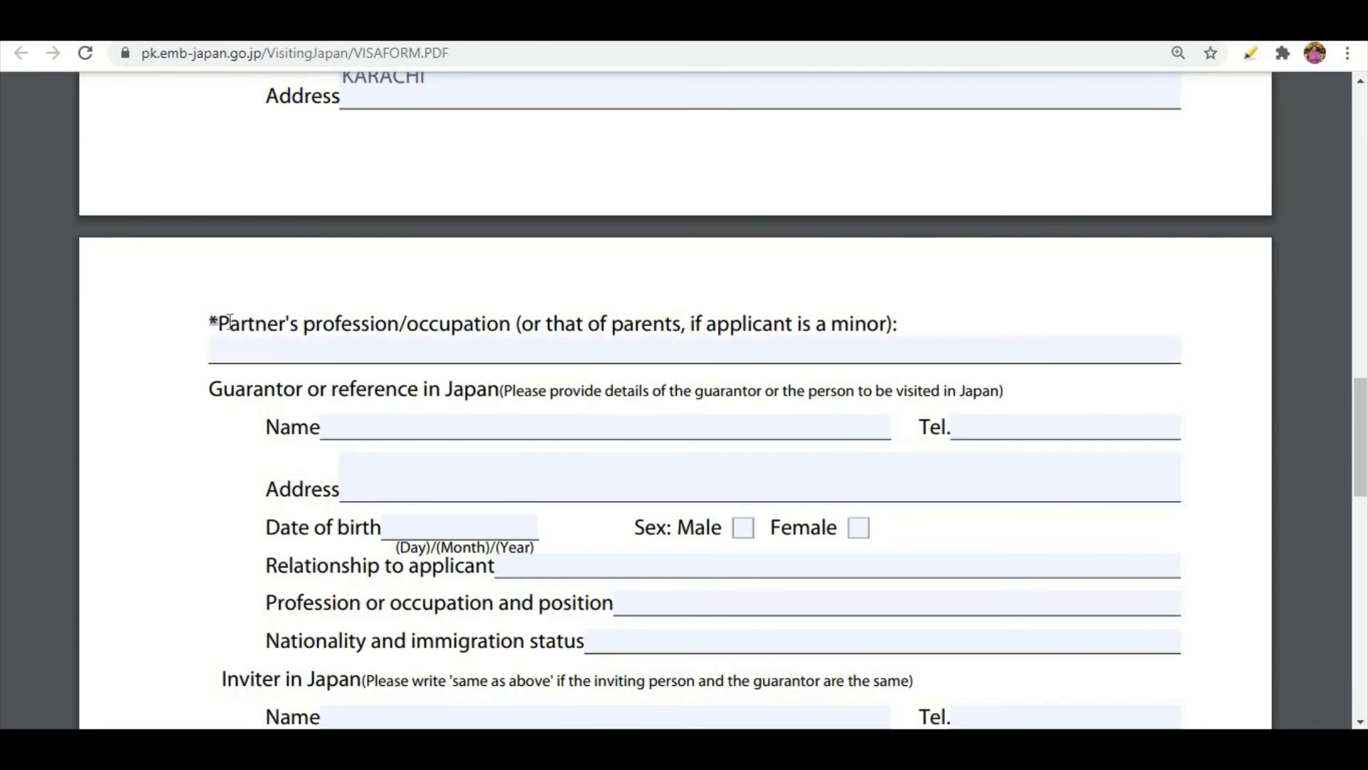
{"action": "scroll", "coordinate": [214, 351], "scroll_direction": "down", "scroll_amount": 8}
{"action": "scroll", "coordinate": [215, 352], "scroll_direction": "down", "scroll_amount": 8}
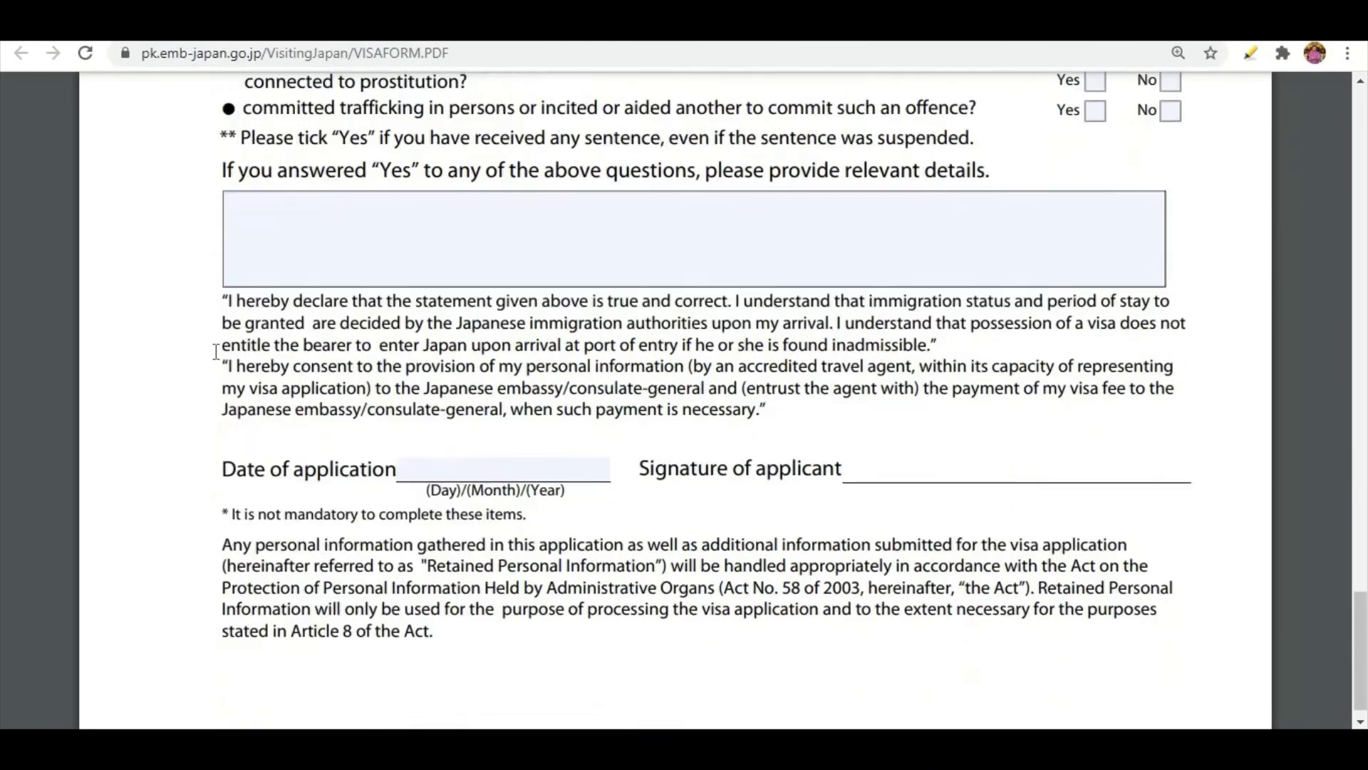
{"action": "left_click_drag", "start_coordinate": [222, 476], "coordinate": [538, 480]}
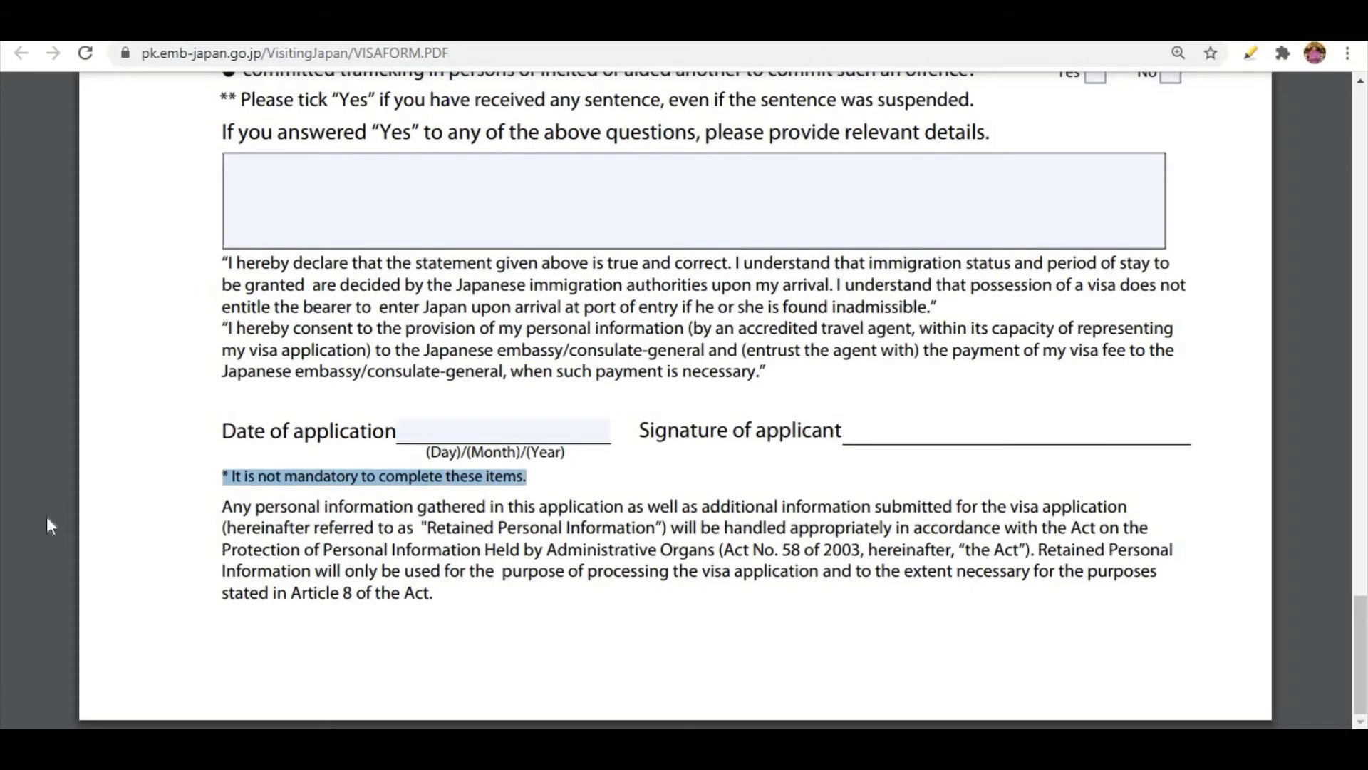
{"action": "scroll", "coordinate": [171, 497], "scroll_direction": "up", "scroll_amount": 18}
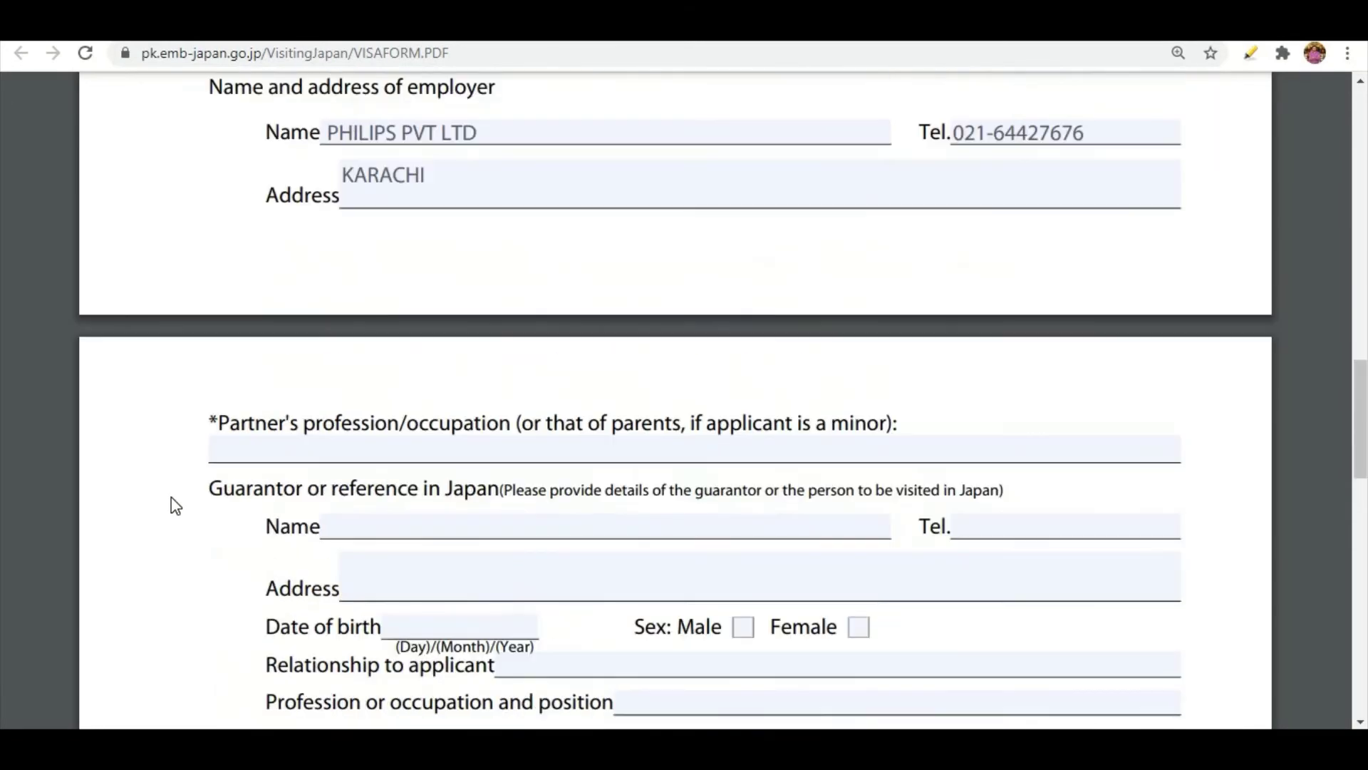
{"action": "left_click", "coordinate": [245, 464]}
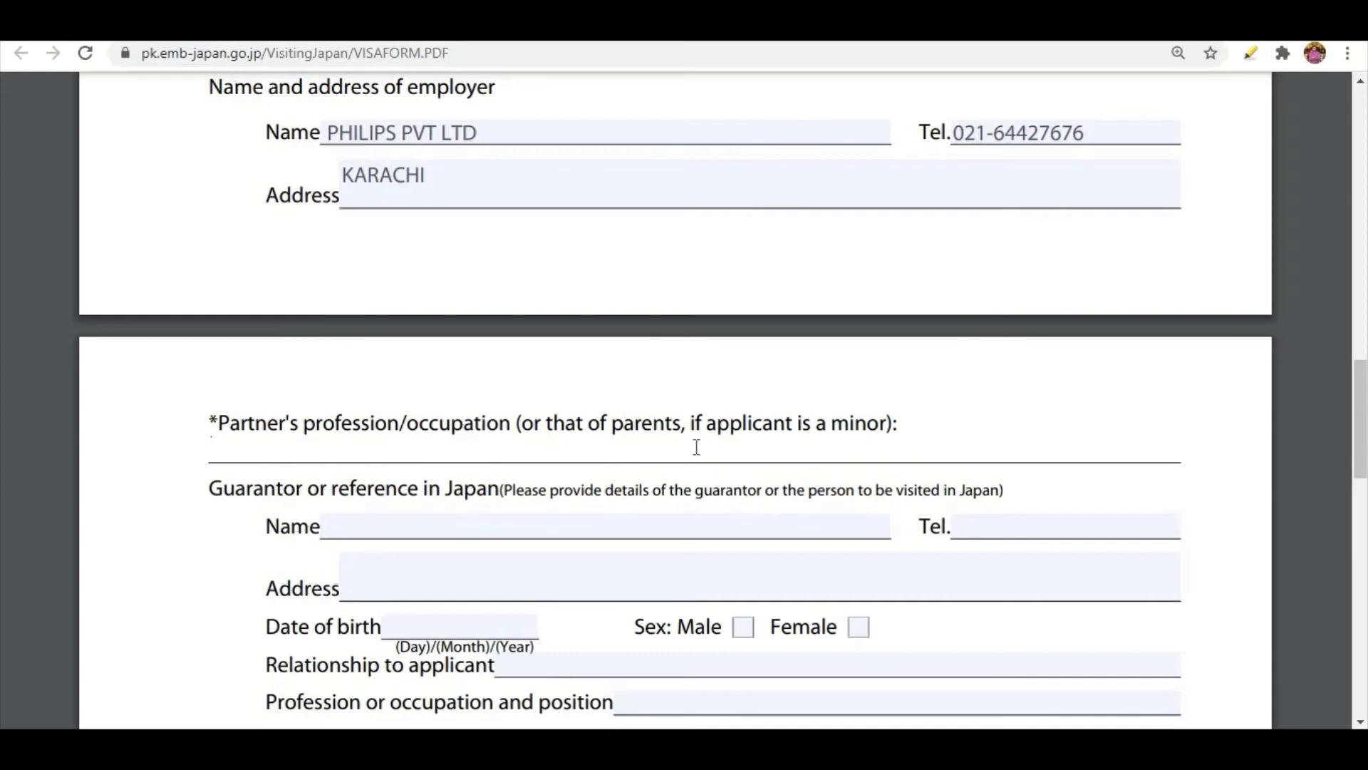
Enter the guarantor's full name and telephone number in the Guarantor or reference in Japan section.
{"action": "scroll", "coordinate": [572, 467], "scroll_direction": "down", "scroll_amount": 3}
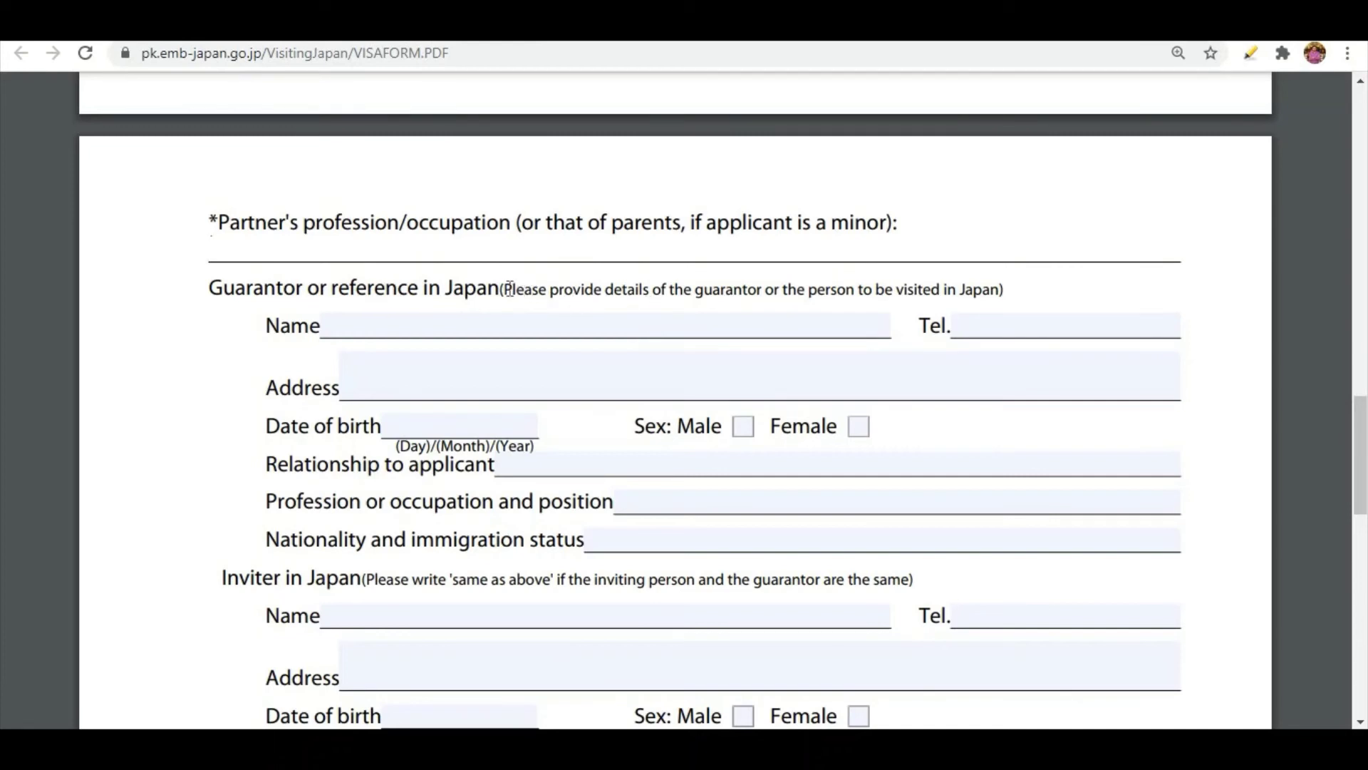
{"action": "left_click_drag", "start_coordinate": [509, 289], "coordinate": [1008, 289]}
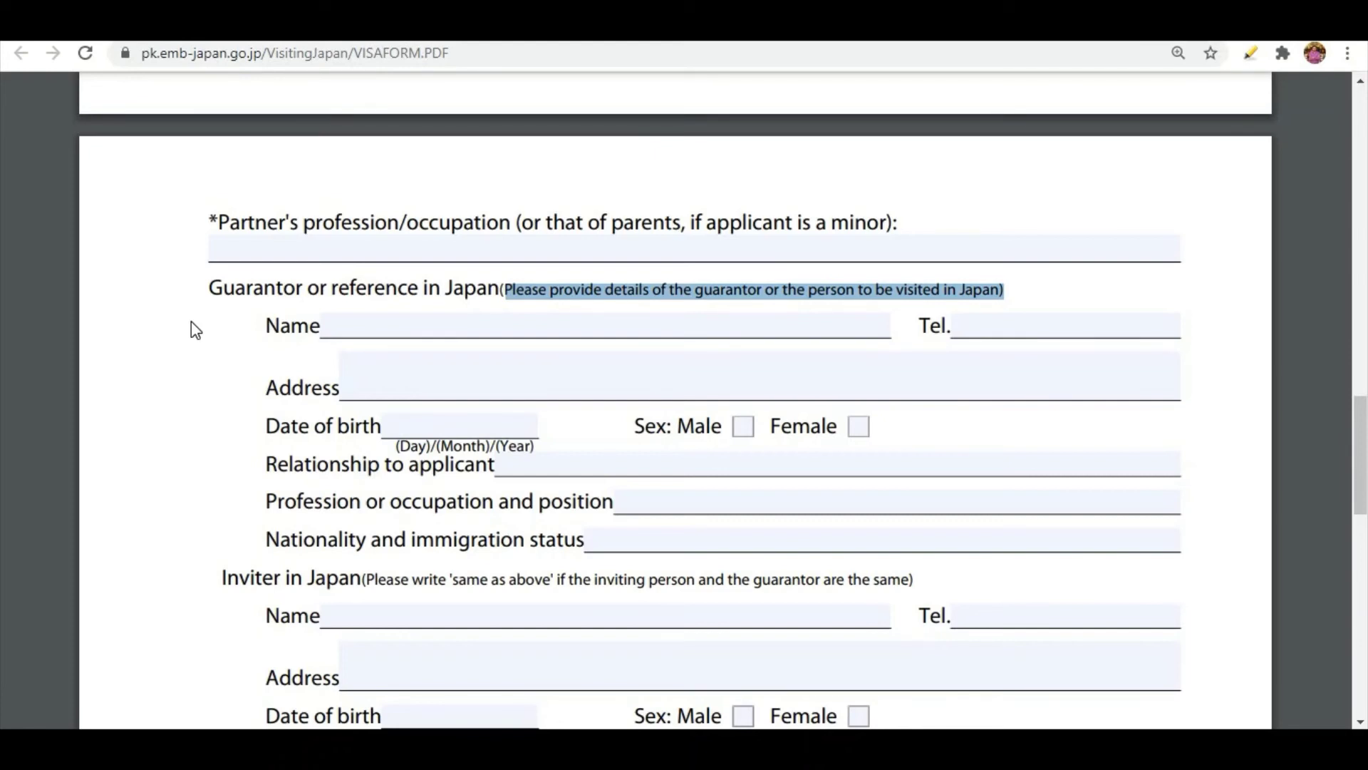
{"action": "left_click", "coordinate": [400, 328]}
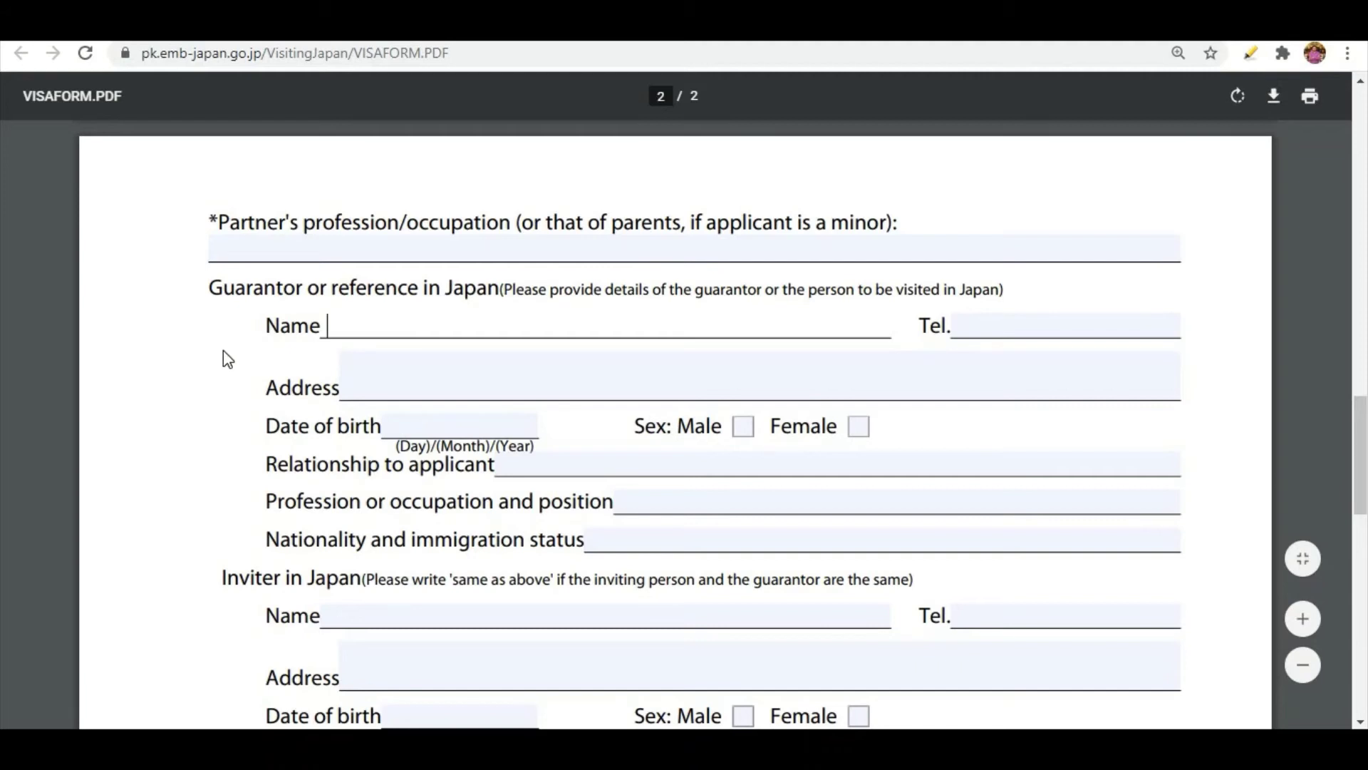
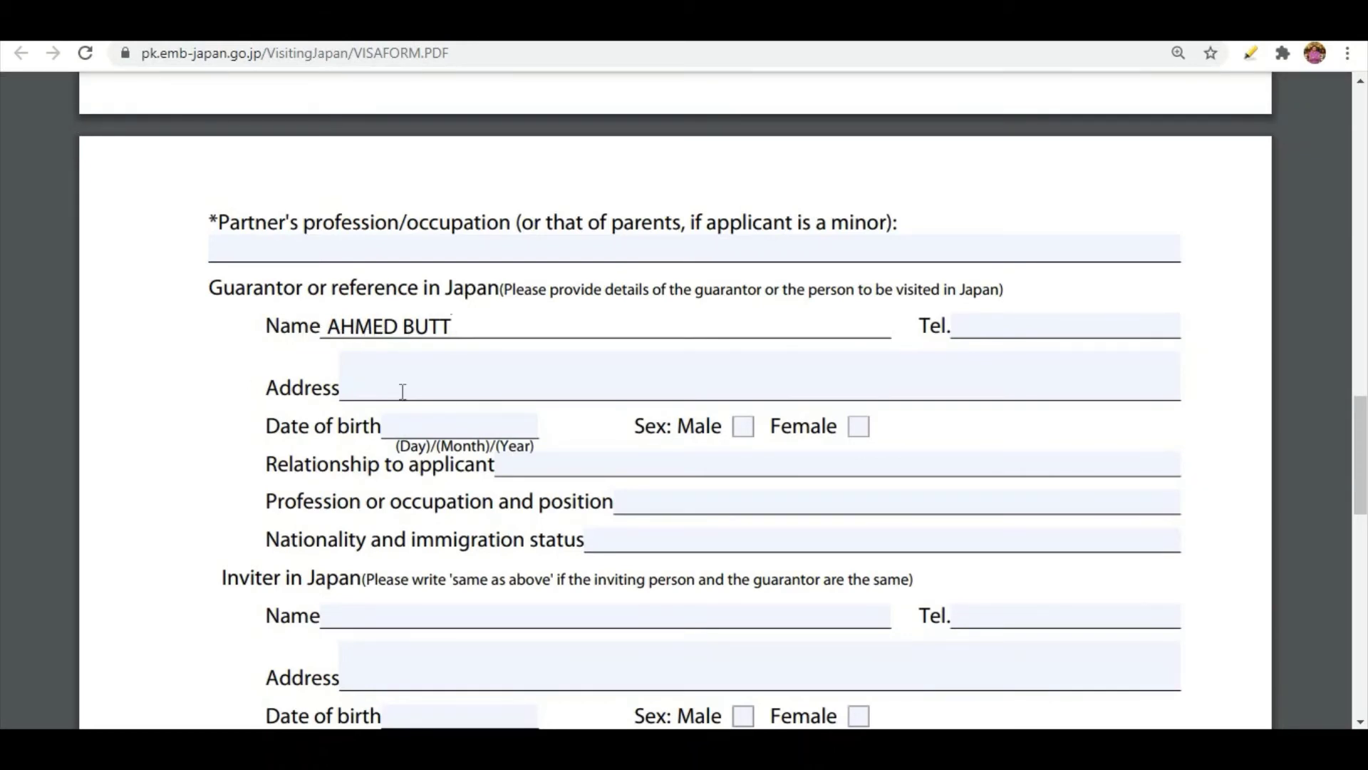
{"action": "left_click", "coordinate": [988, 335]}
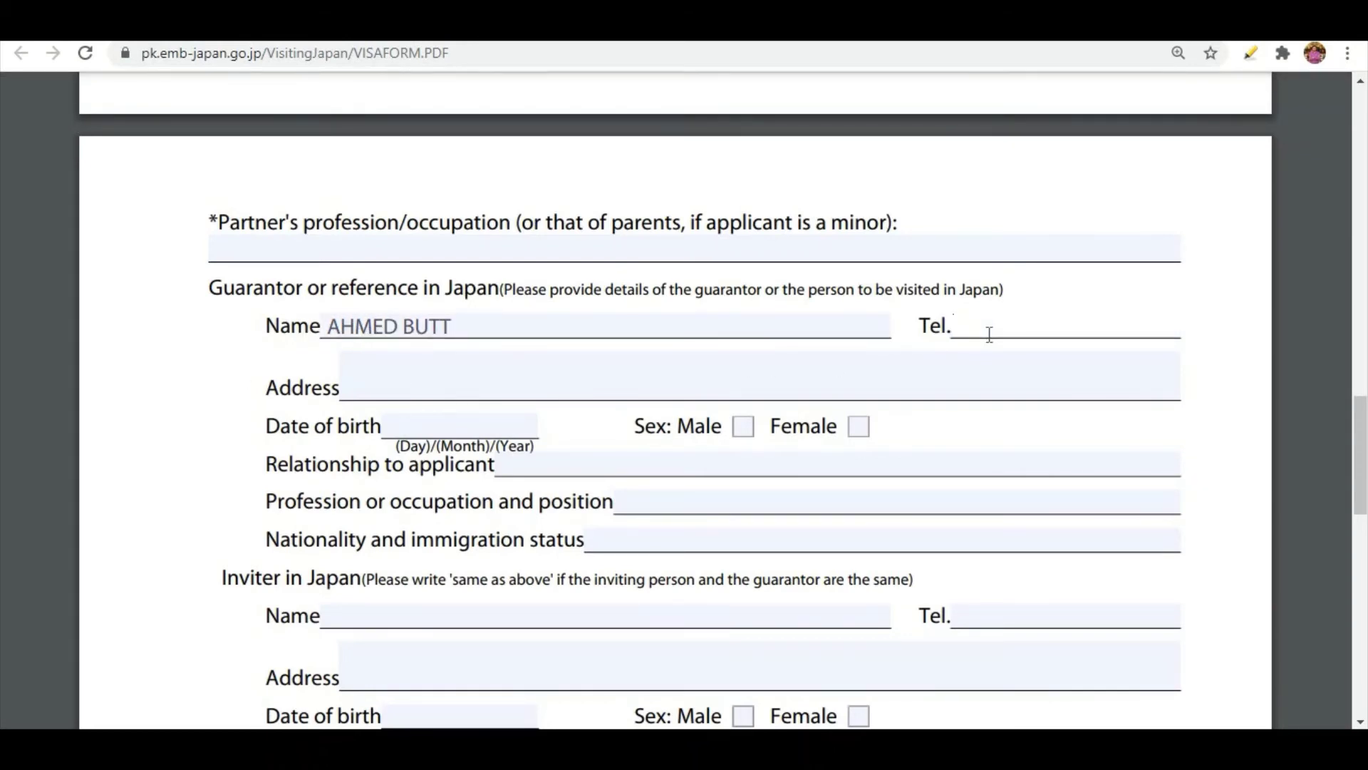
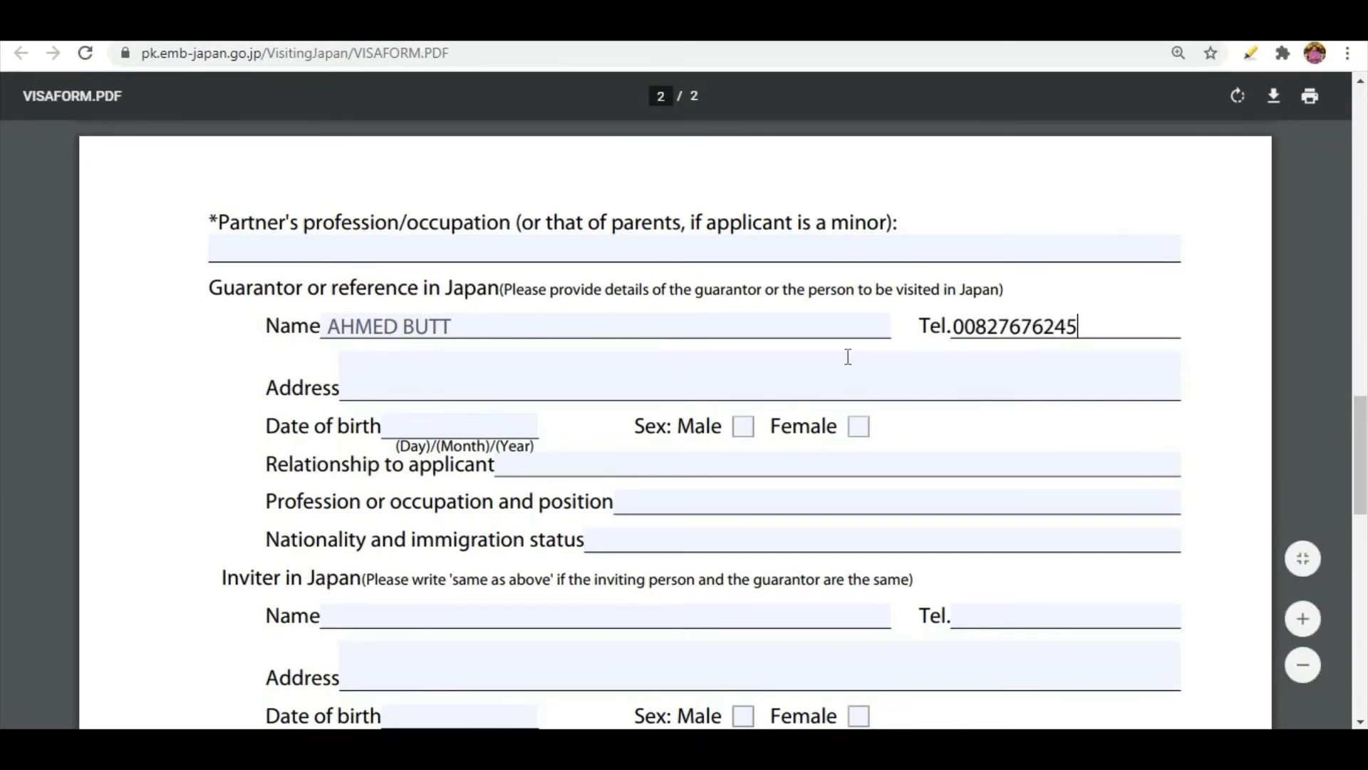
Enter the guarantor's city in the guarantor's address field.
{"action": "left_click", "coordinate": [574, 394]}
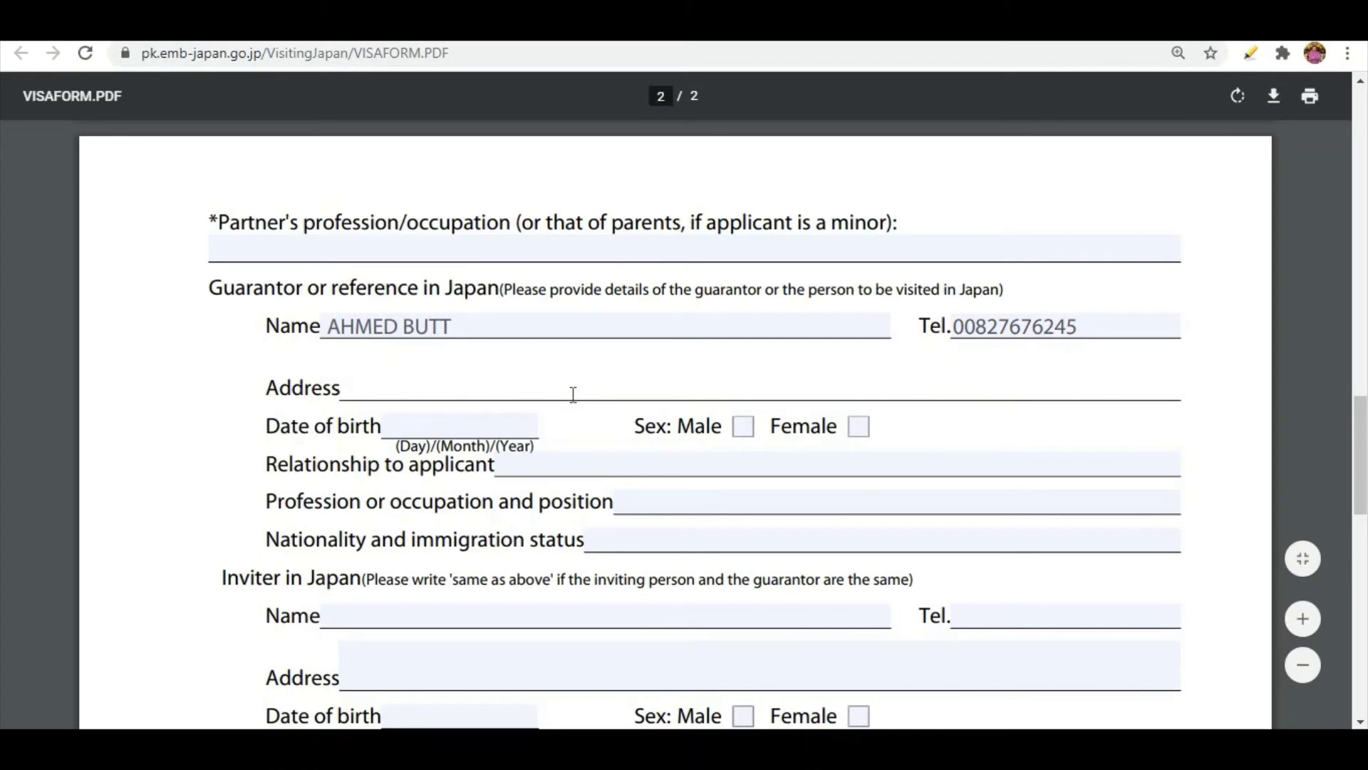
{"action": "type", "text": "TOKOYO"}
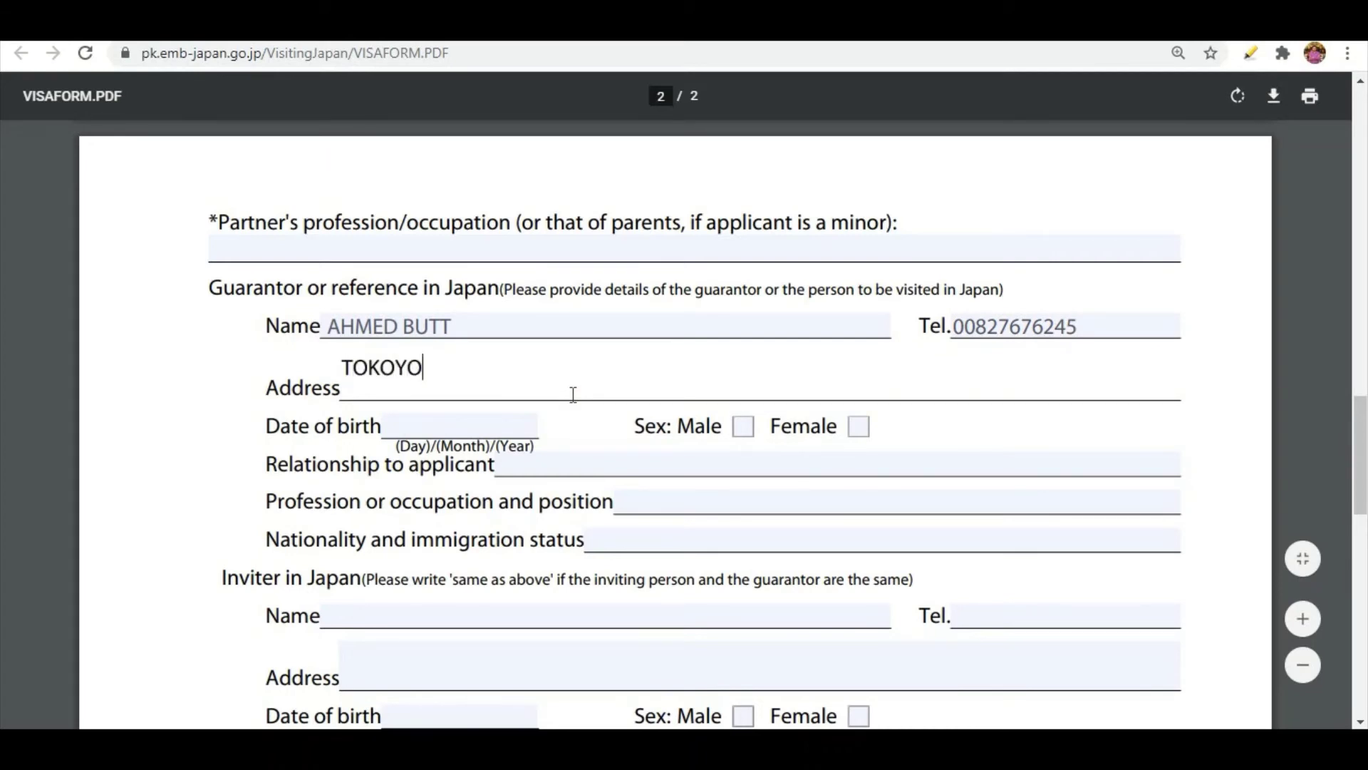
Enter the guarantor's date of birth in day/month/year format and mark the sex as Male.
{"action": "left_click", "coordinate": [440, 429]}
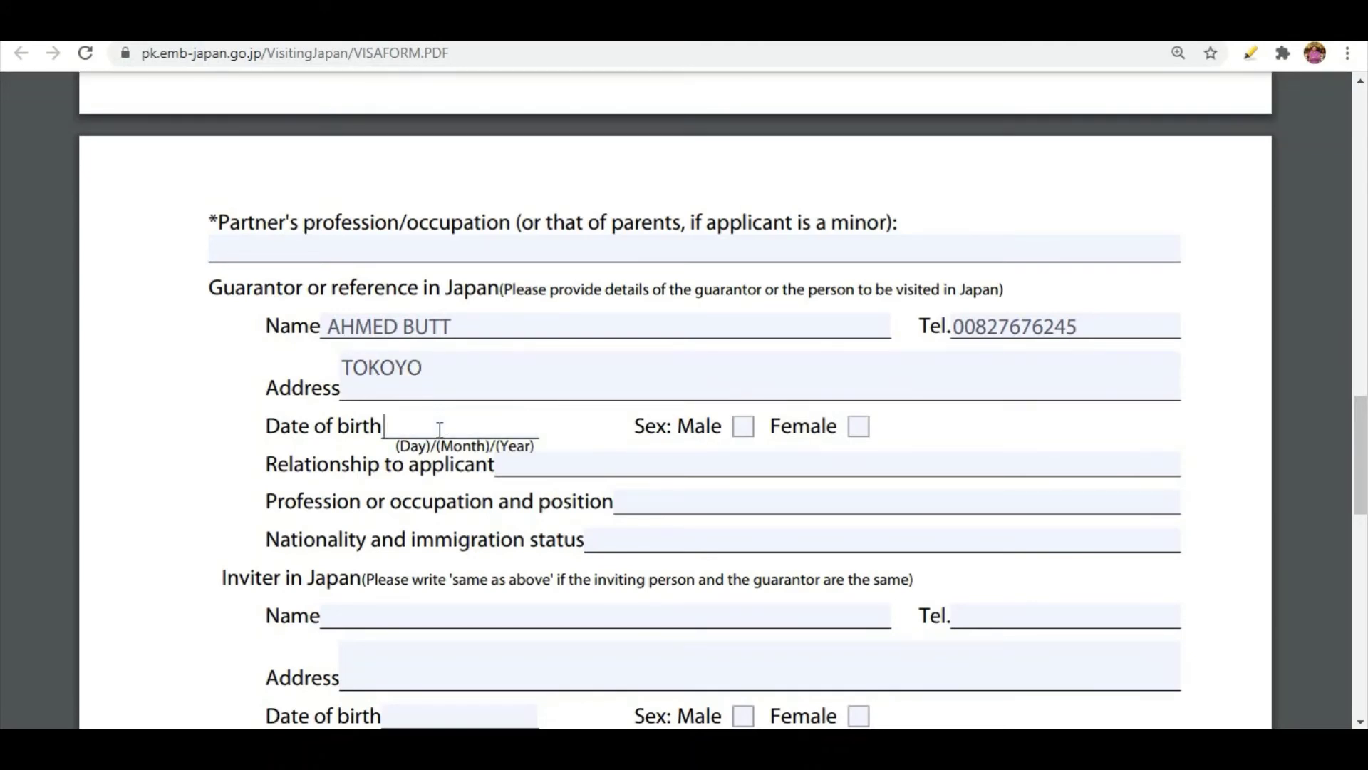
{"action": "type", "text": "01/01"}
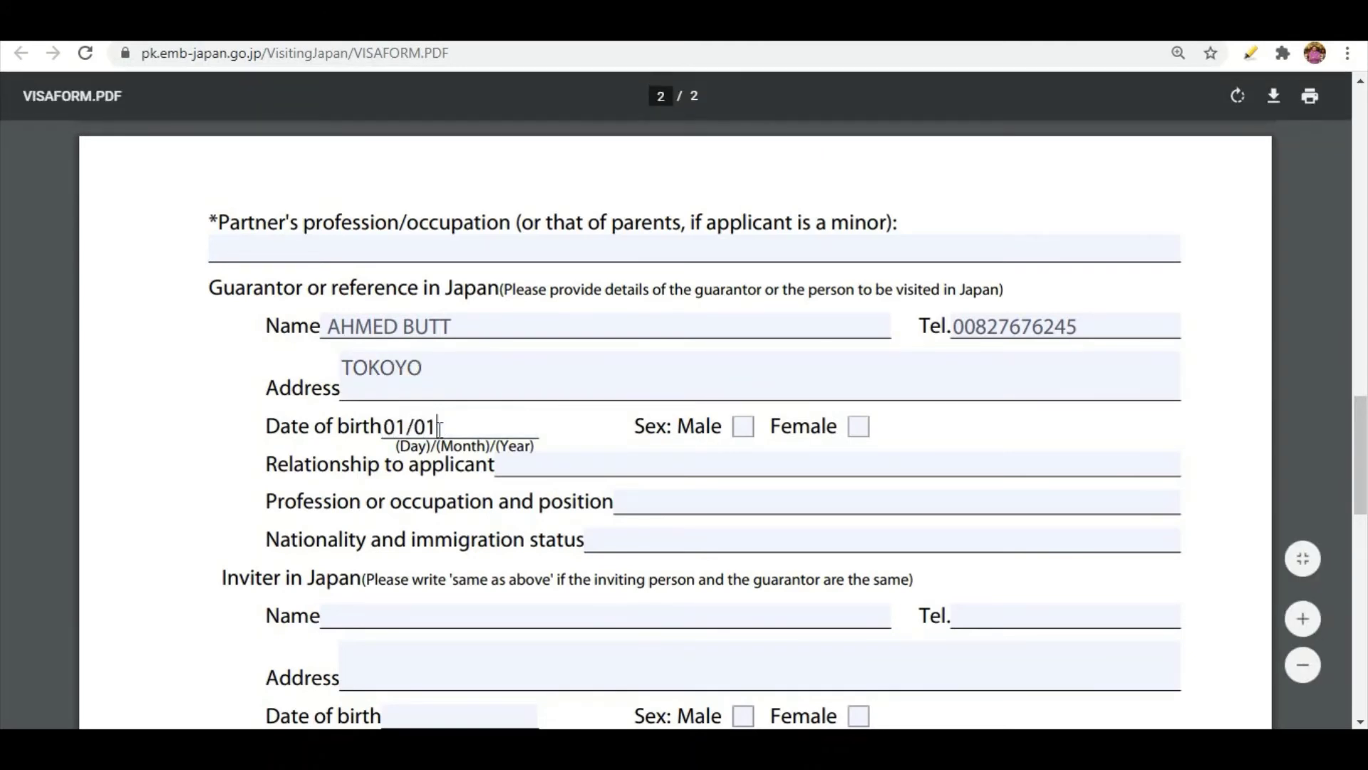
{"action": "type", "text": "/2981"}
{"action": "left_click", "coordinate": [743, 432]}
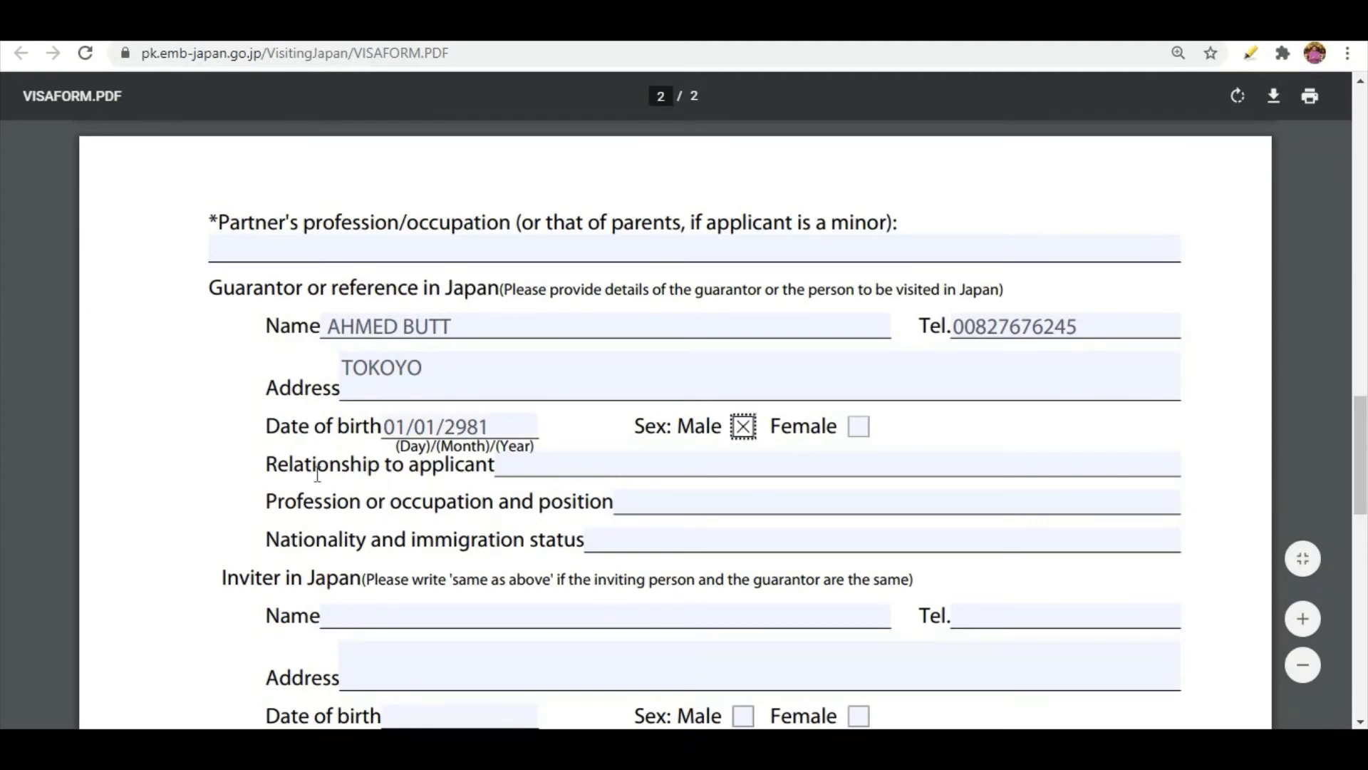
Enter FRIEND as the guarantor's relationship to the applicant and BUSINESS MAN as the profession or occupation.
{"action": "left_click", "coordinate": [647, 466]}
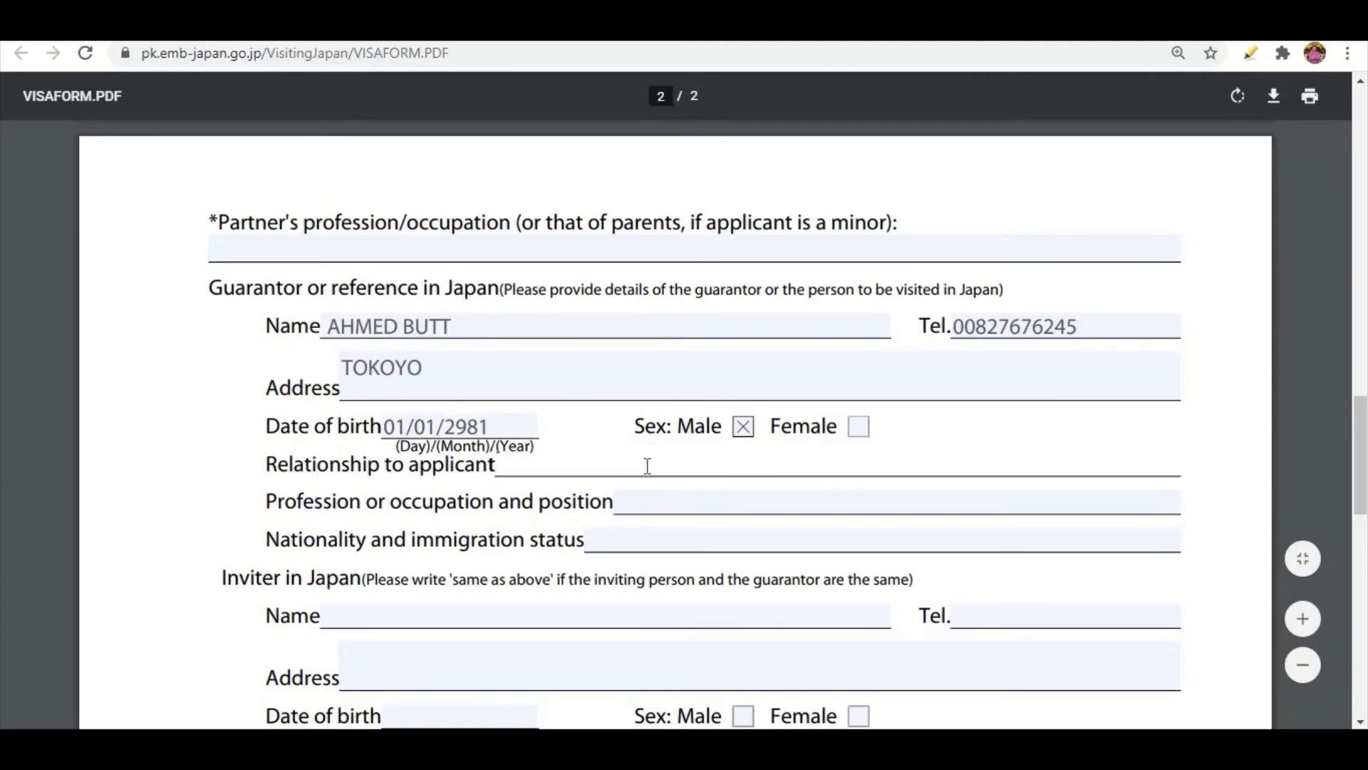
{"action": "type", "text": "FRIEND"}
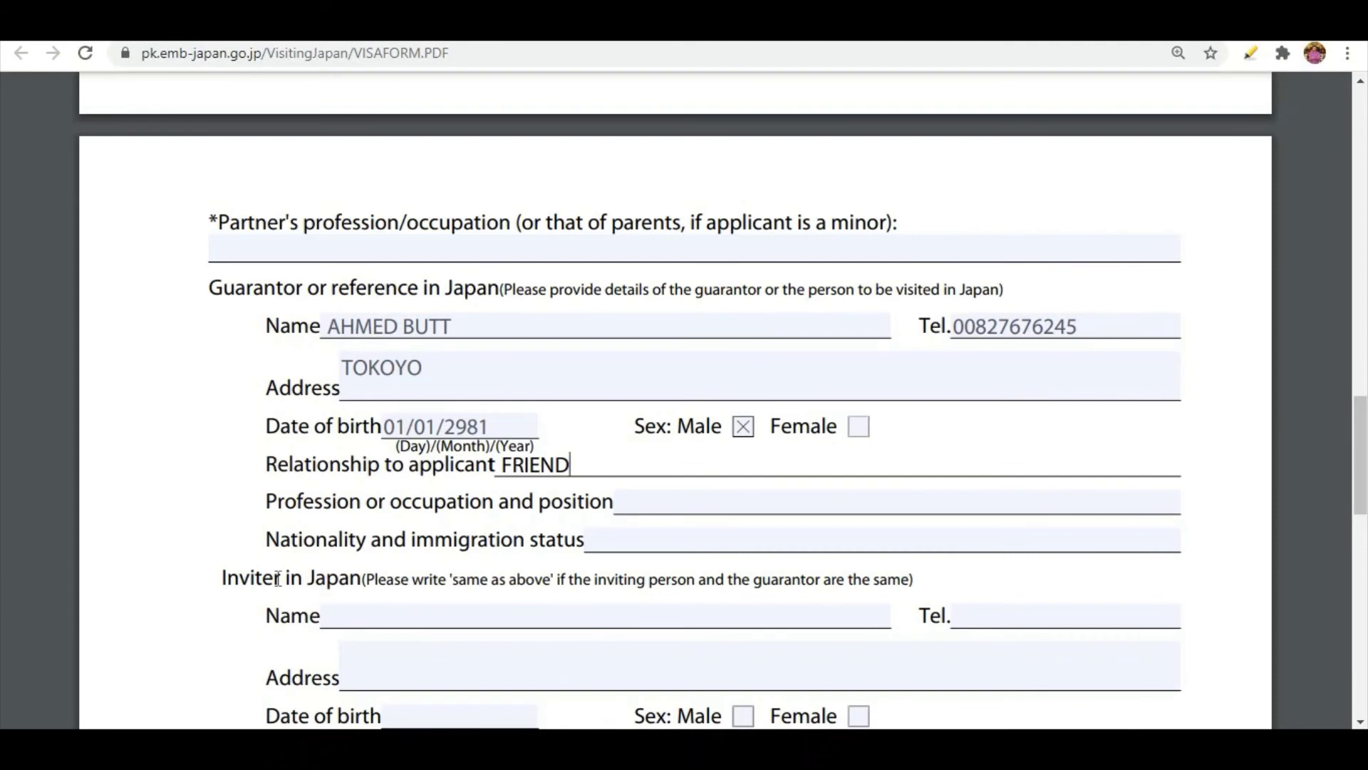
{"action": "left_click", "coordinate": [645, 507]}
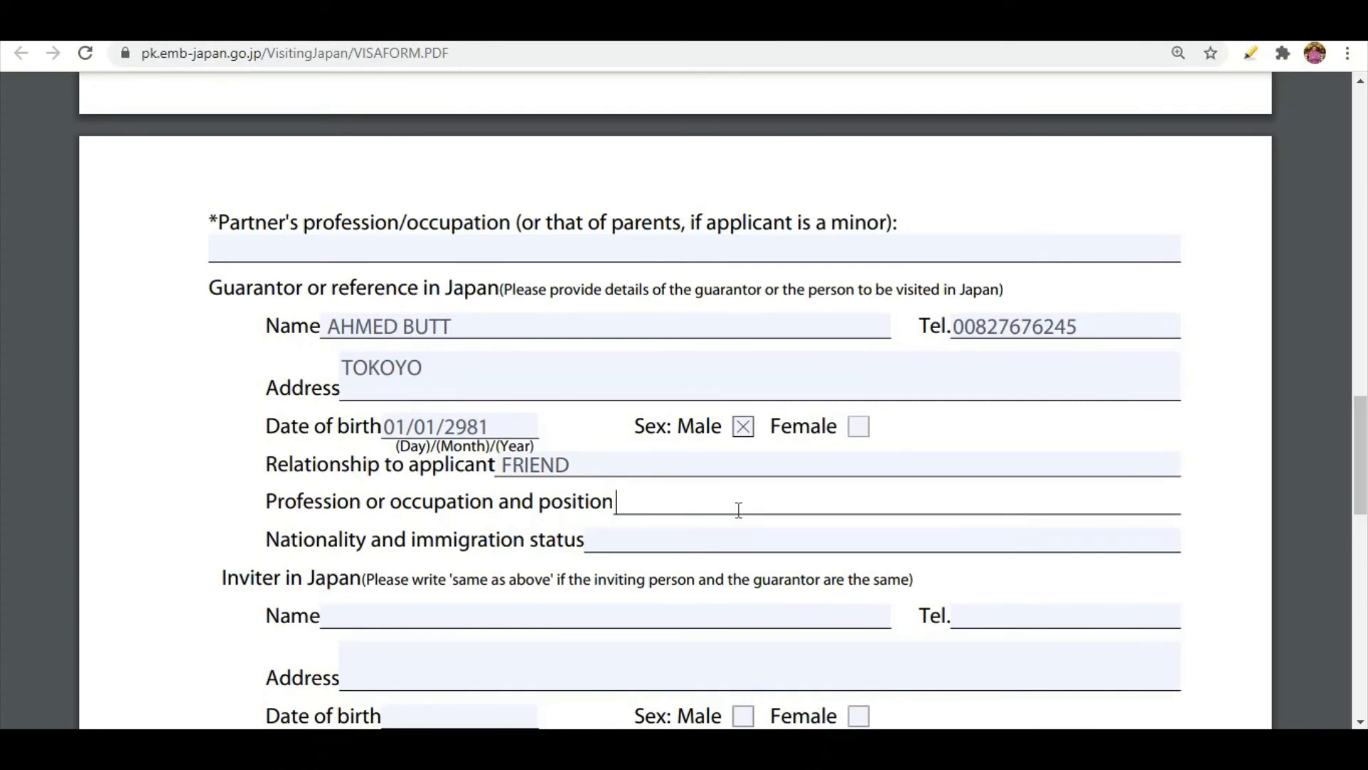
{"action": "type", "text": "BUS"}
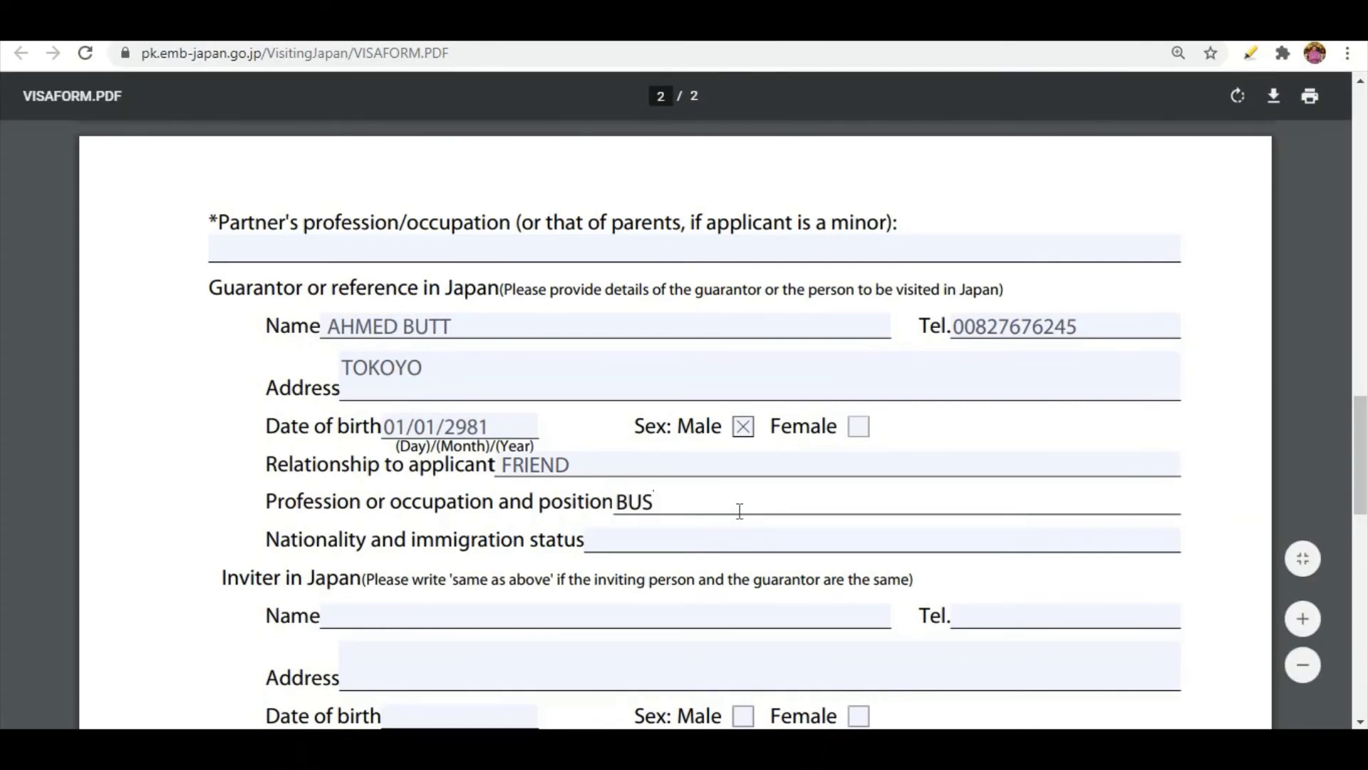
{"action": "type", "text": "INESS MAN"}
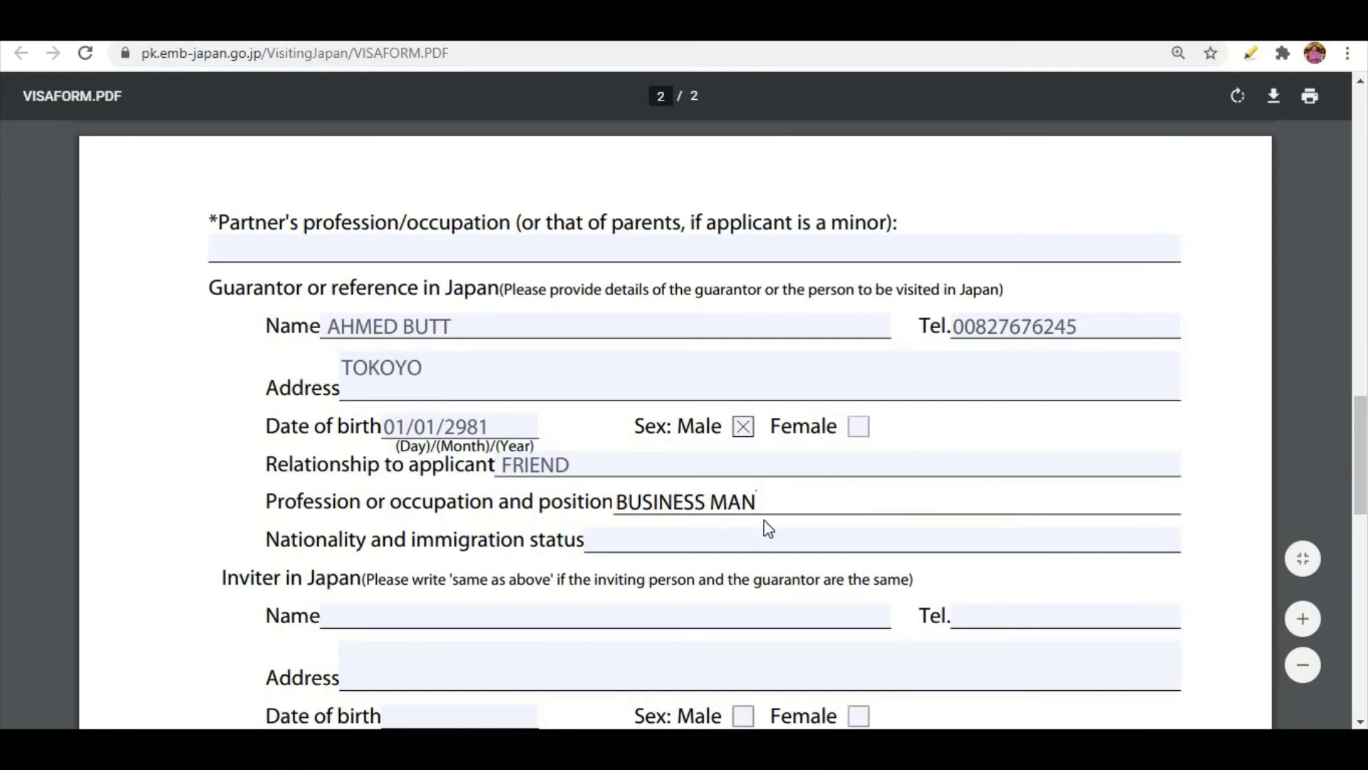
Enter NATIONAL as the guarantor's nationality and immigration status.
{"action": "scroll", "coordinate": [681, 497], "scroll_direction": "down", "scroll_amount": 3}
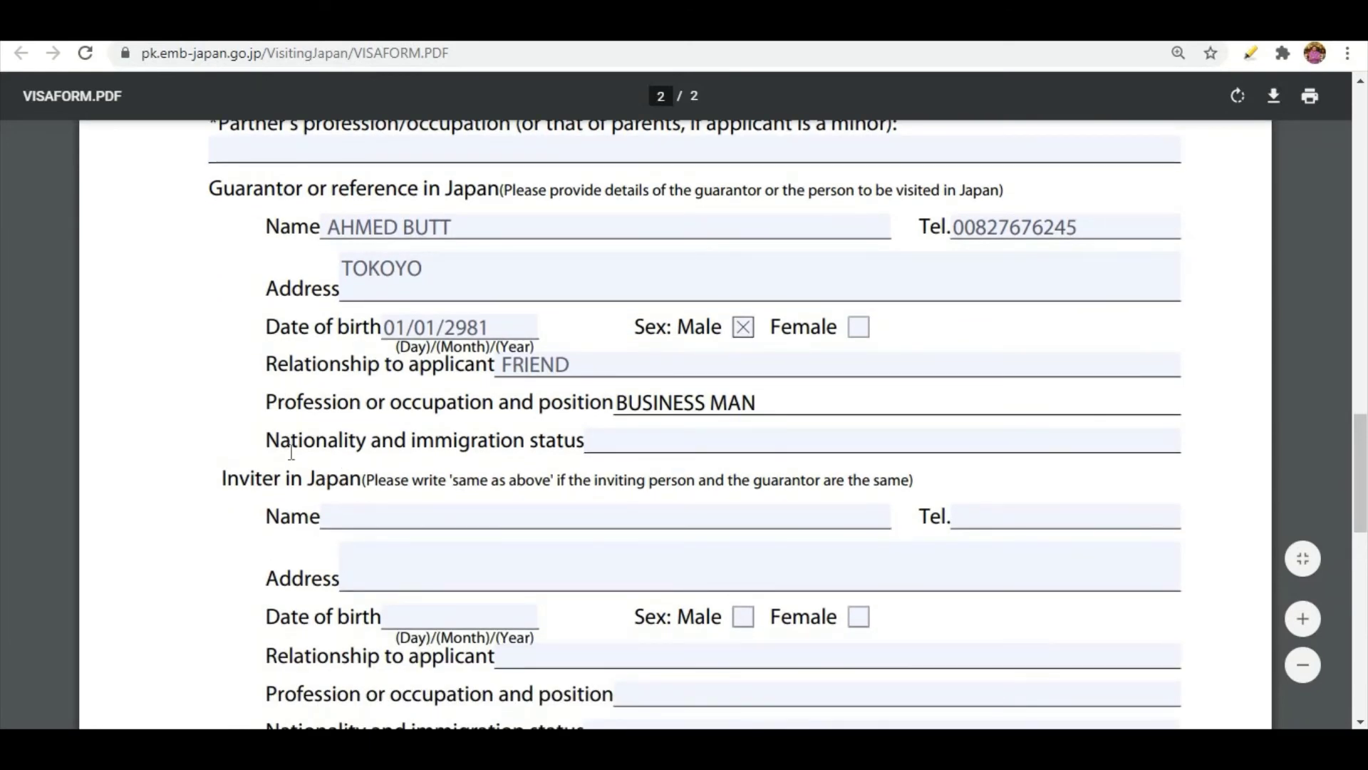
{"action": "left_click", "coordinate": [652, 442]}
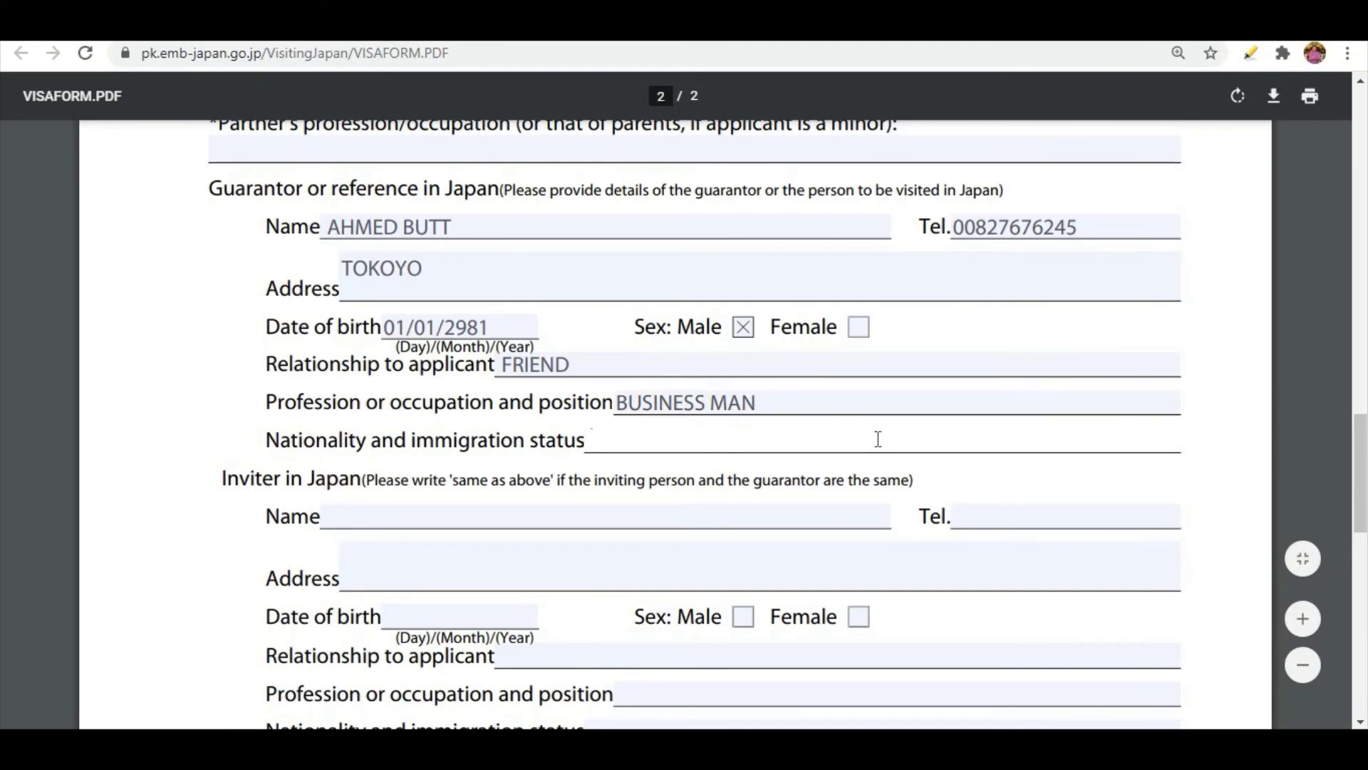
{"action": "type", "text": "NATIONAL"}
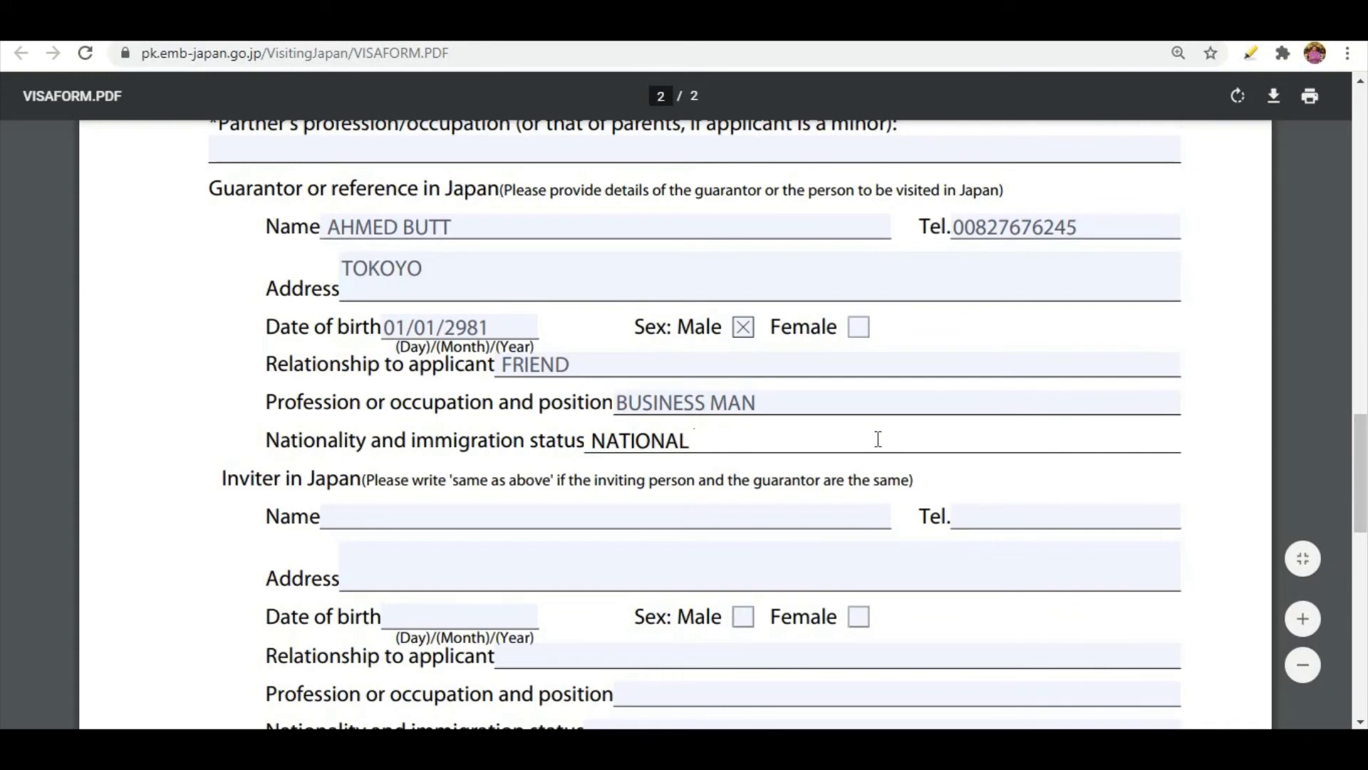
Enter SAME AS ABOVE as the name in the Inviter in Japan section.
{"action": "scroll", "coordinate": [200, 312], "scroll_direction": "up", "scroll_amount": 1}
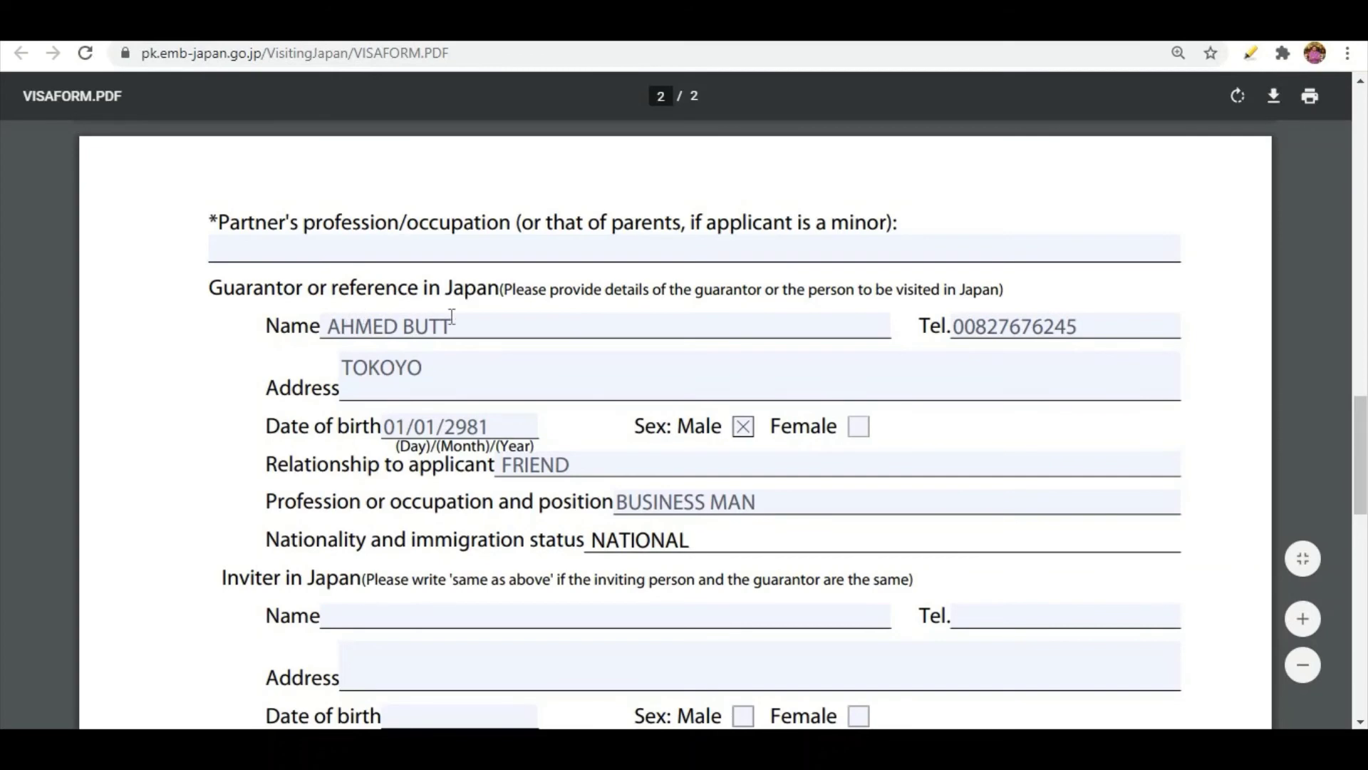
{"action": "scroll", "coordinate": [340, 442], "scroll_direction": "down", "scroll_amount": 2}
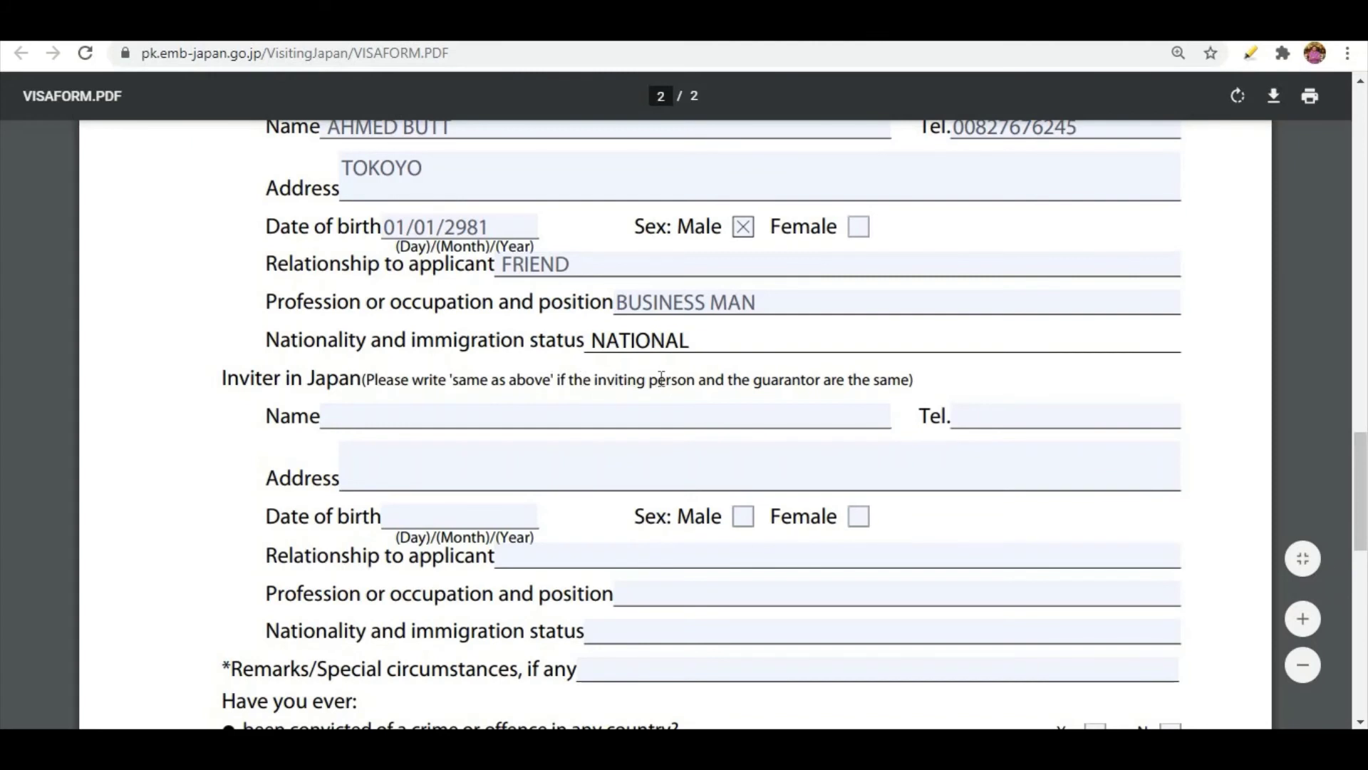
{"action": "left_click", "coordinate": [563, 412]}
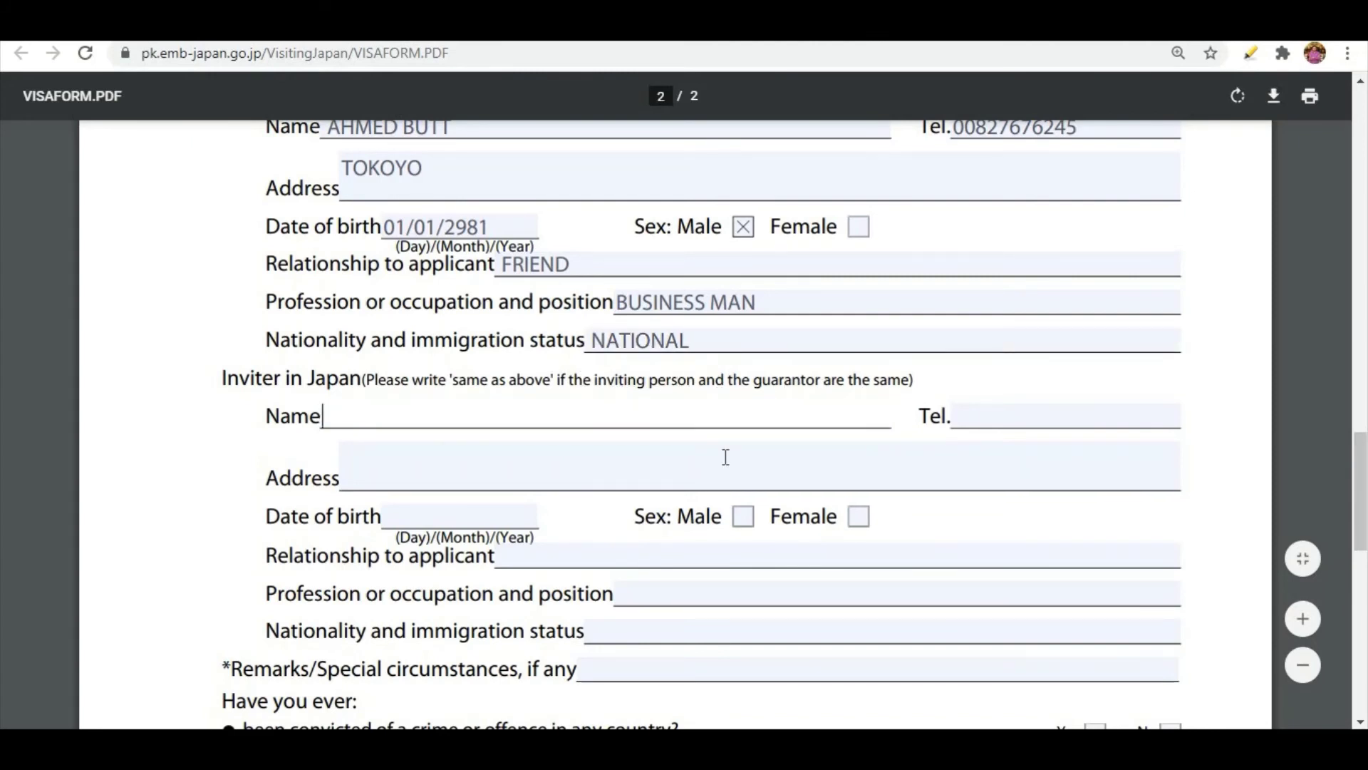
{"action": "type", "text": "SAME AS"}
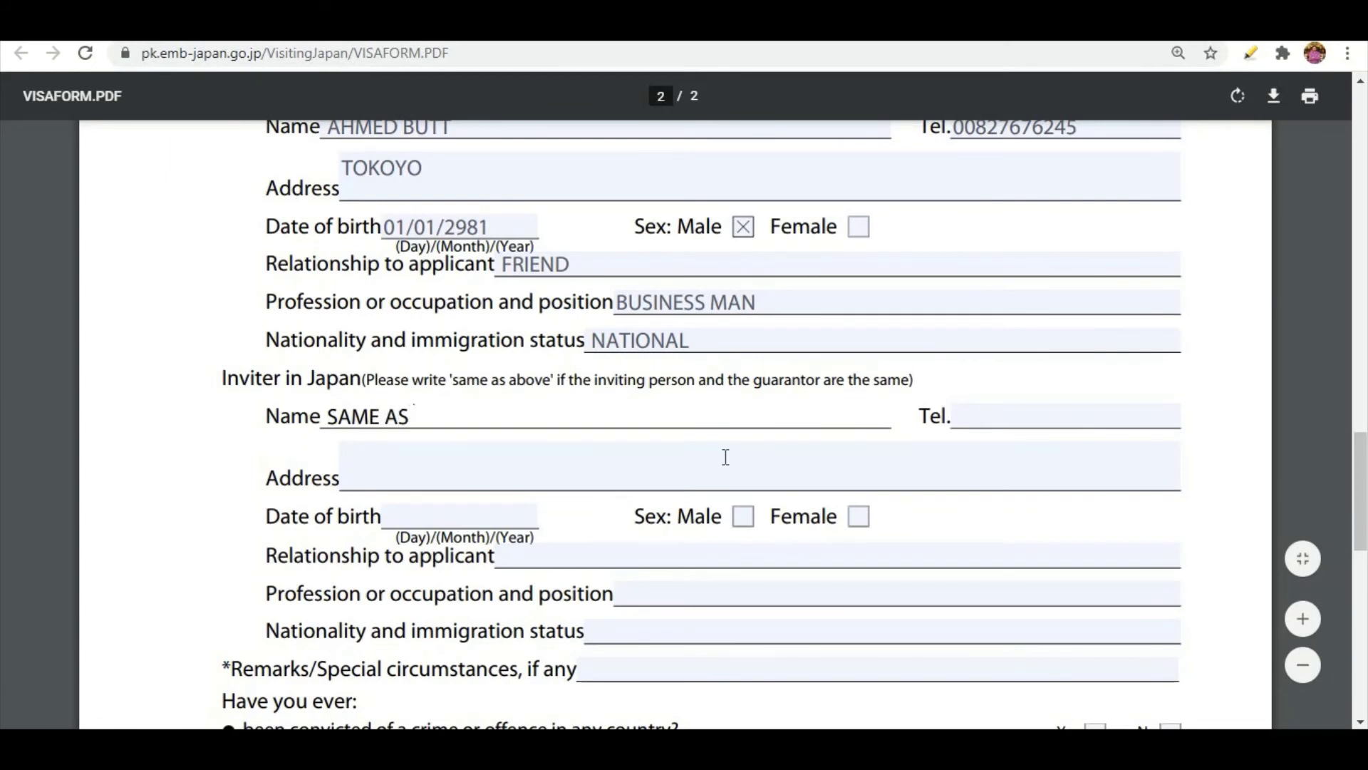
{"action": "type", "text": " ABOVE"}
{"action": "scroll", "coordinate": [717, 467], "scroll_direction": "up", "scroll_amount": 1}
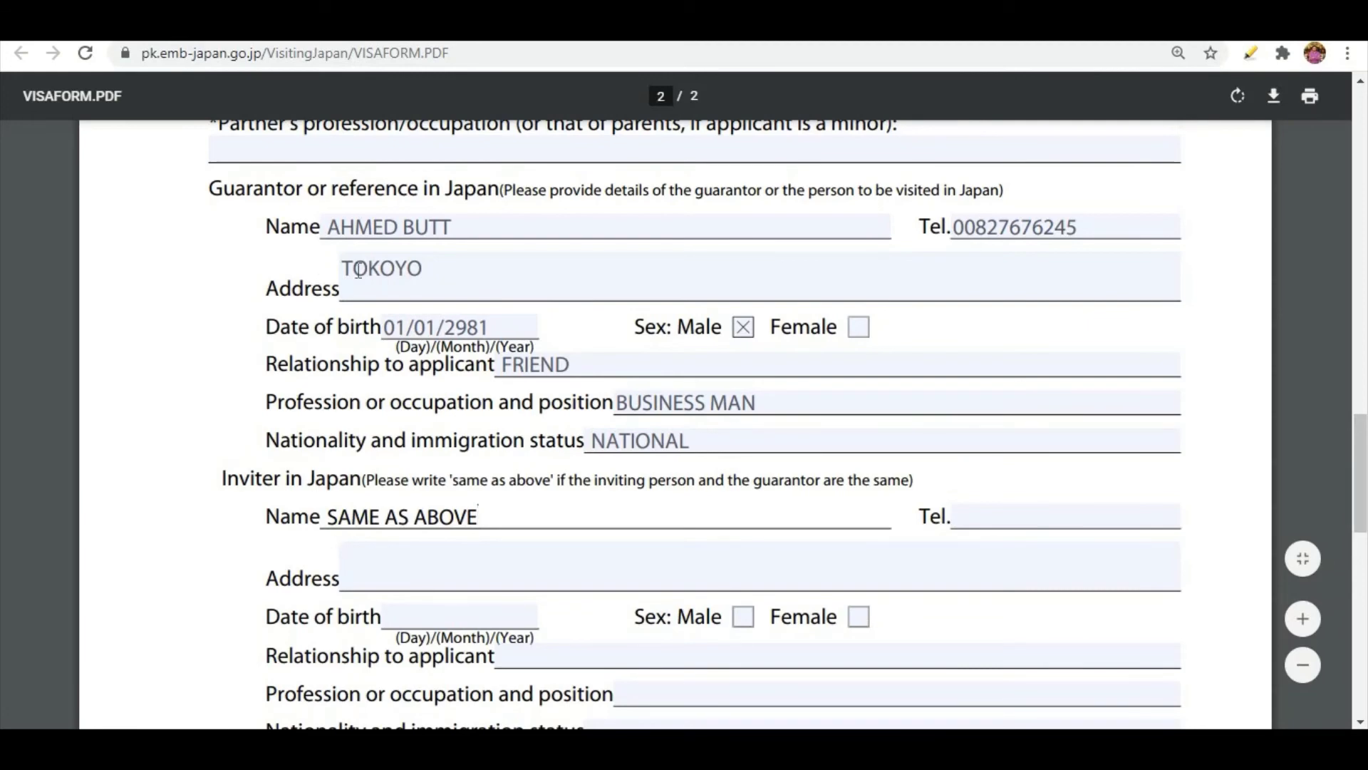
Enter I AM A CIVILIZED CITIZEN OF MY COUNTRY AND I SHALL COME B as the remarks or special circumstances.
{"action": "scroll", "coordinate": [221, 429], "scroll_direction": "down", "scroll_amount": 2}
{"action": "scroll", "coordinate": [221, 429], "scroll_direction": "up", "scroll_amount": 2}
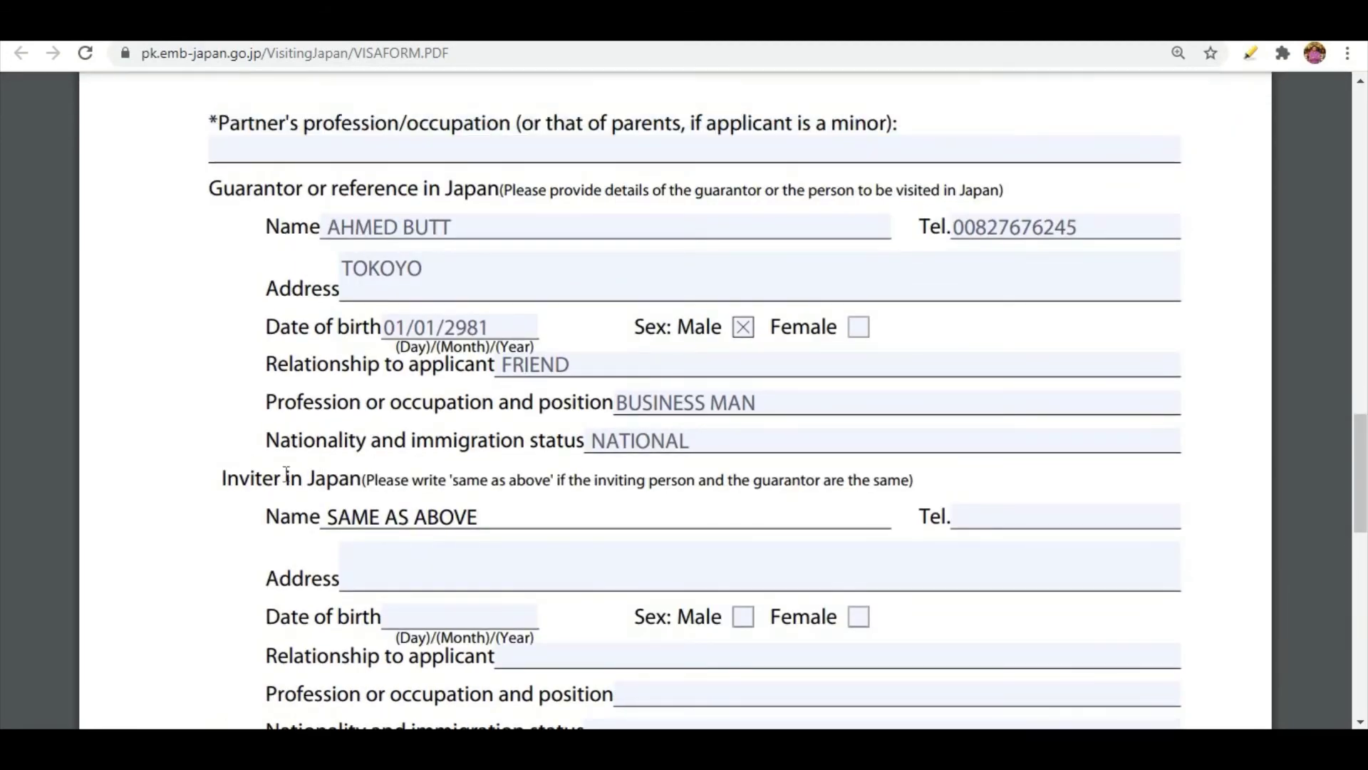
{"action": "scroll", "coordinate": [357, 496], "scroll_direction": "down", "scroll_amount": 6}
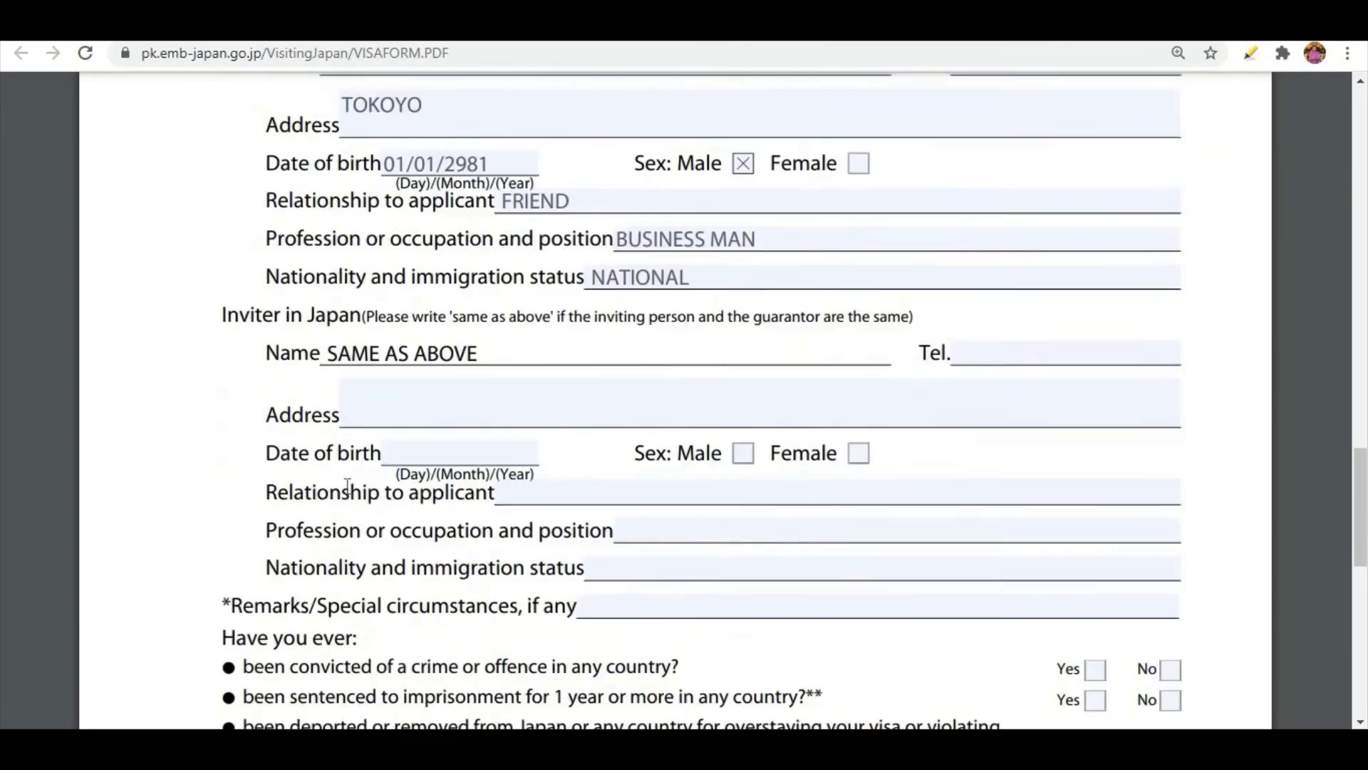
{"action": "scroll", "coordinate": [352, 475], "scroll_direction": "down", "scroll_amount": 2}
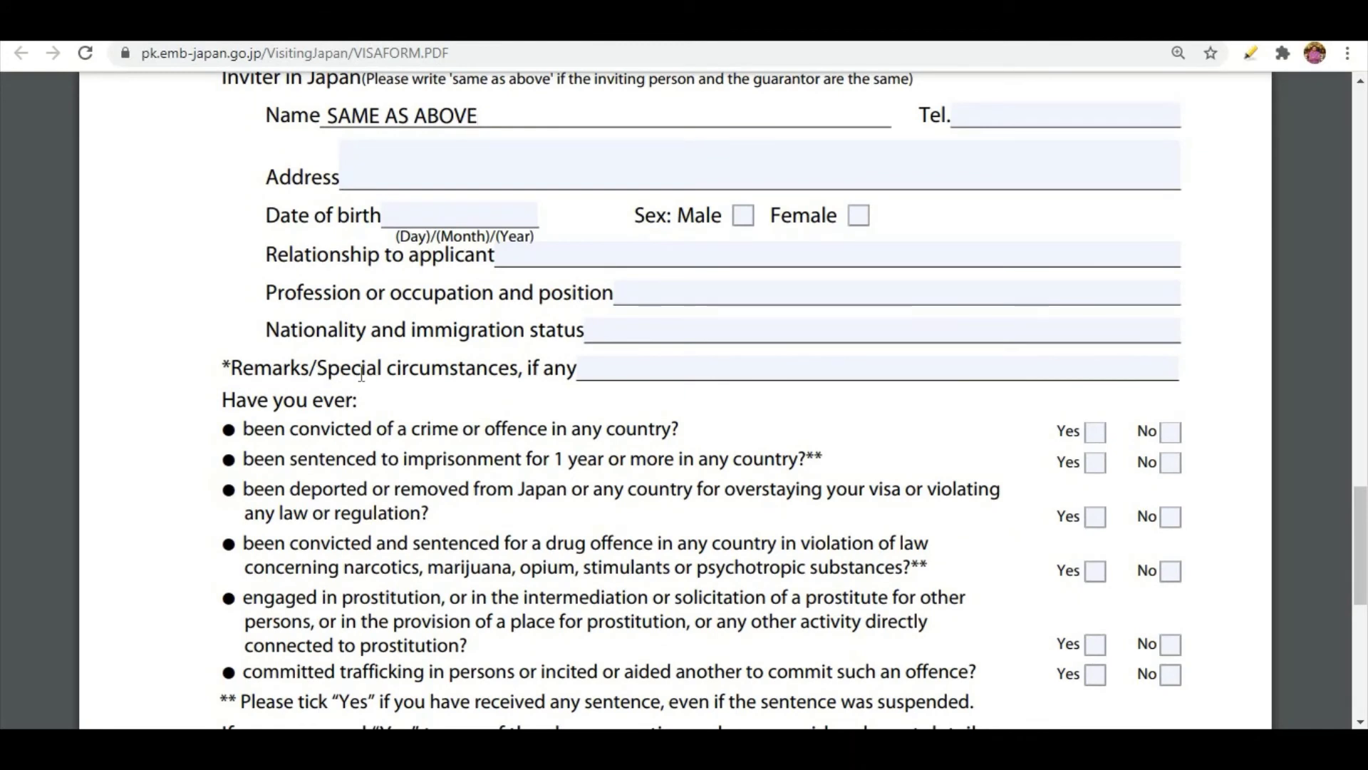
{"action": "left_click", "coordinate": [600, 374]}
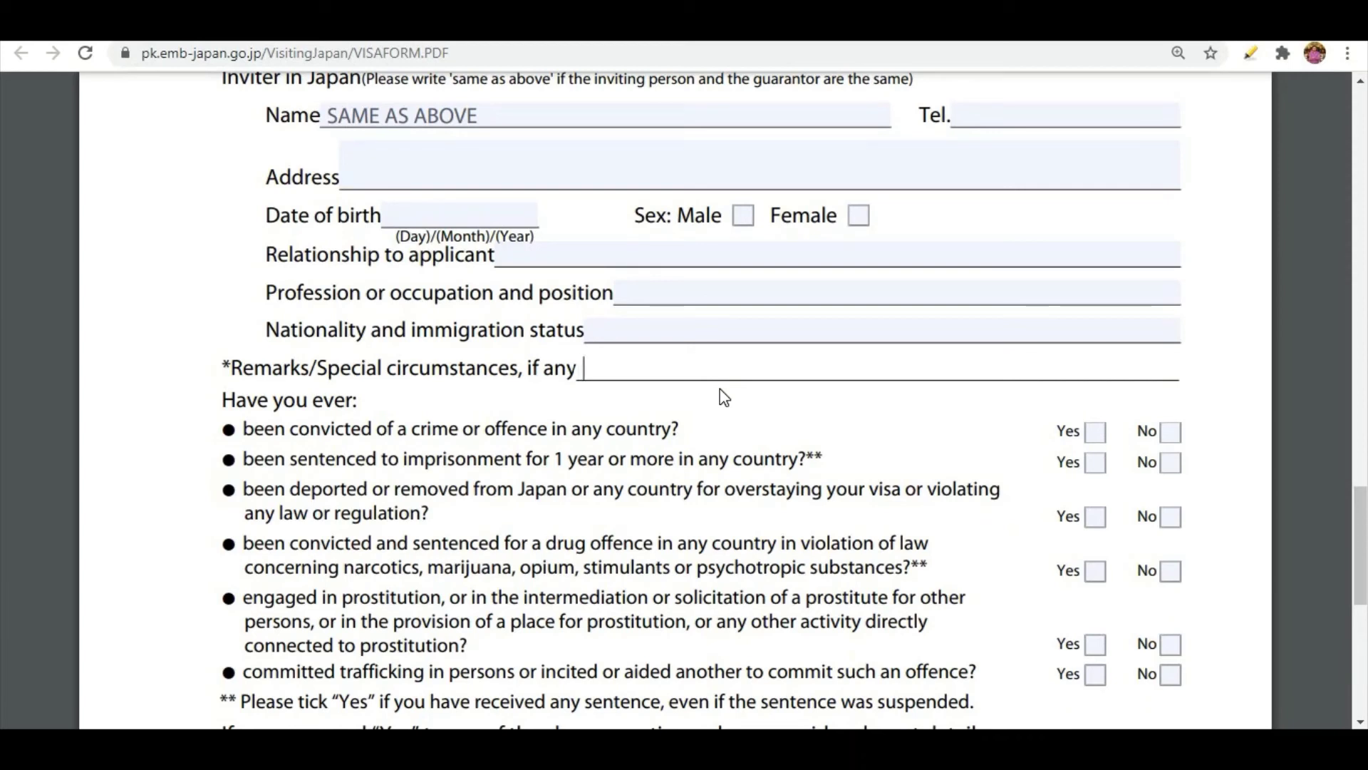
{"action": "type", "text": "I"}
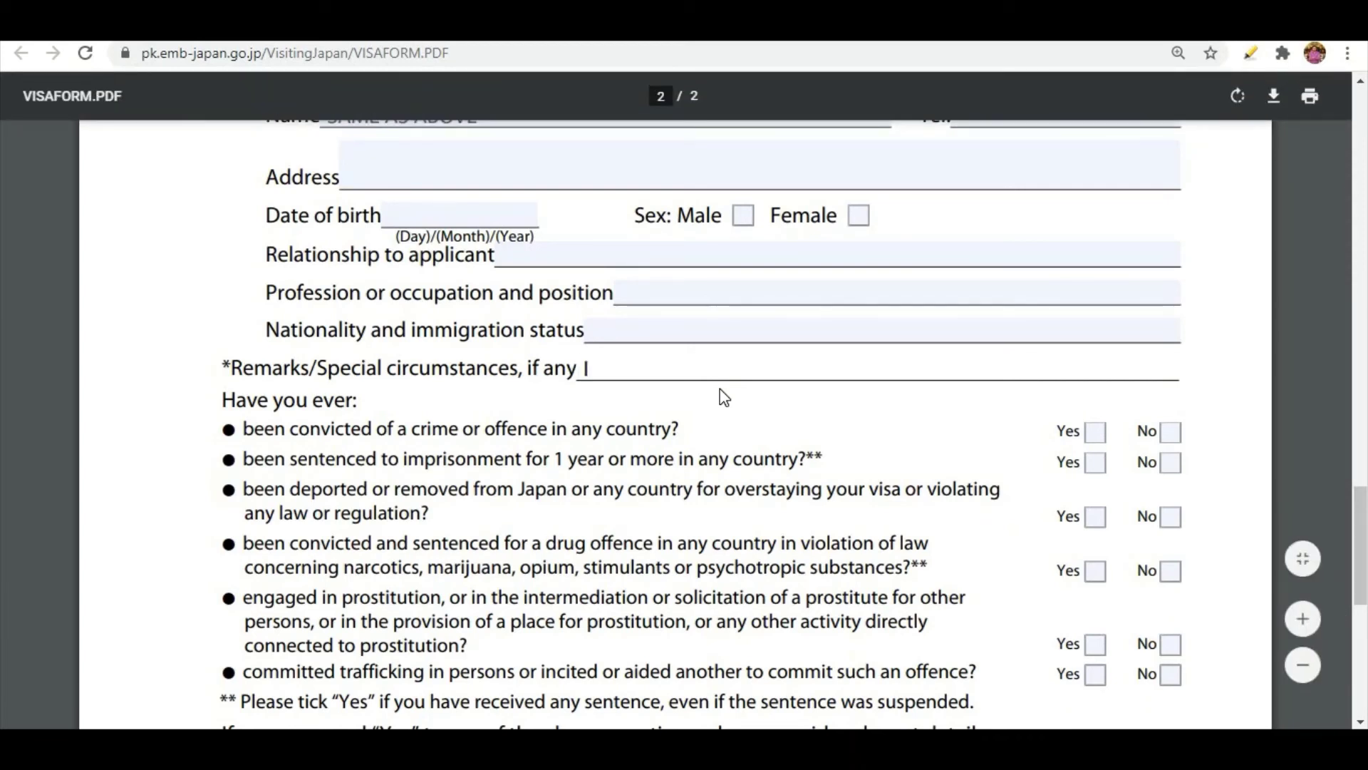
{"action": "type", "text": " AM A CIV"}
{"action": "key", "text": "BackSpace"}
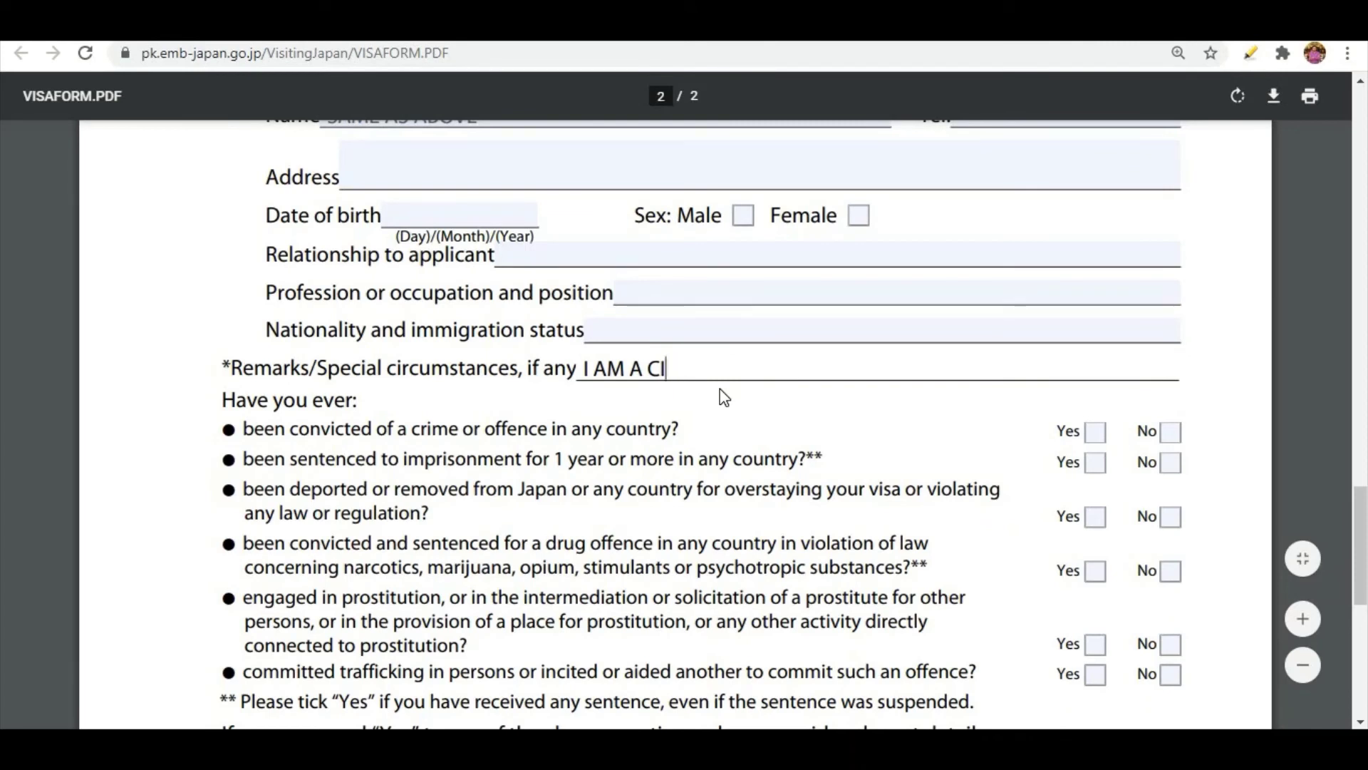
{"action": "type", "text": "VILIS"}
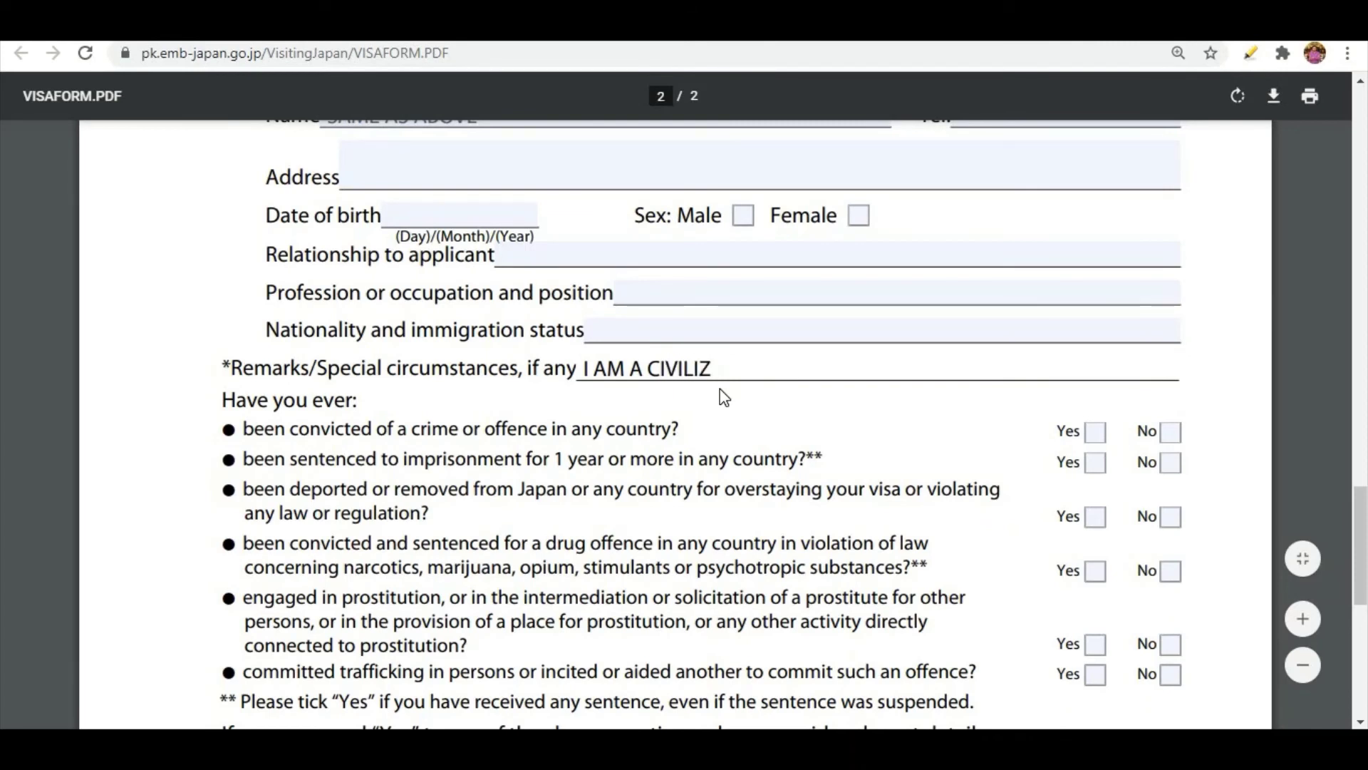
{"action": "type", "text": "E"}
{"action": "key", "text": "BackSpace"}
{"action": "key", "text": "BackSpace"}
{"action": "type", "text": "SED"}
{"action": "key", "text": "BackSpace"}
{"action": "key", "text": "BackSpace"}
{"action": "key", "text": "BackSpace"}
{"action": "key", "text": "BackSpace"}
{"action": "type", "text": "ZED CITIZE"}
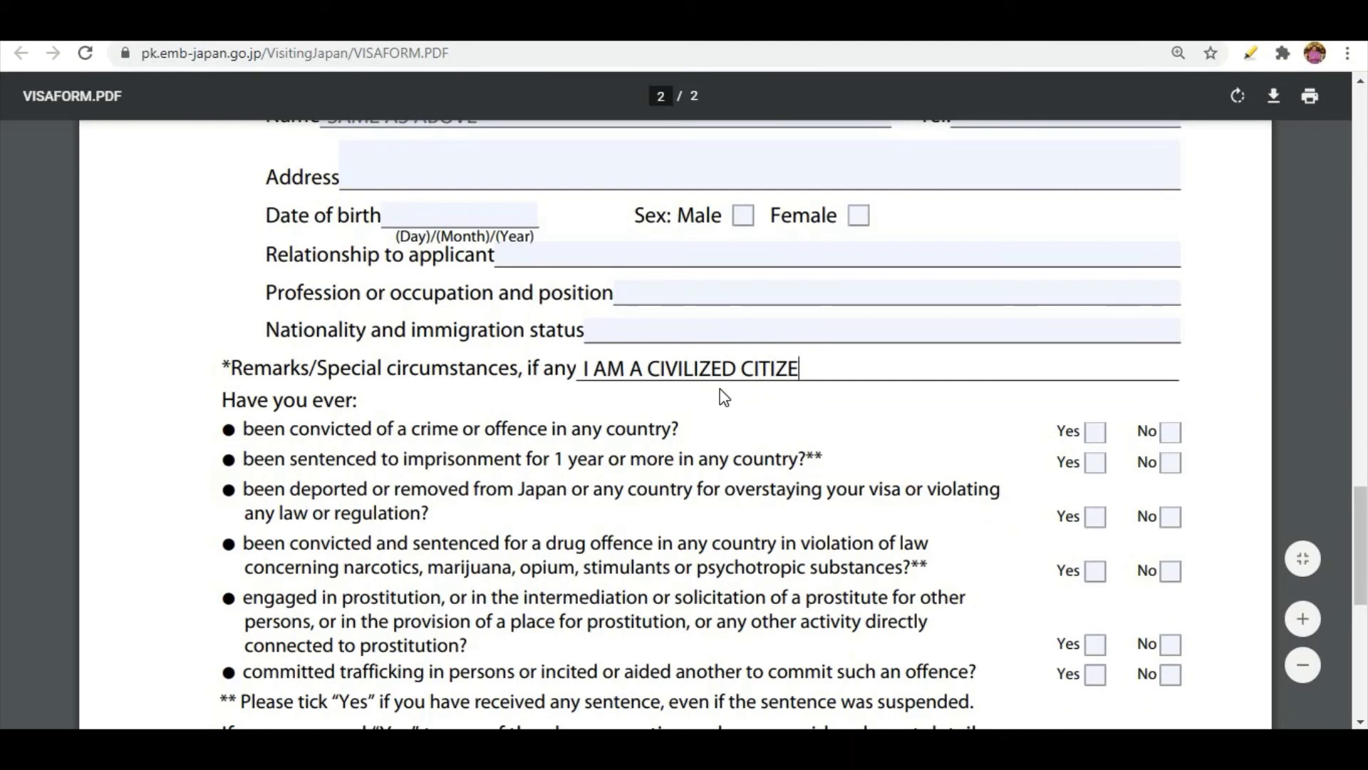
{"action": "type", "text": "N OF MY COIN"}
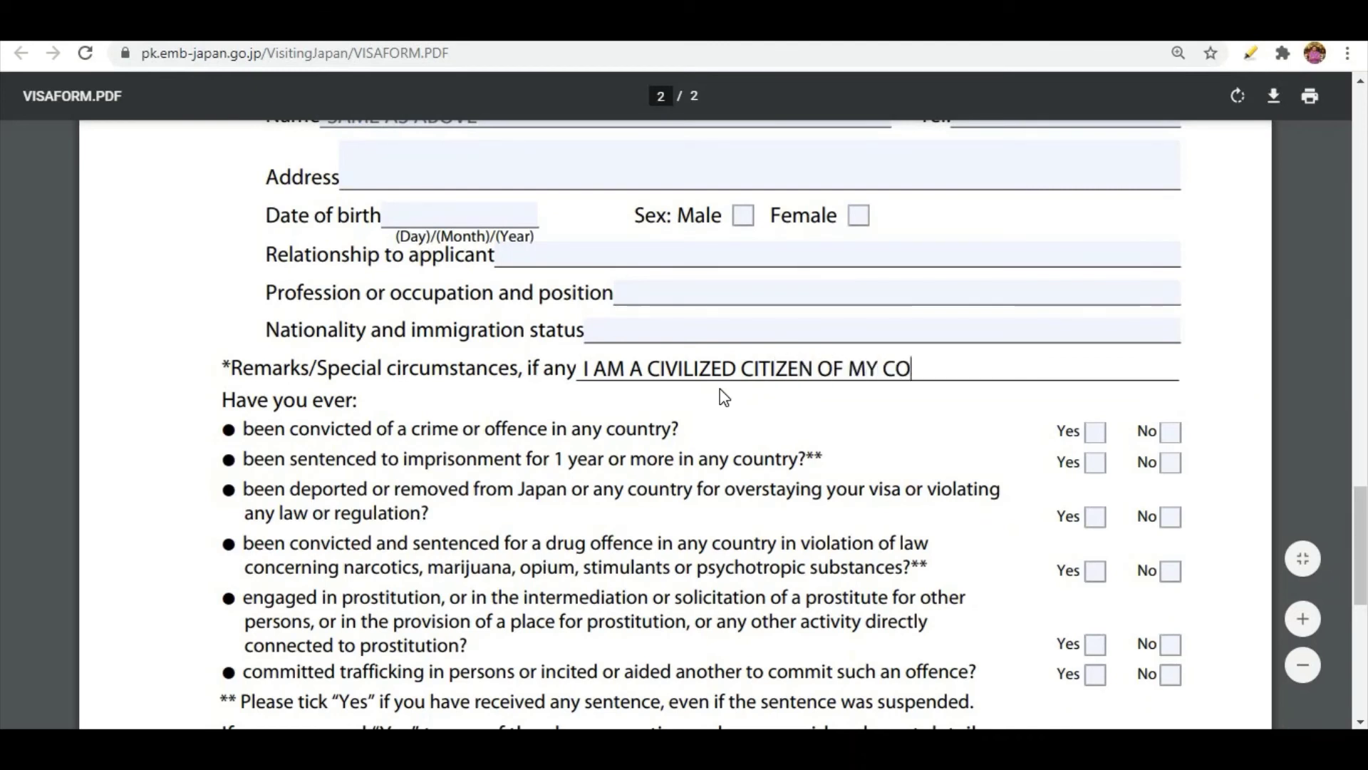
{"action": "key", "text": "BackSpace"}
{"action": "key", "text": "BackSpace"}
{"action": "type", "text": "UNTRY AND  "}
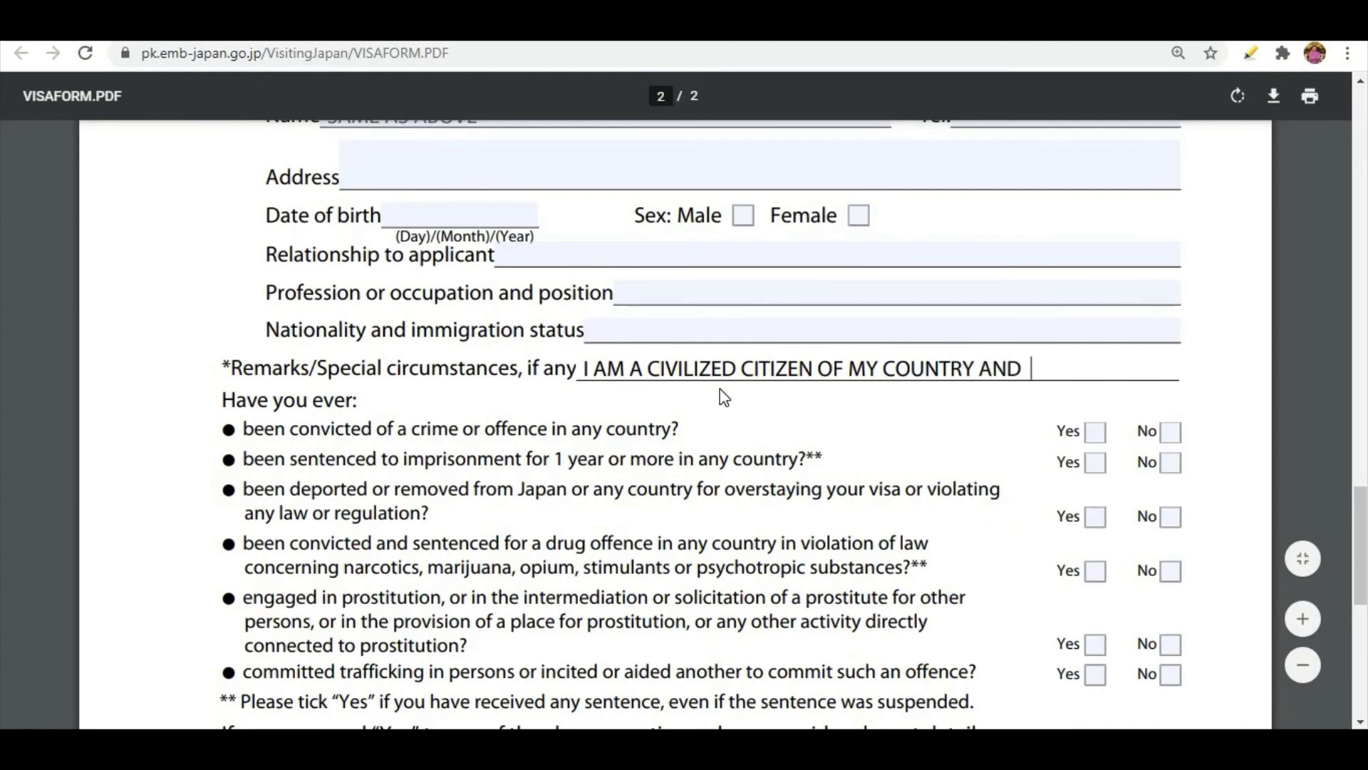
{"action": "type", "text": "I W"}
{"action": "key", "text": "BackSpace"}
{"action": "type", "text": "SAJ"}
{"action": "key", "text": "BackSpace"}
{"action": "key", "text": "BackSpace"}
{"action": "type", "text": "HALL COME"}
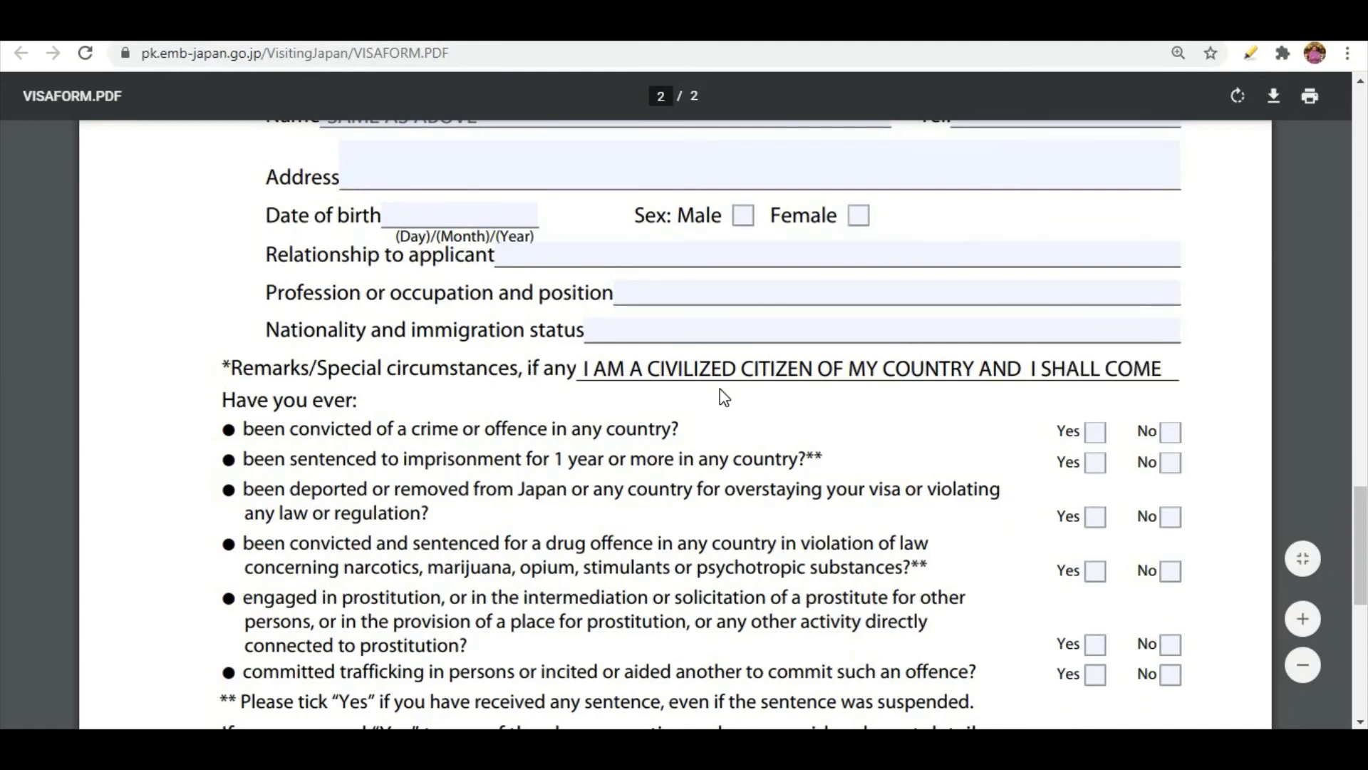
{"action": "type", "text": " B"}
{"action": "left_click_drag", "start_coordinate": [221, 368], "coordinate": [255, 369]}
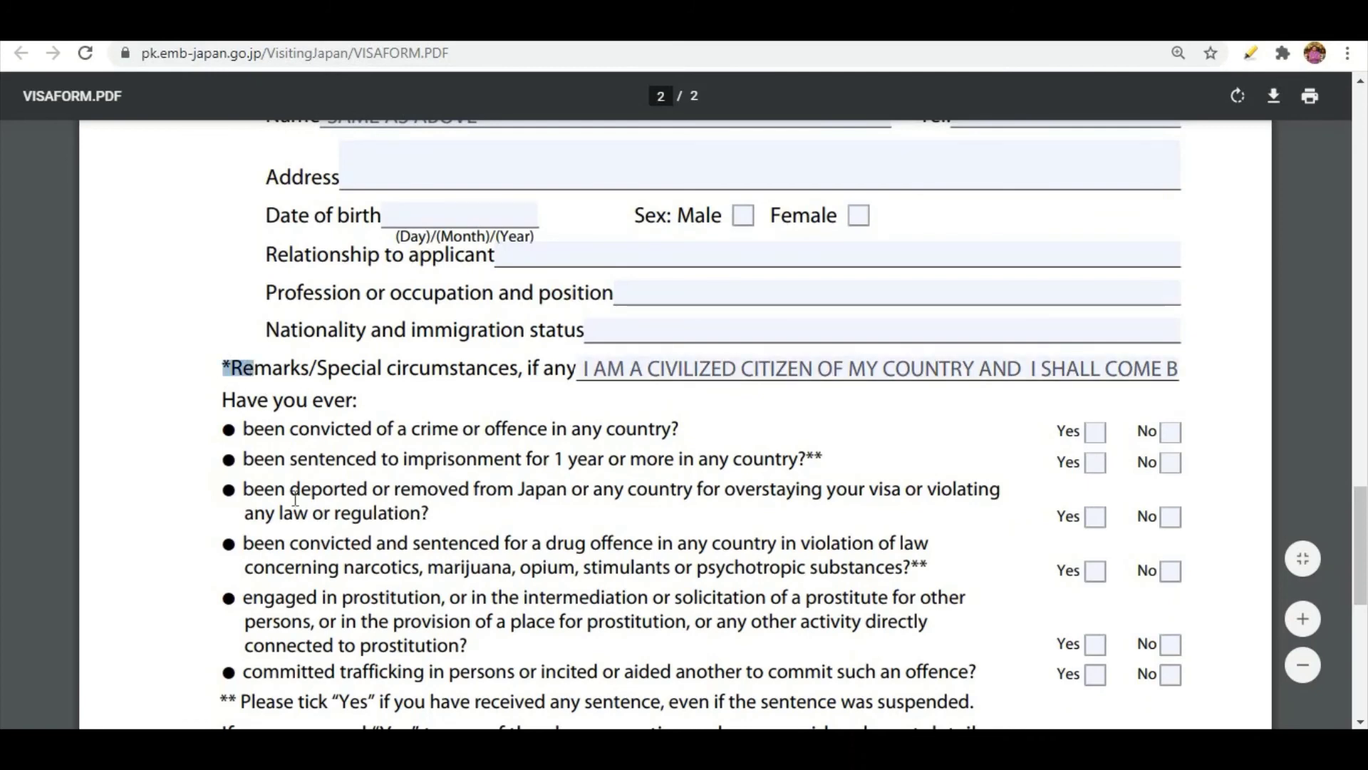
Answer No to all six "Have you ever" questions about convictions, imprisonment, deportation, drug offences, prostitution and trafficking.
{"action": "scroll", "coordinate": [252, 497], "scroll_direction": "down", "scroll_amount": 3}
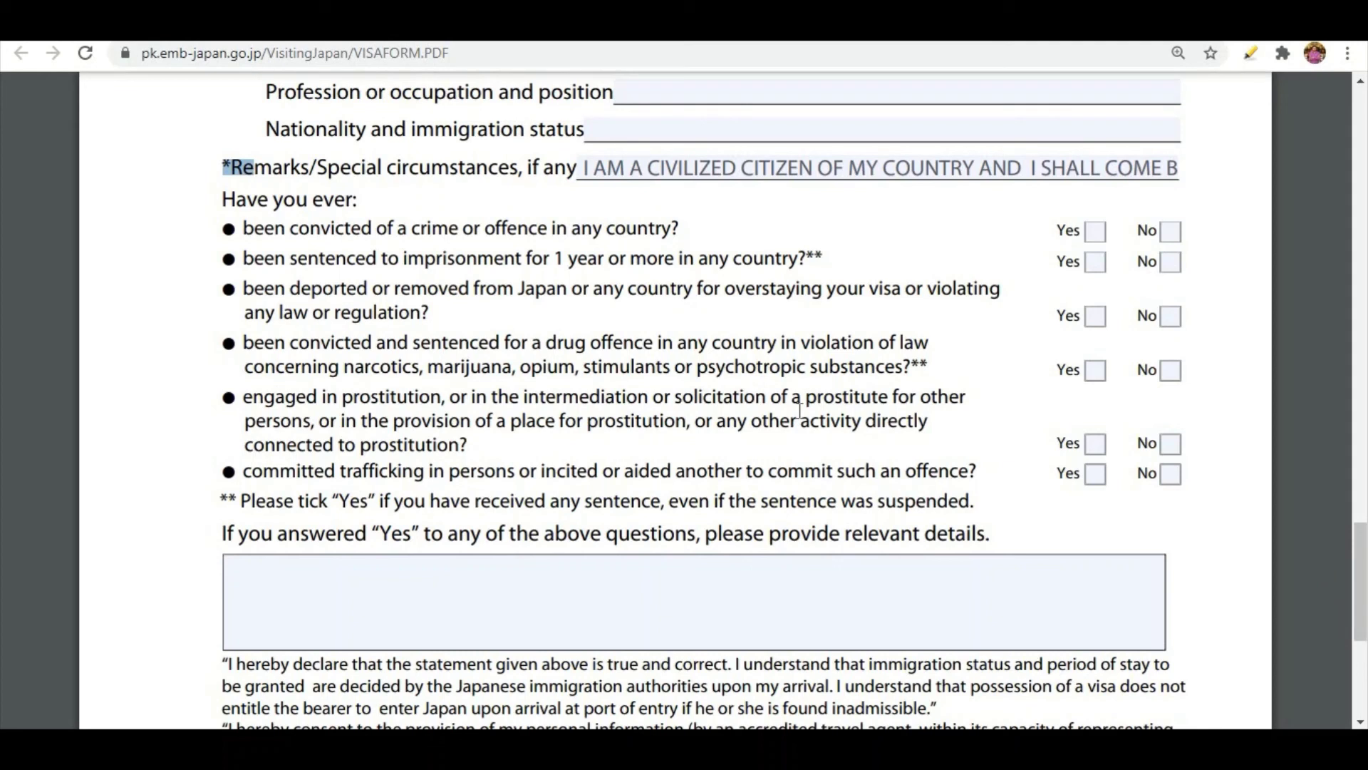
{"action": "left_click", "coordinate": [1171, 233]}
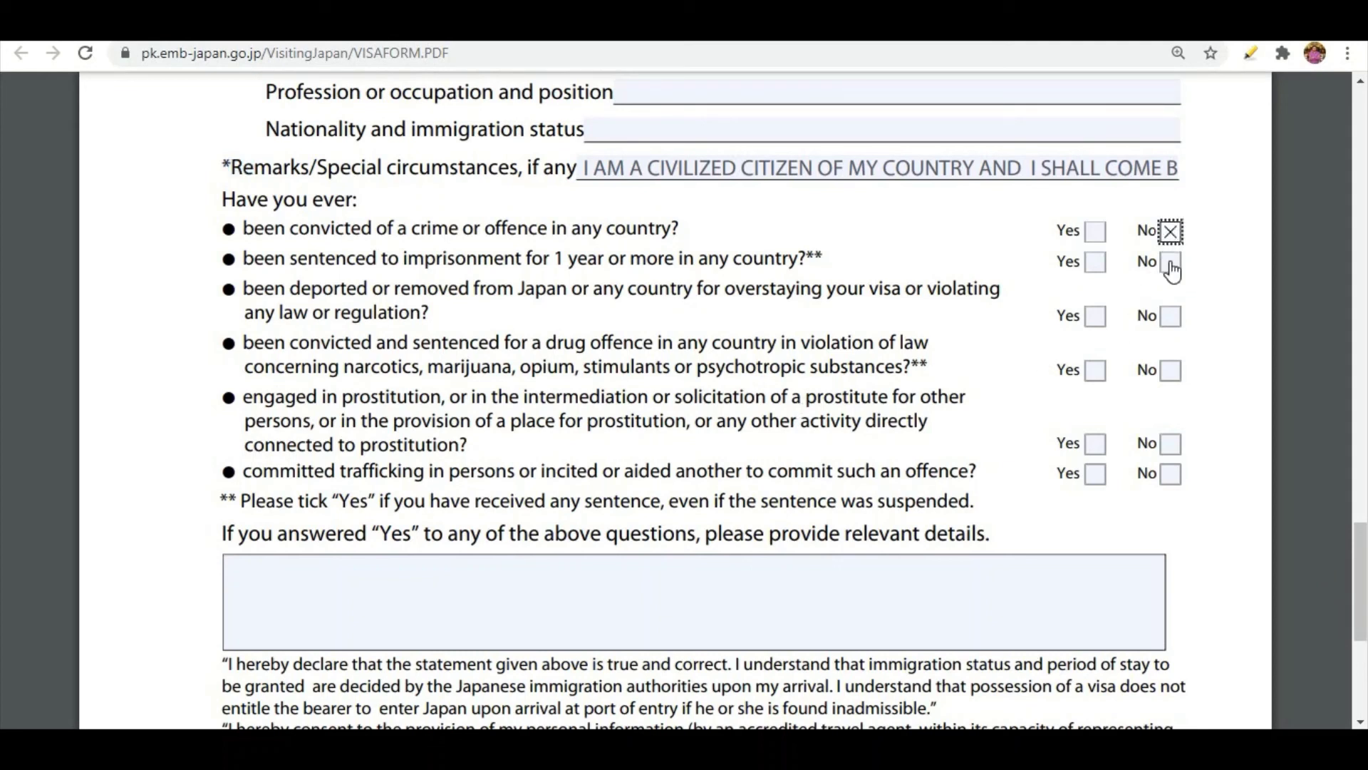
{"action": "left_click", "coordinate": [1171, 262]}
{"action": "left_click", "coordinate": [1171, 318]}
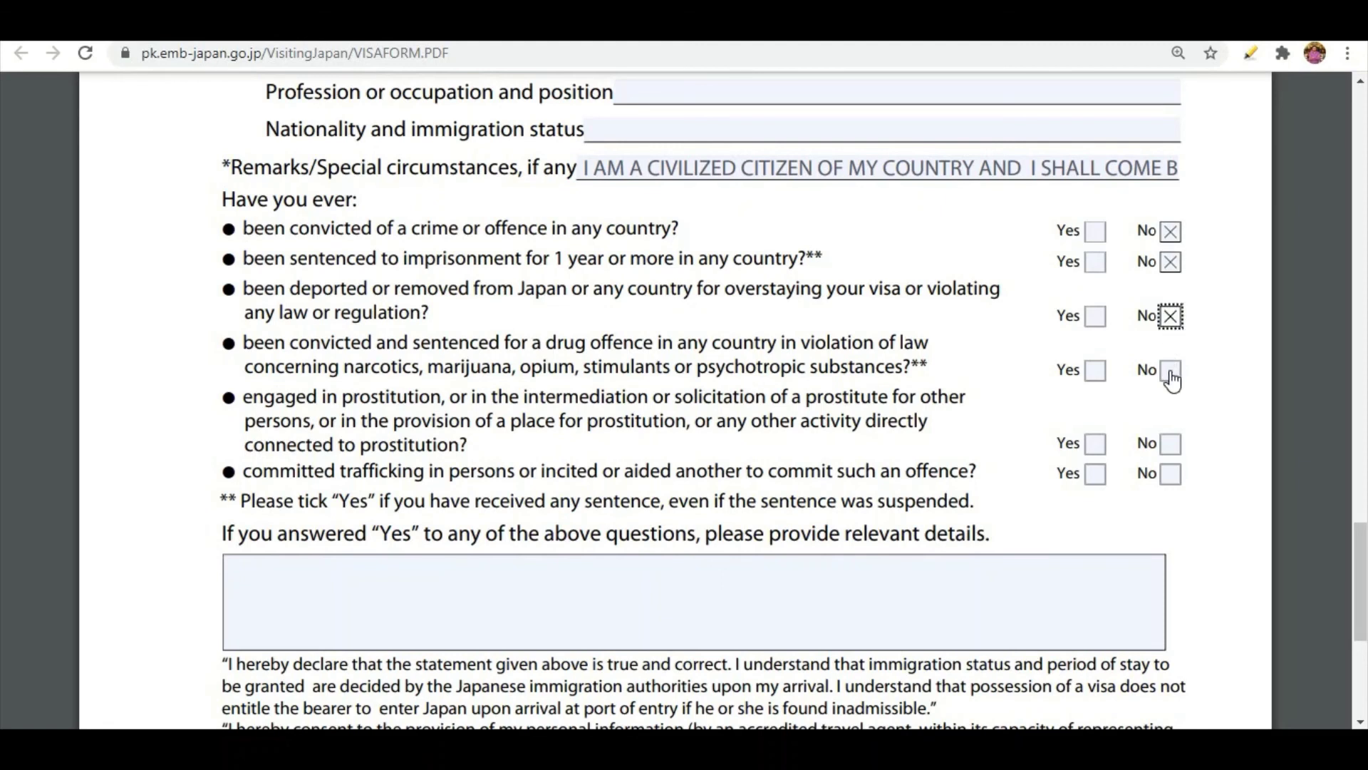
{"action": "left_click", "coordinate": [1171, 371]}
{"action": "left_click", "coordinate": [1168, 449]}
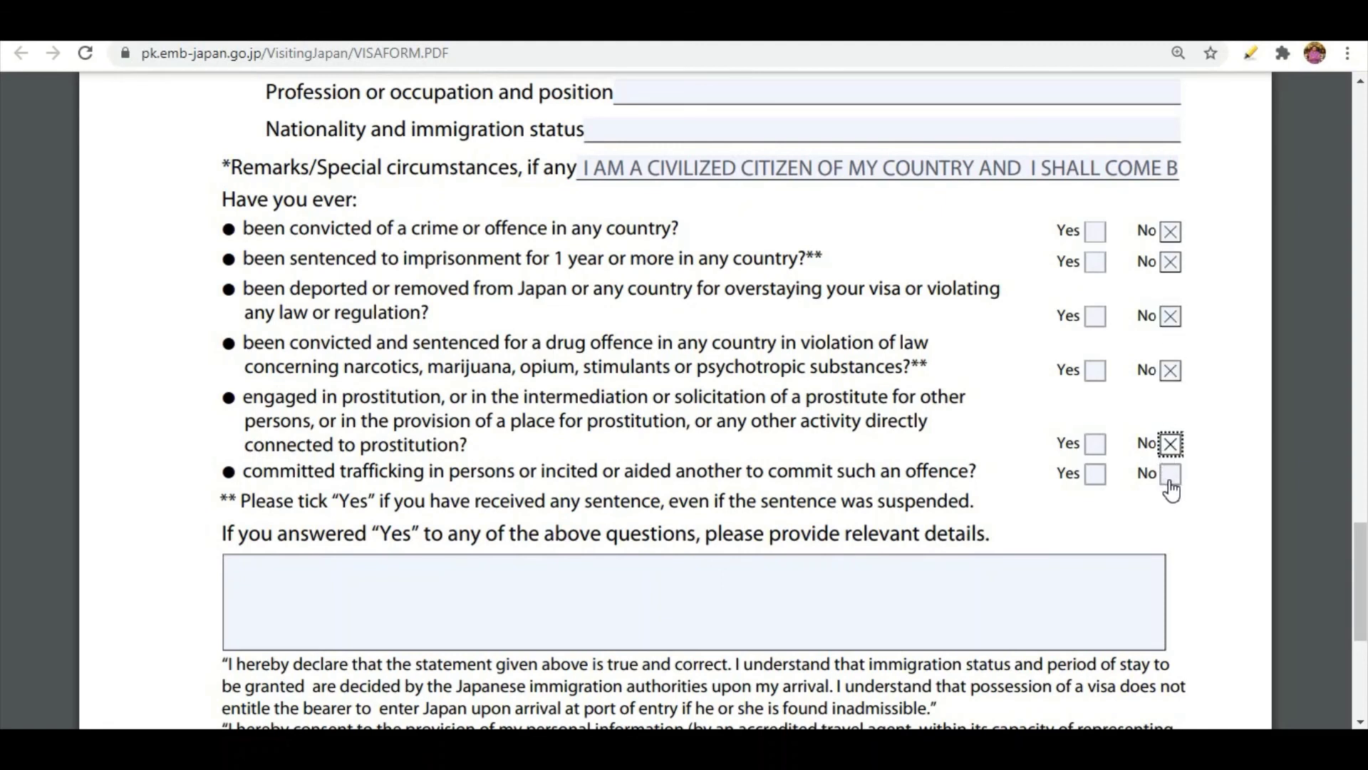
{"action": "left_click", "coordinate": [1171, 475]}
Enter 20/02/2021 as the date of application at the end of the form, leaving the details for "Yes" answers blank.
{"action": "scroll", "coordinate": [278, 478], "scroll_direction": "down", "scroll_amount": 1}
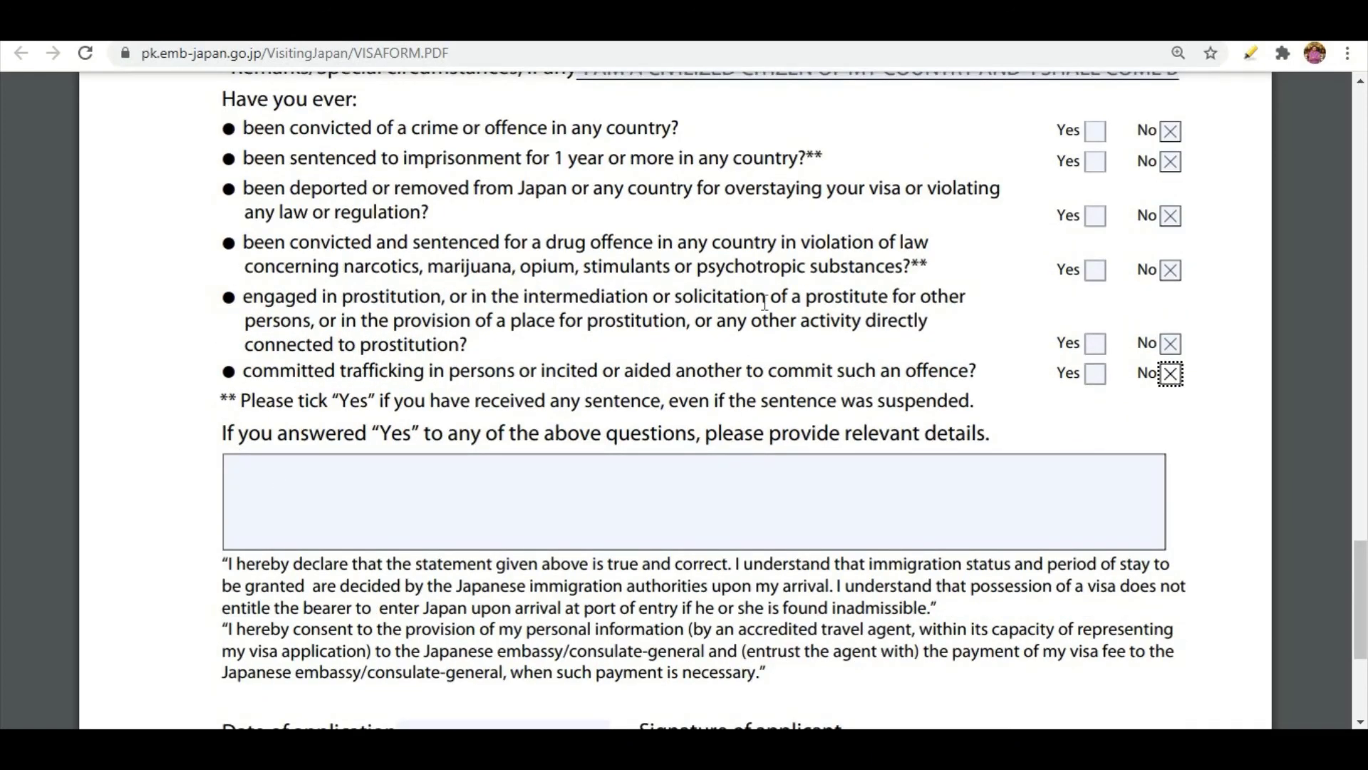
{"action": "scroll", "coordinate": [916, 385], "scroll_direction": "up", "scroll_amount": 3}
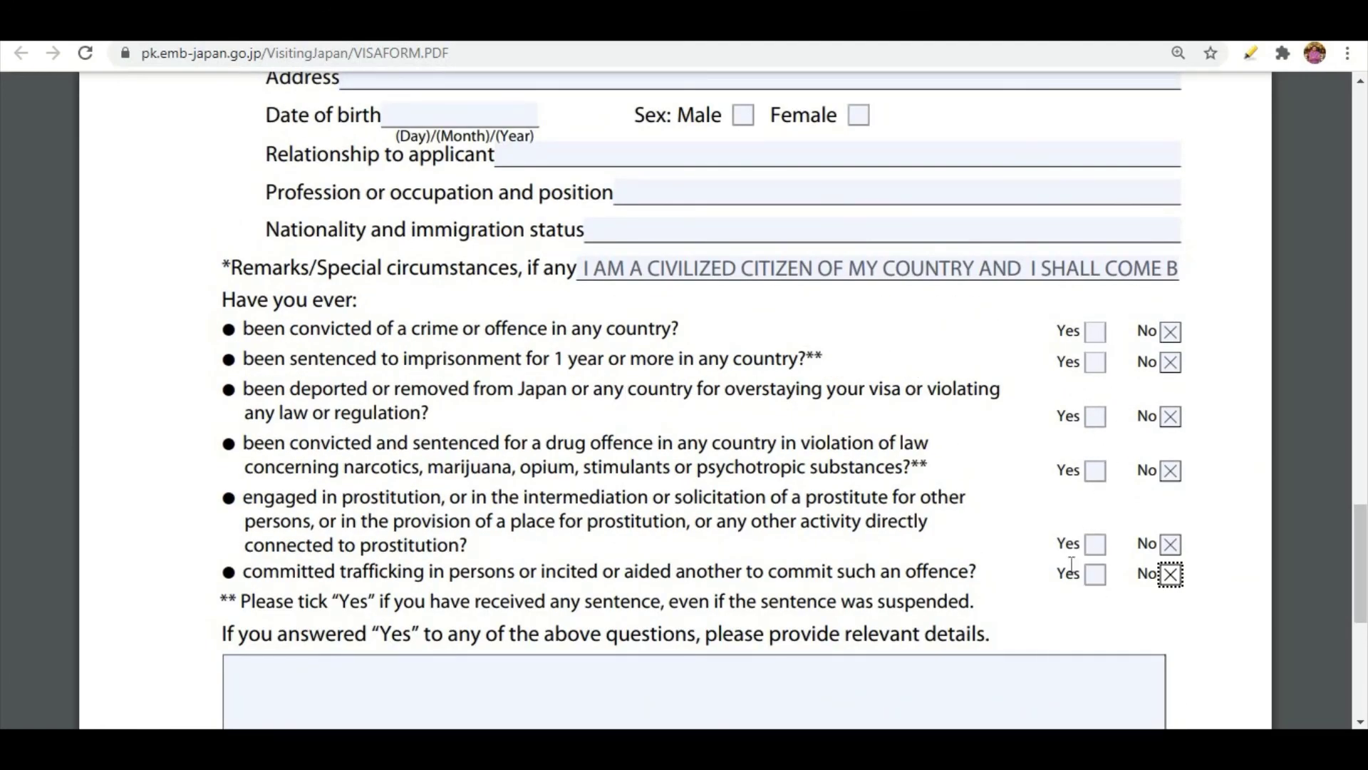
{"action": "scroll", "coordinate": [1045, 522], "scroll_direction": "down", "scroll_amount": 3}
{"action": "left_click", "coordinate": [374, 499]}
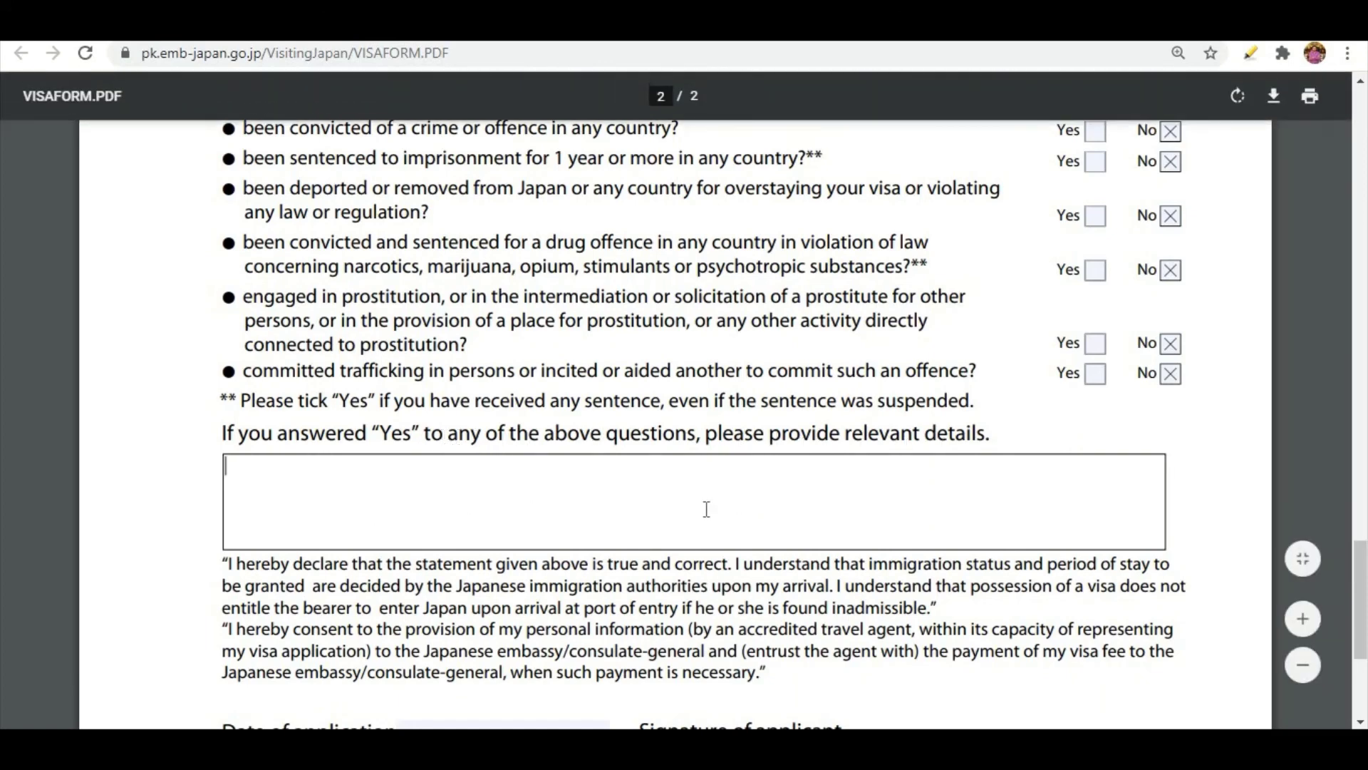
{"action": "scroll", "coordinate": [706, 509], "scroll_direction": "up", "scroll_amount": 3}
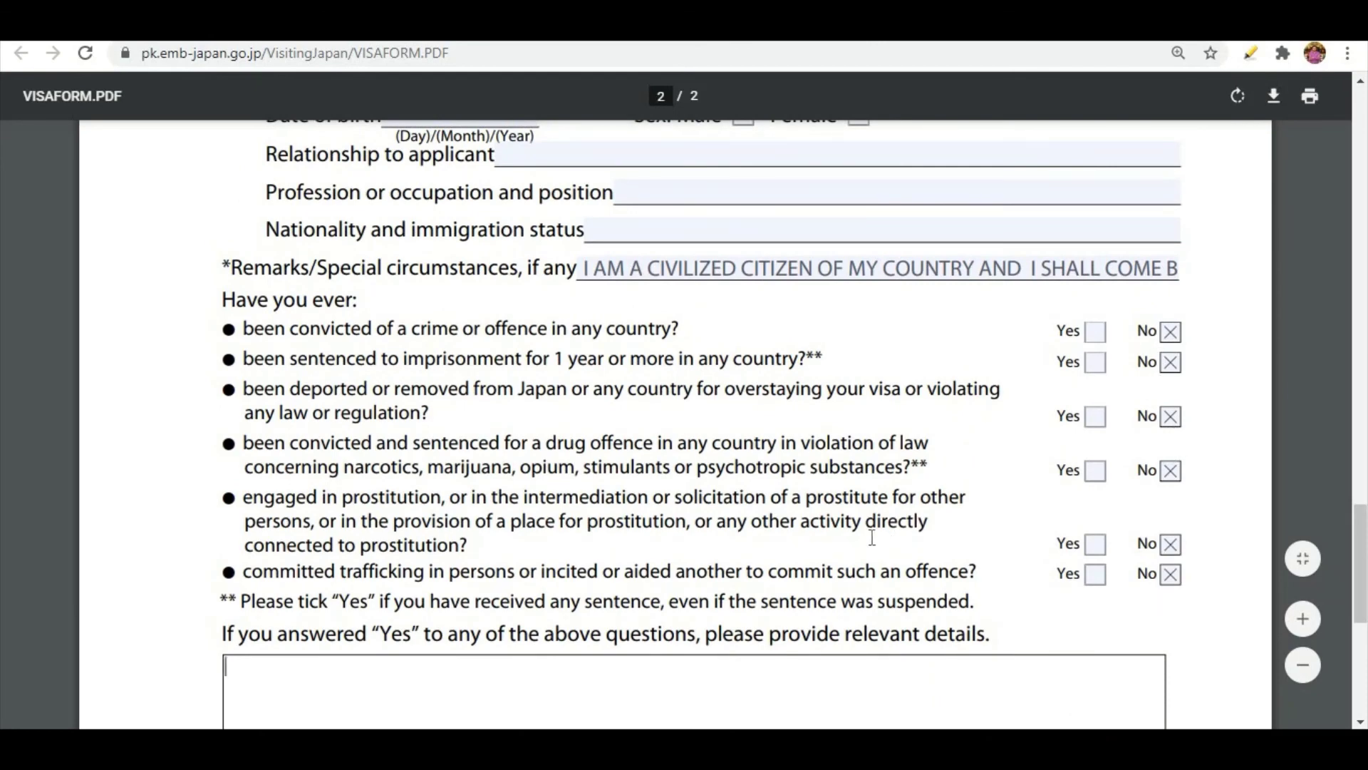
{"action": "scroll", "coordinate": [791, 495], "scroll_direction": "down", "scroll_amount": 5}
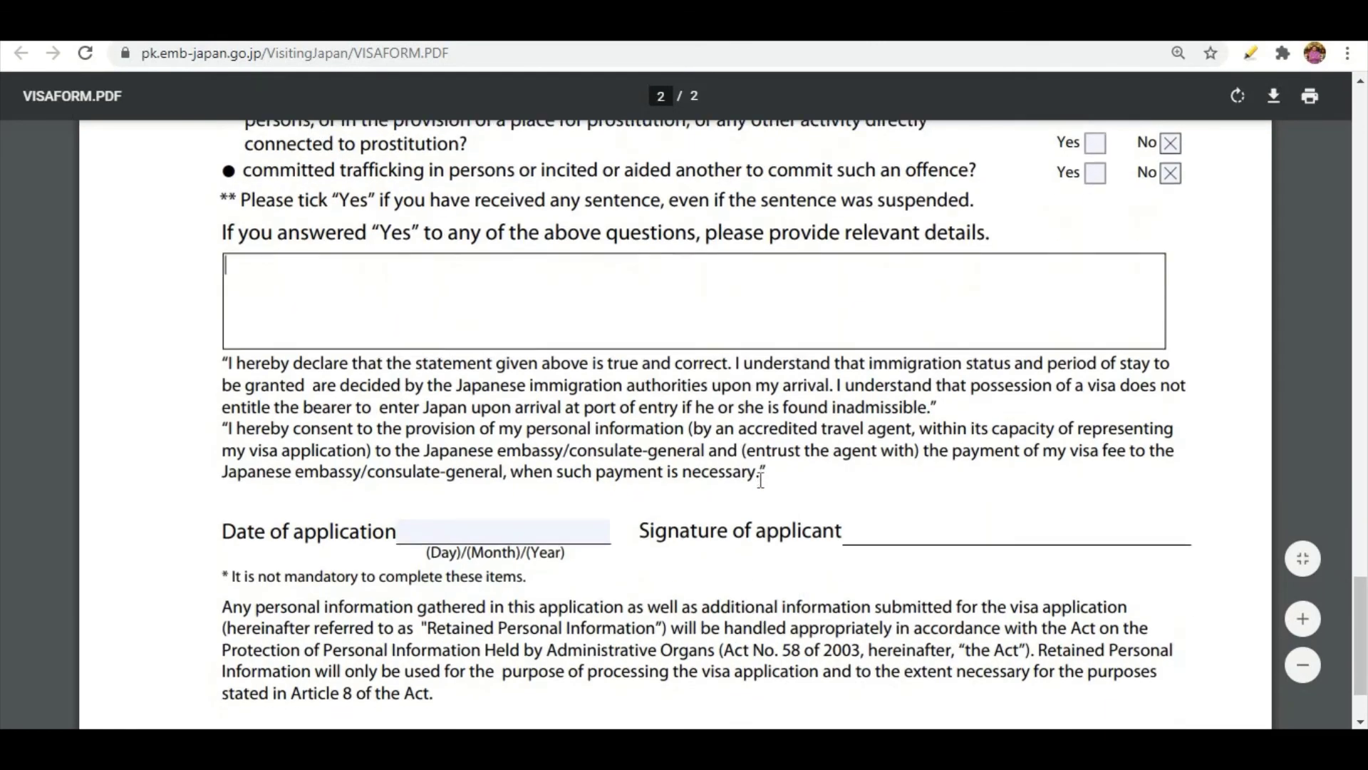
{"action": "scroll", "coordinate": [761, 450], "scroll_direction": "down", "scroll_amount": 2}
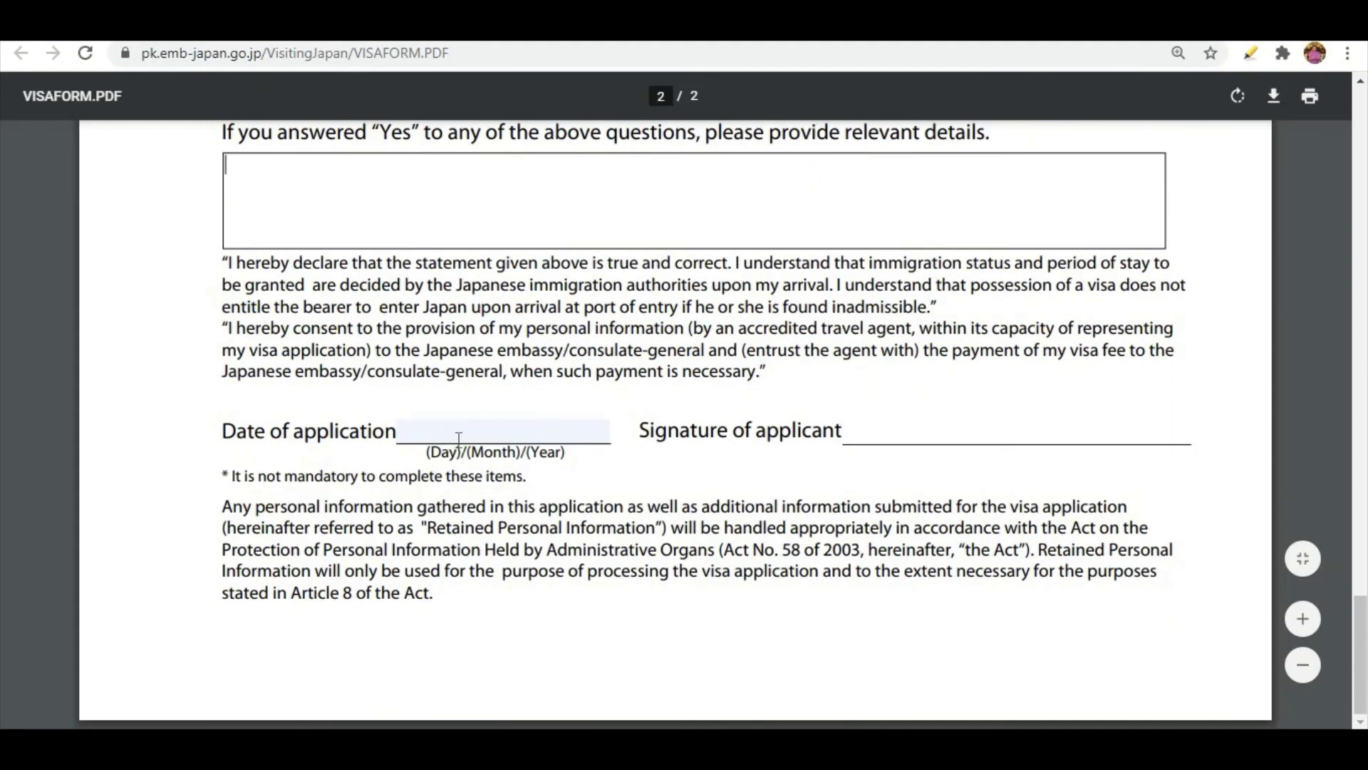
{"action": "left_click", "coordinate": [459, 438]}
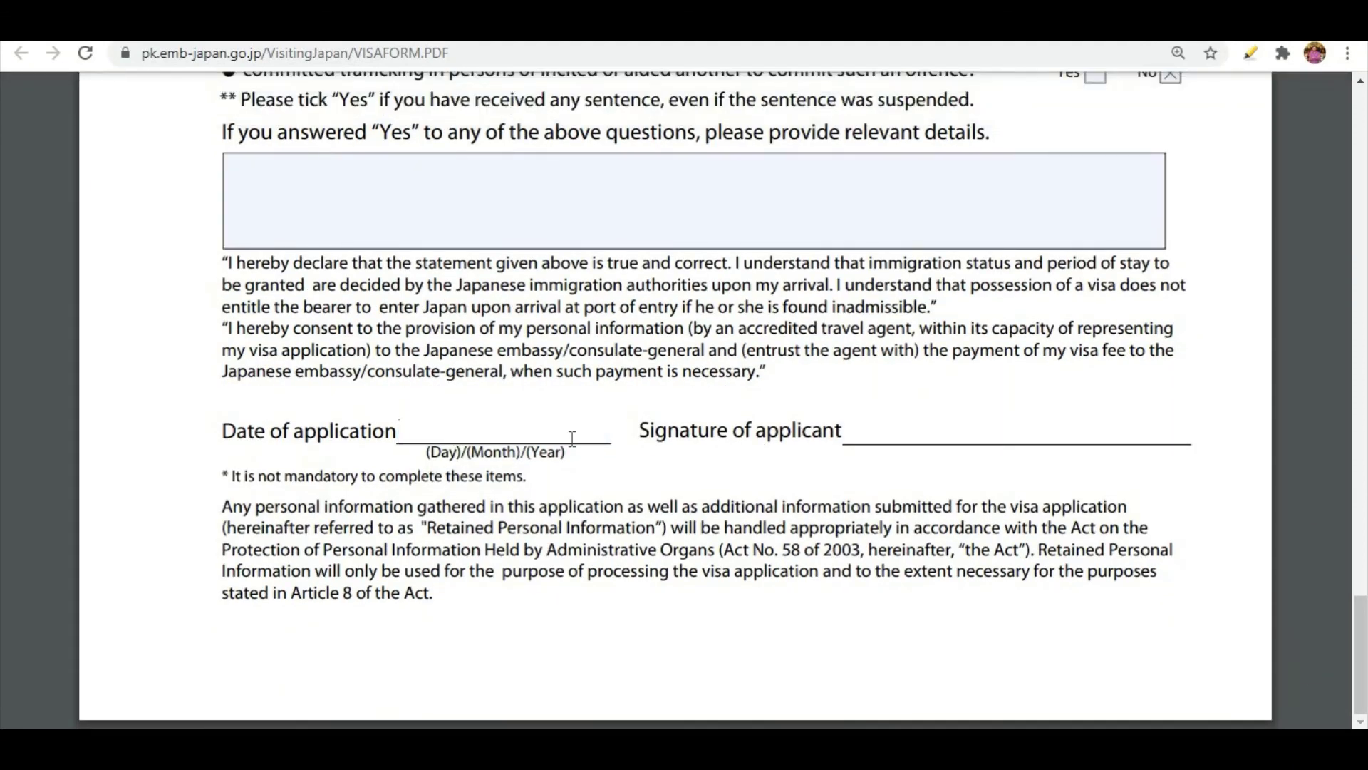
{"action": "type", "text": "20"}
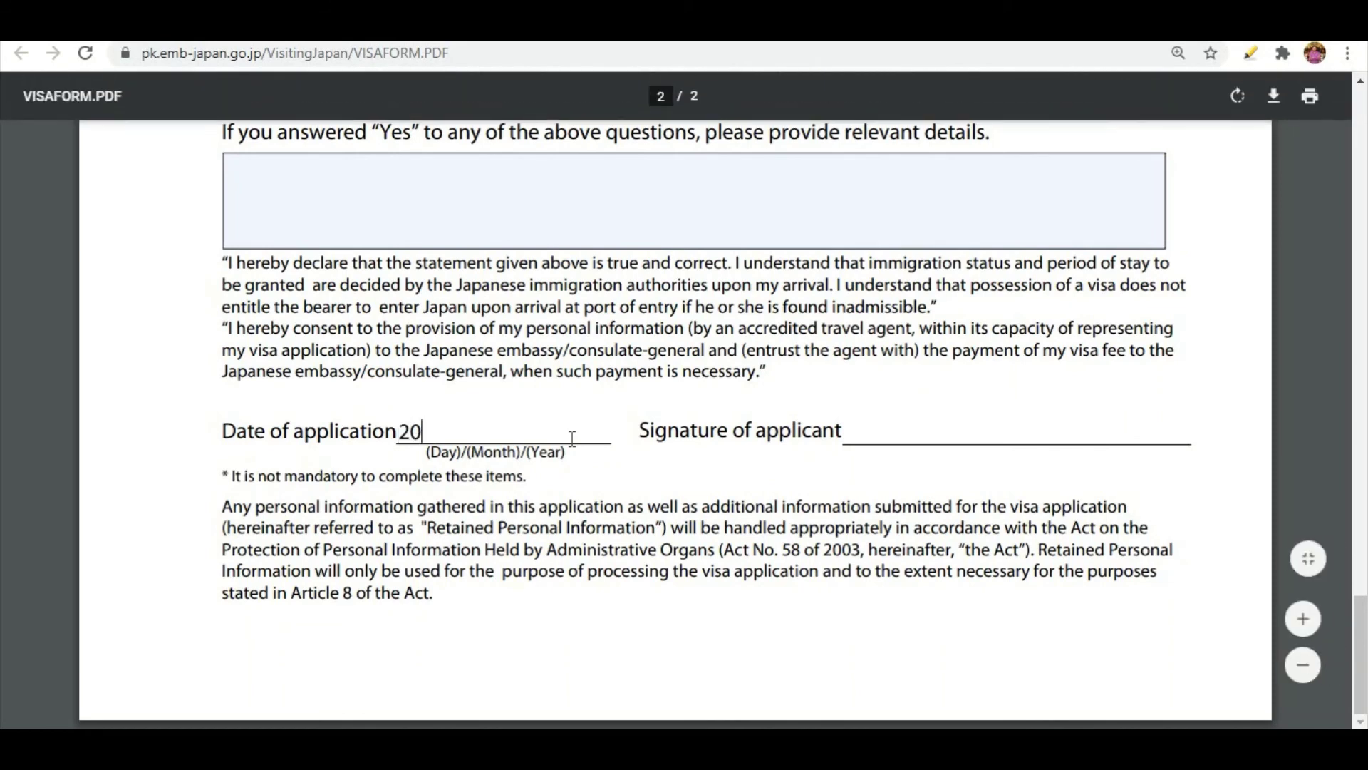
{"action": "type", "text": "/02/2021"}
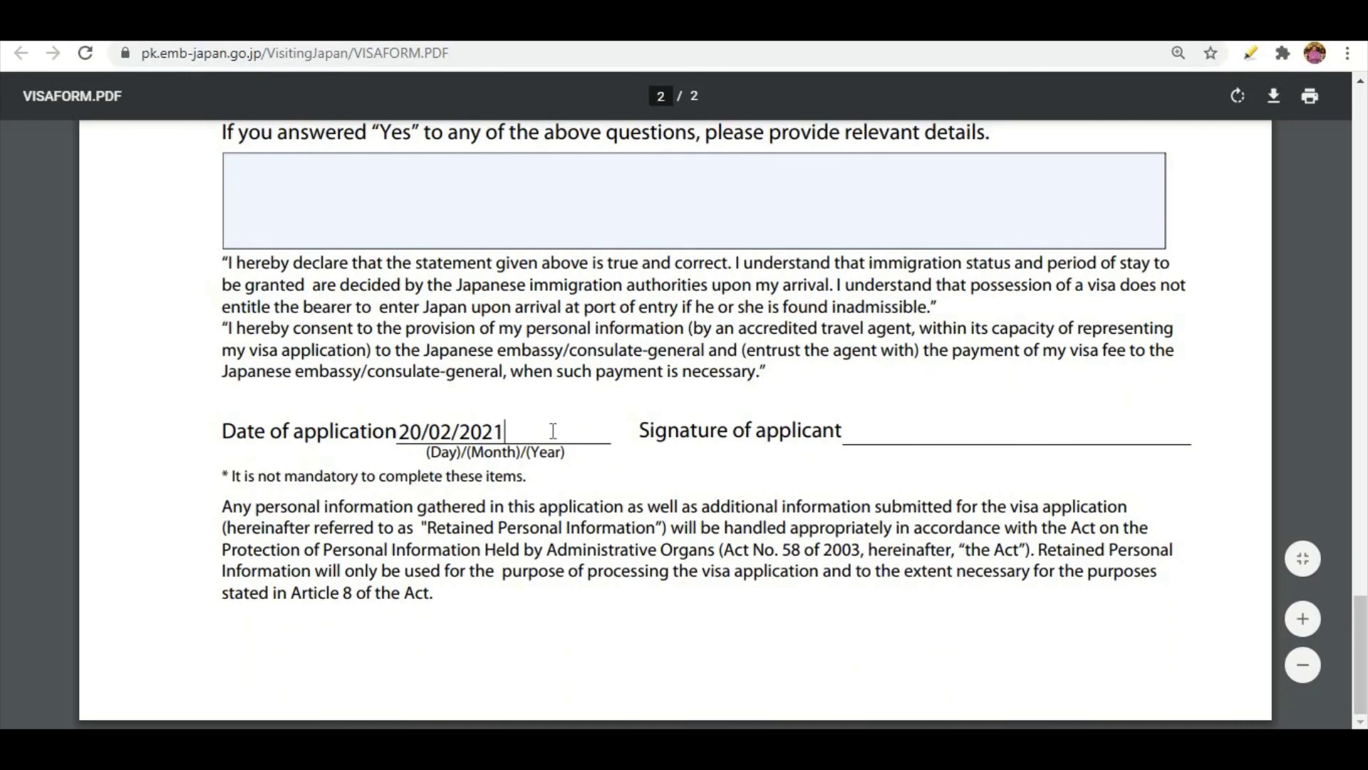
Print all pages of the completed form to a PDF file named VISAFORM.PDF in the Downloads folder.
{"action": "scroll", "coordinate": [418, 537], "scroll_direction": "up", "scroll_amount": 15}
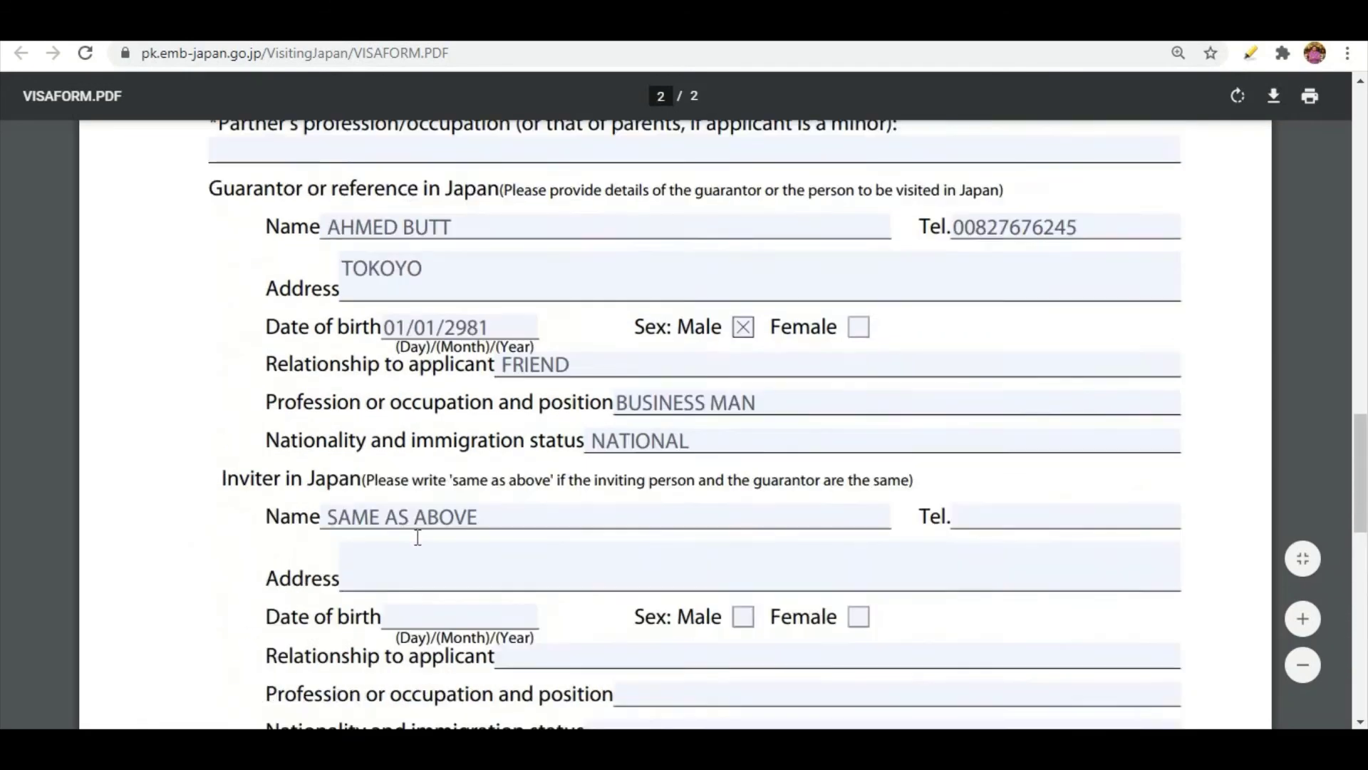
{"action": "scroll", "coordinate": [418, 537], "scroll_direction": "up", "scroll_amount": 15}
{"action": "scroll", "coordinate": [418, 537], "scroll_direction": "down", "scroll_amount": 6}
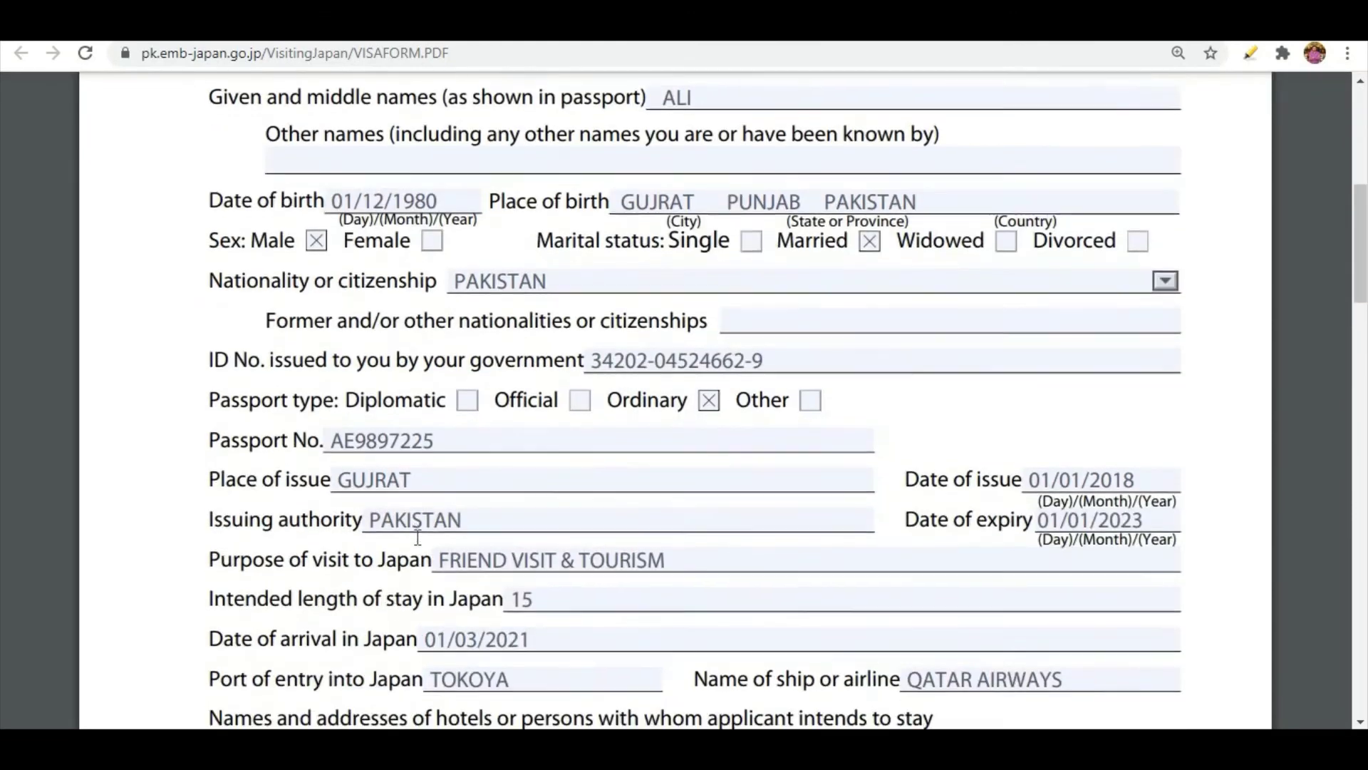
{"action": "scroll", "coordinate": [418, 537], "scroll_direction": "down", "scroll_amount": 9}
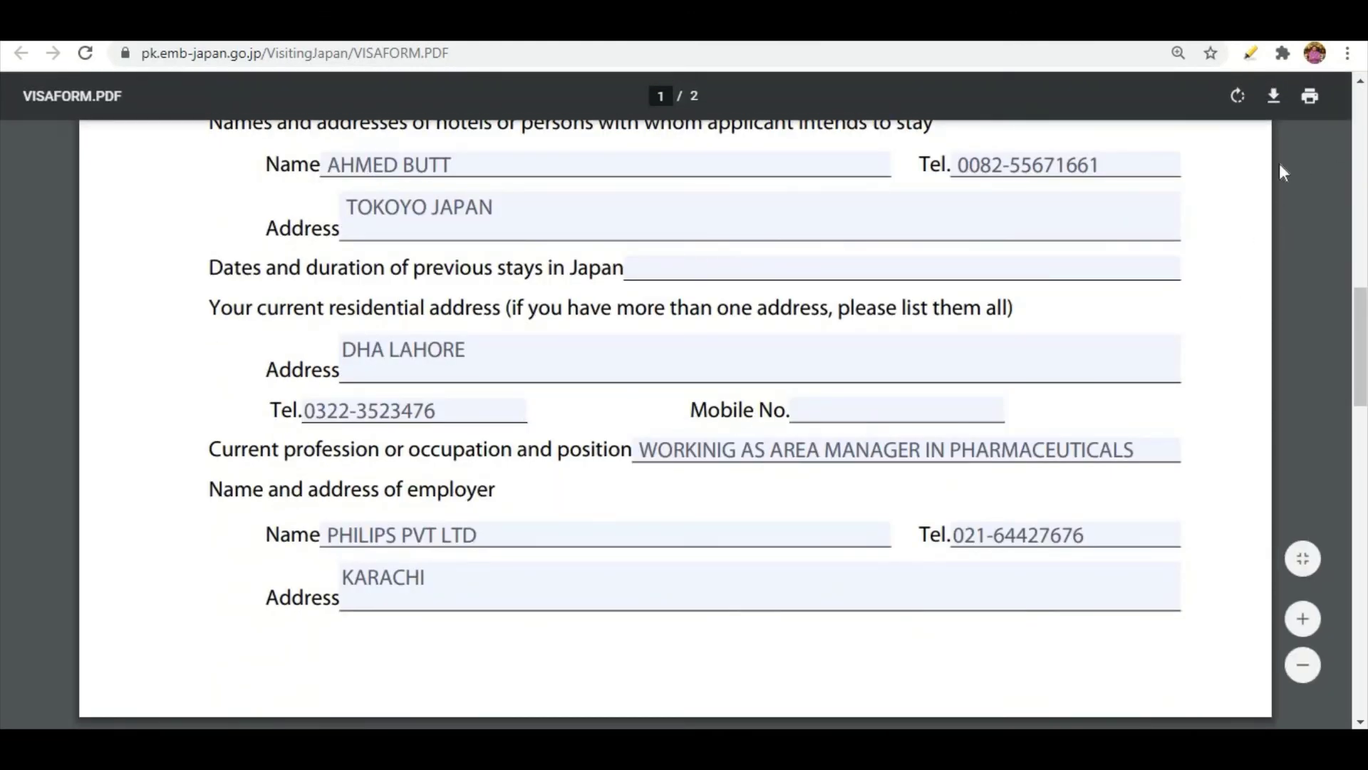
{"action": "left_click", "coordinate": [1318, 107]}
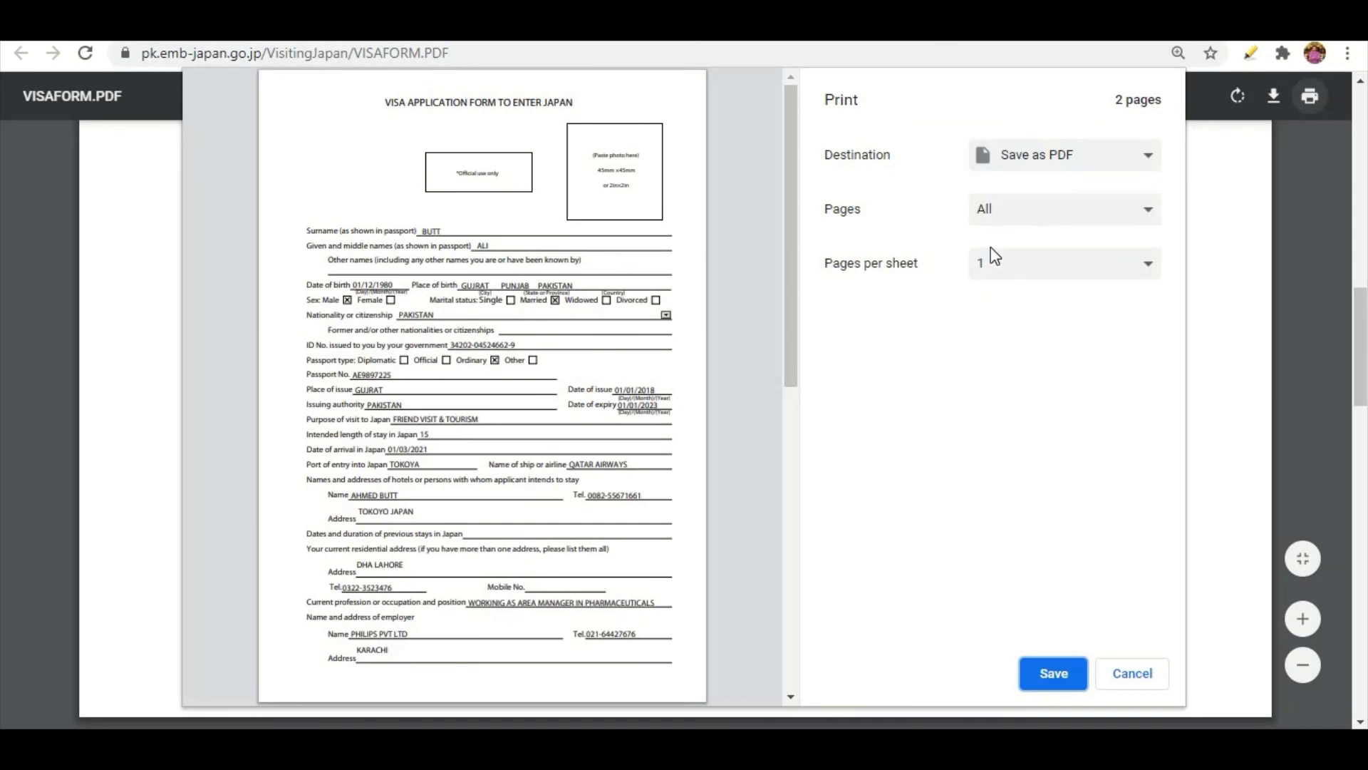
{"action": "left_click", "coordinate": [1053, 673]}
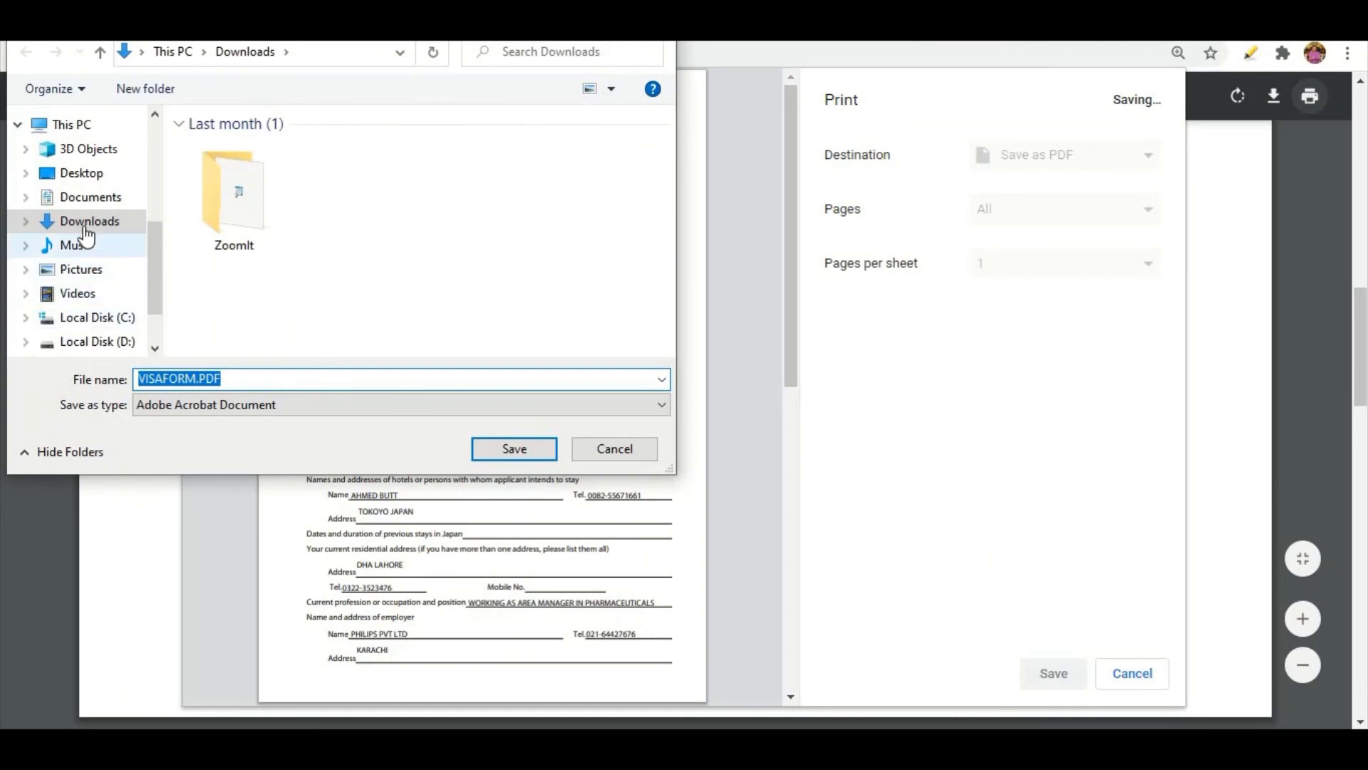
{"action": "left_click", "coordinate": [516, 453]}
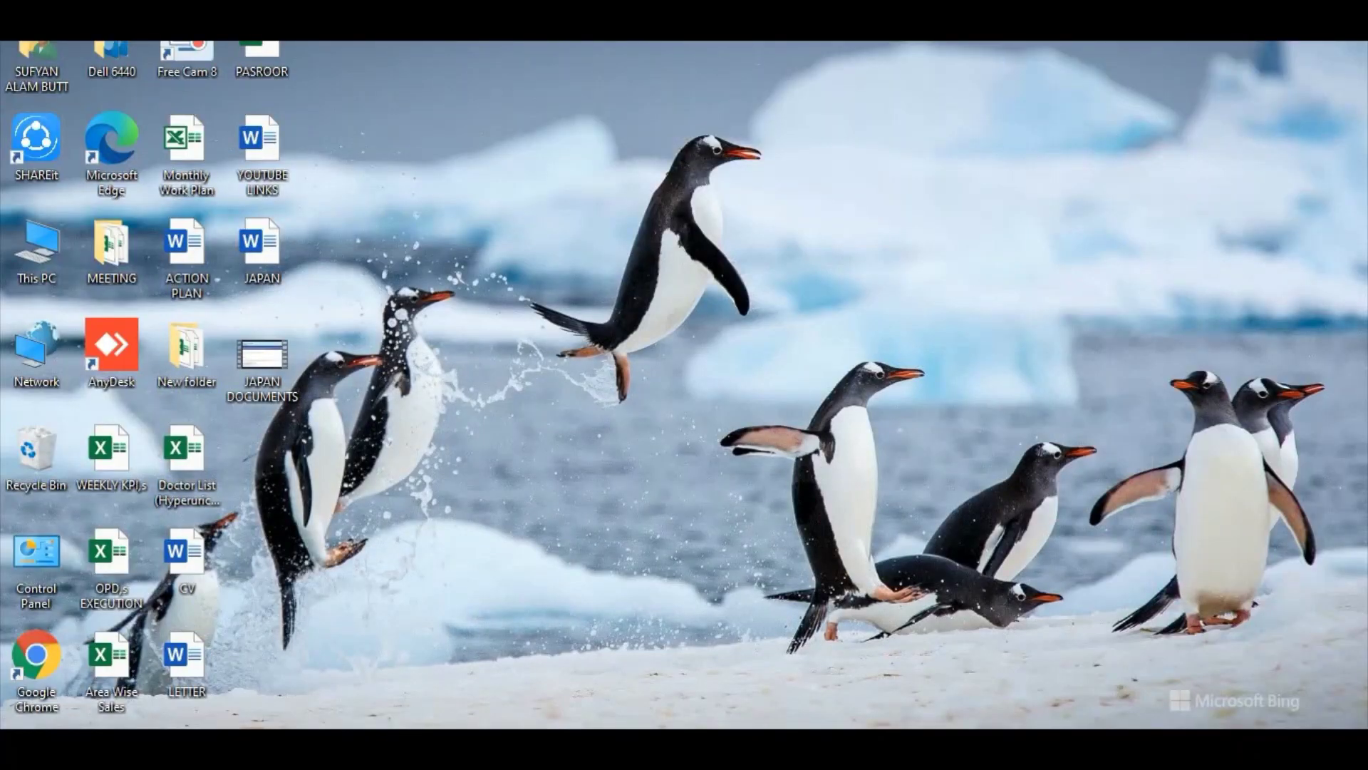
{"action": "left_click", "coordinate": [463, 641]}
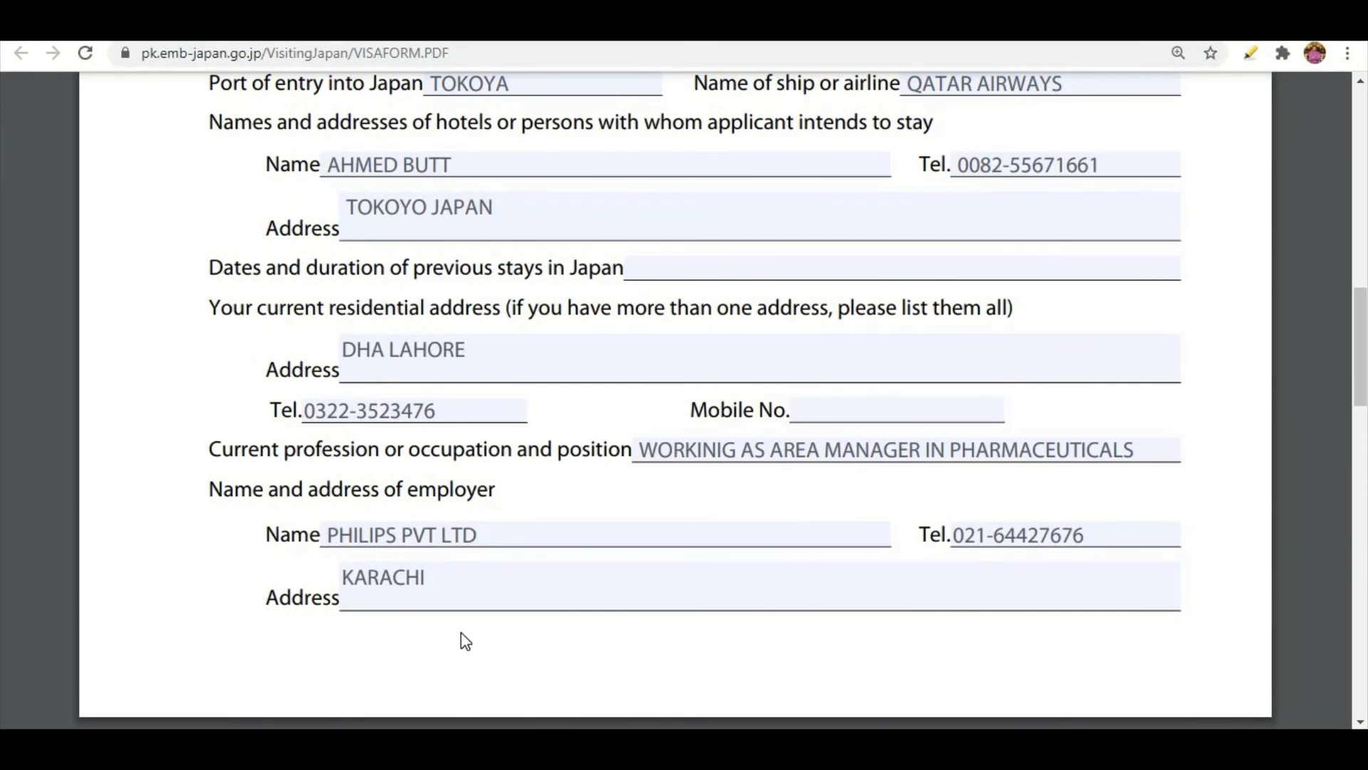
{"action": "scroll", "coordinate": [465, 641], "scroll_direction": "down", "scroll_amount": 20}
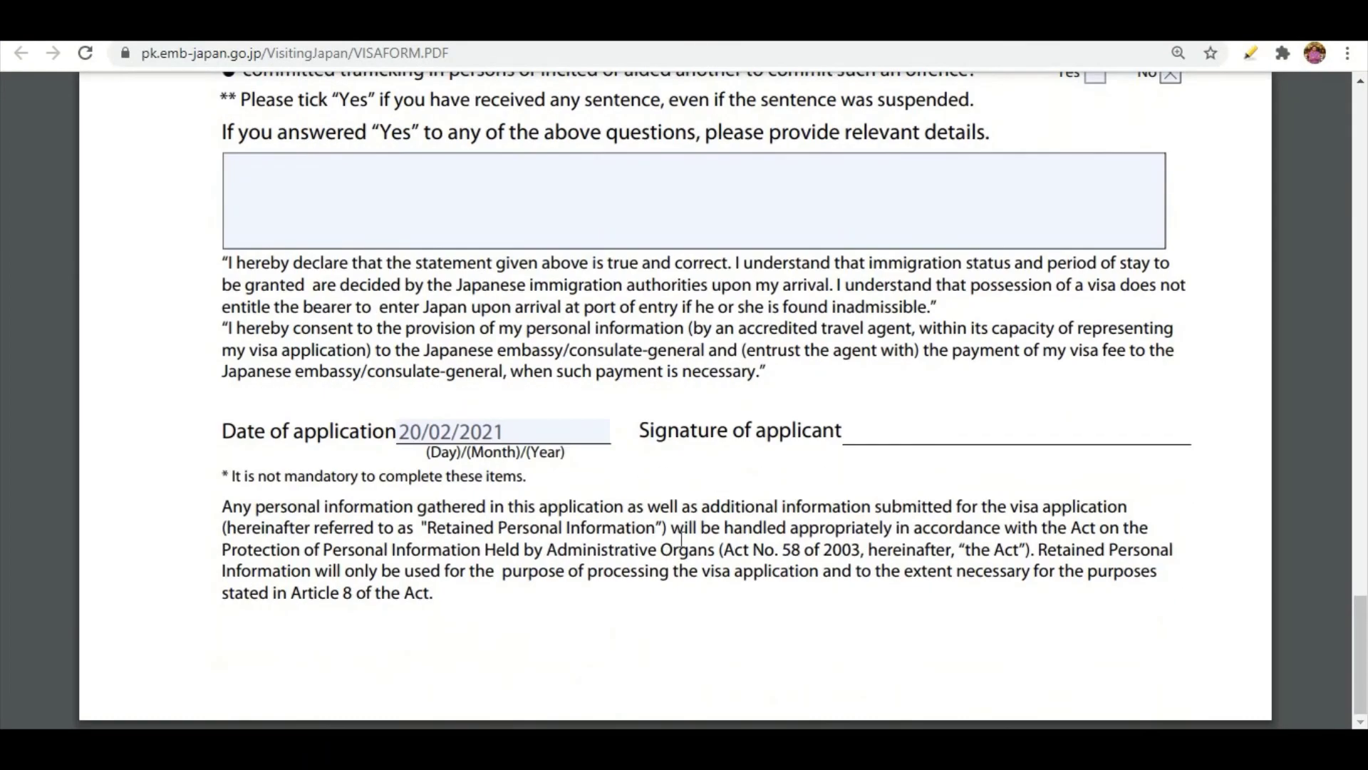